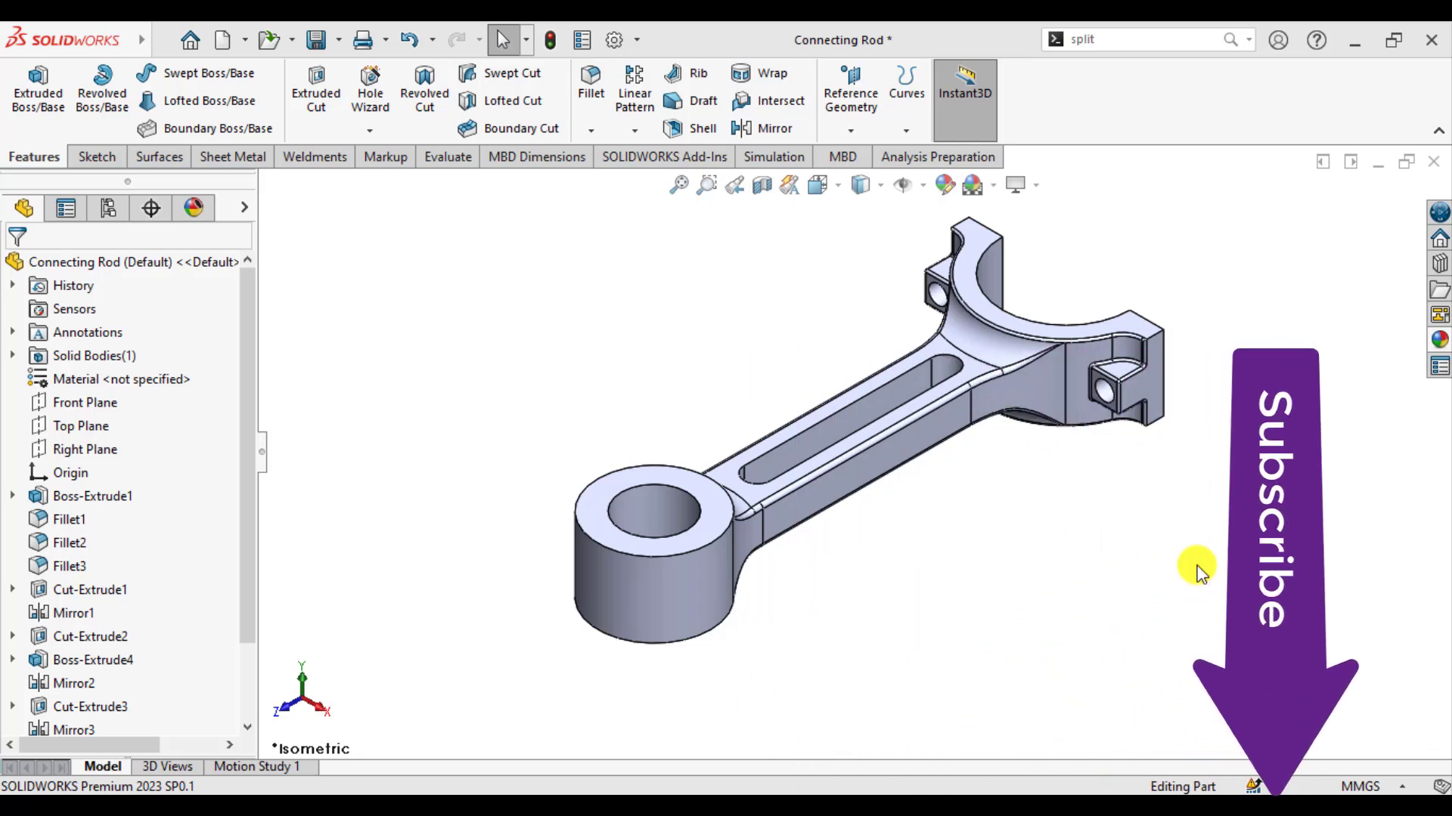
- Review the connecting rod problem description and start a new Simulation study
{"action": "left_click", "coordinate": [608, 791]}
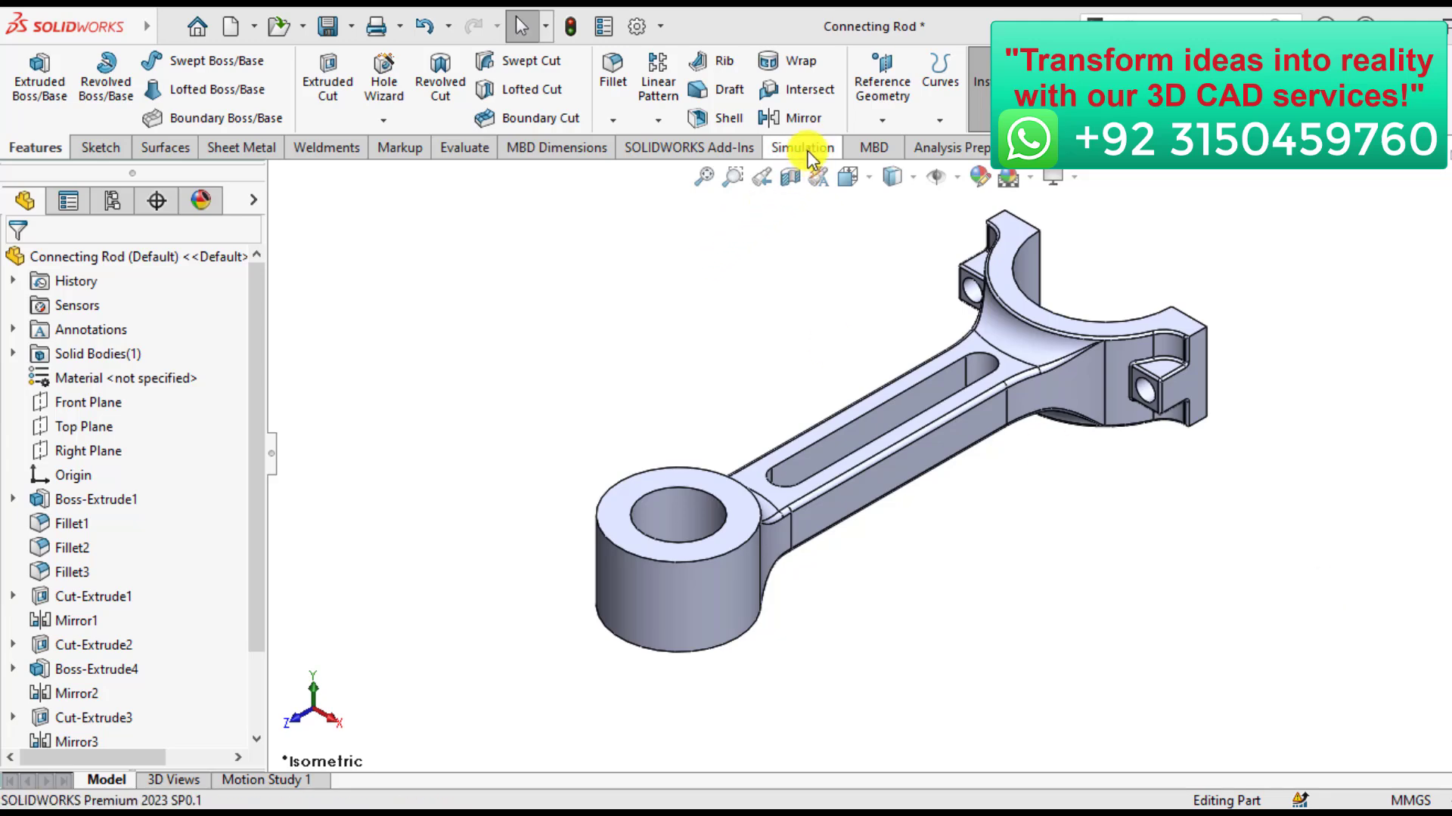
{"action": "left_click", "coordinate": [806, 149]}
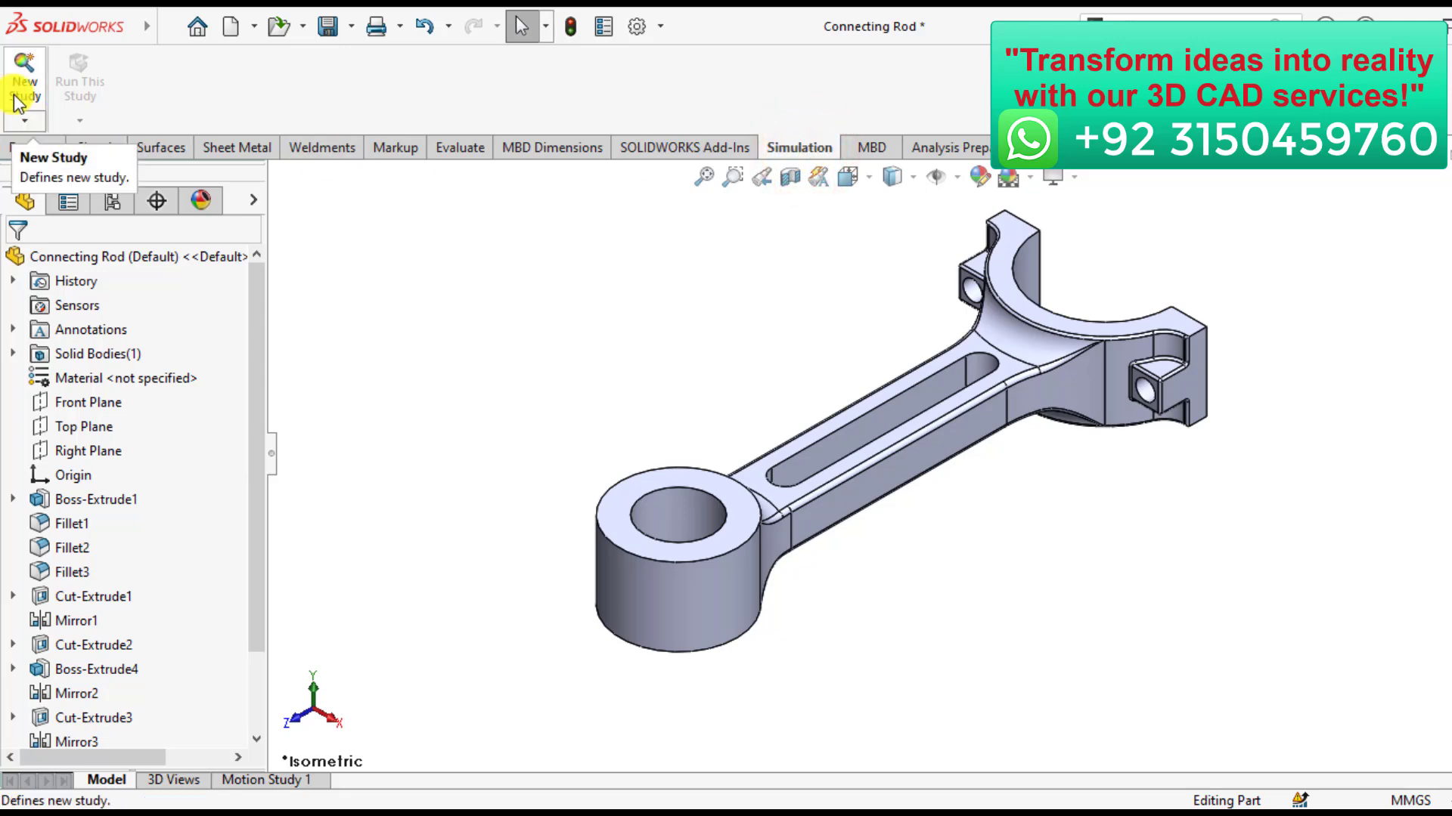
{"action": "left_click", "coordinate": [13, 88]}
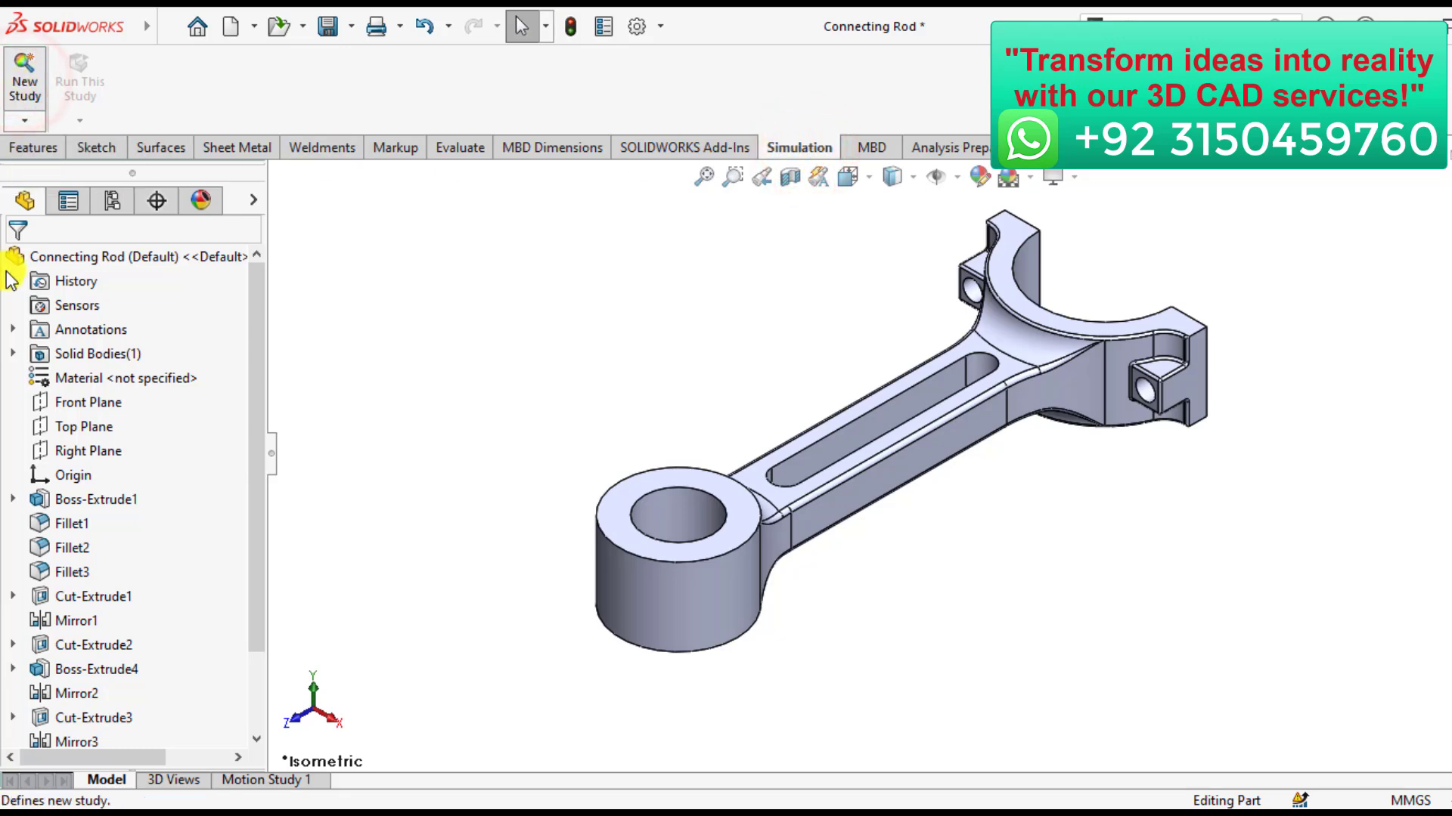
- Name the study 'Static analysis of connecting rod' and create it as a Static study
{"action": "left_click", "coordinate": [111, 421]}
{"action": "left_click_drag", "start_coordinate": [111, 420], "coordinate": [23, 415]}
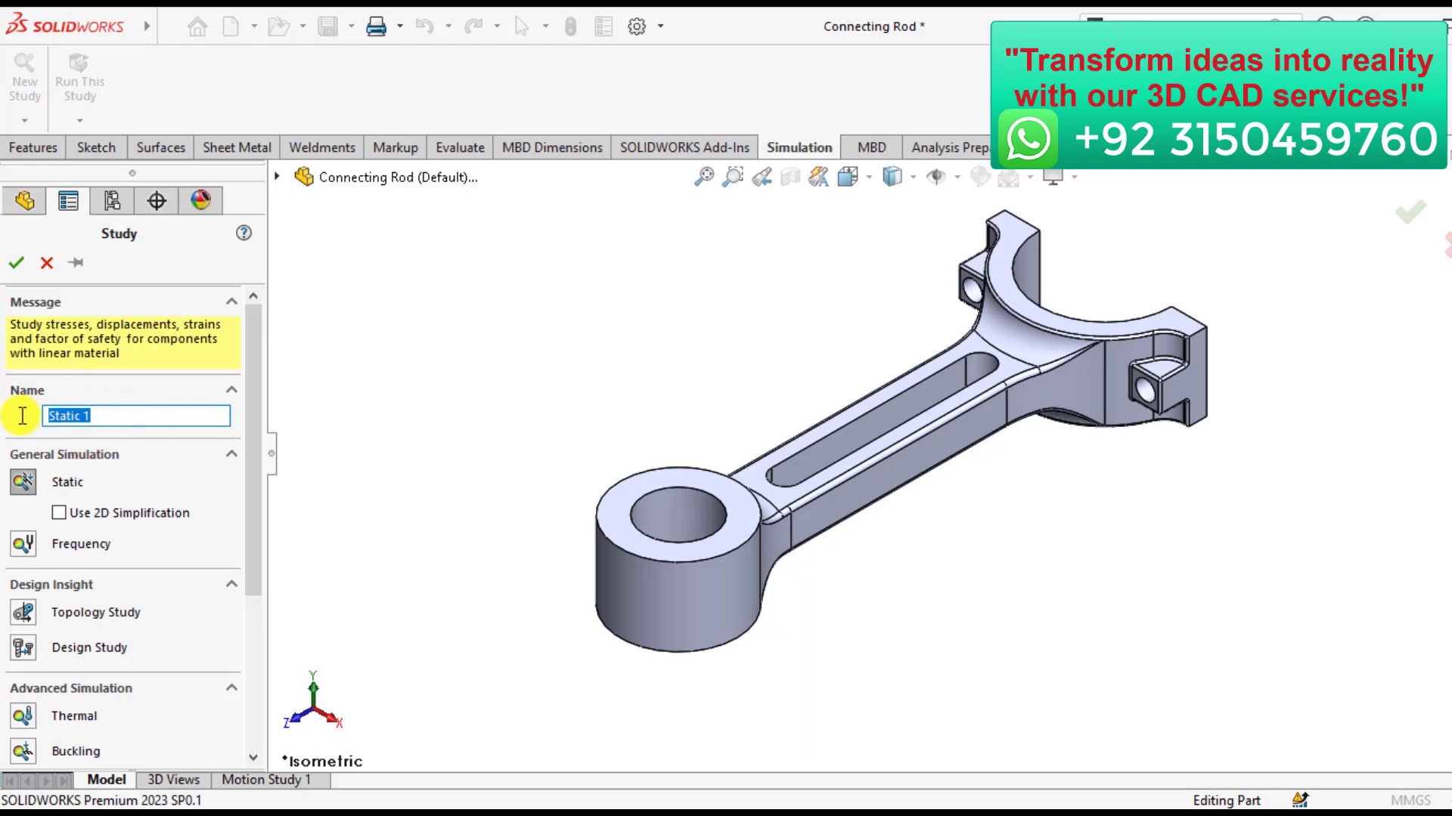
{"action": "type", "text": "Static analysis of conne"}
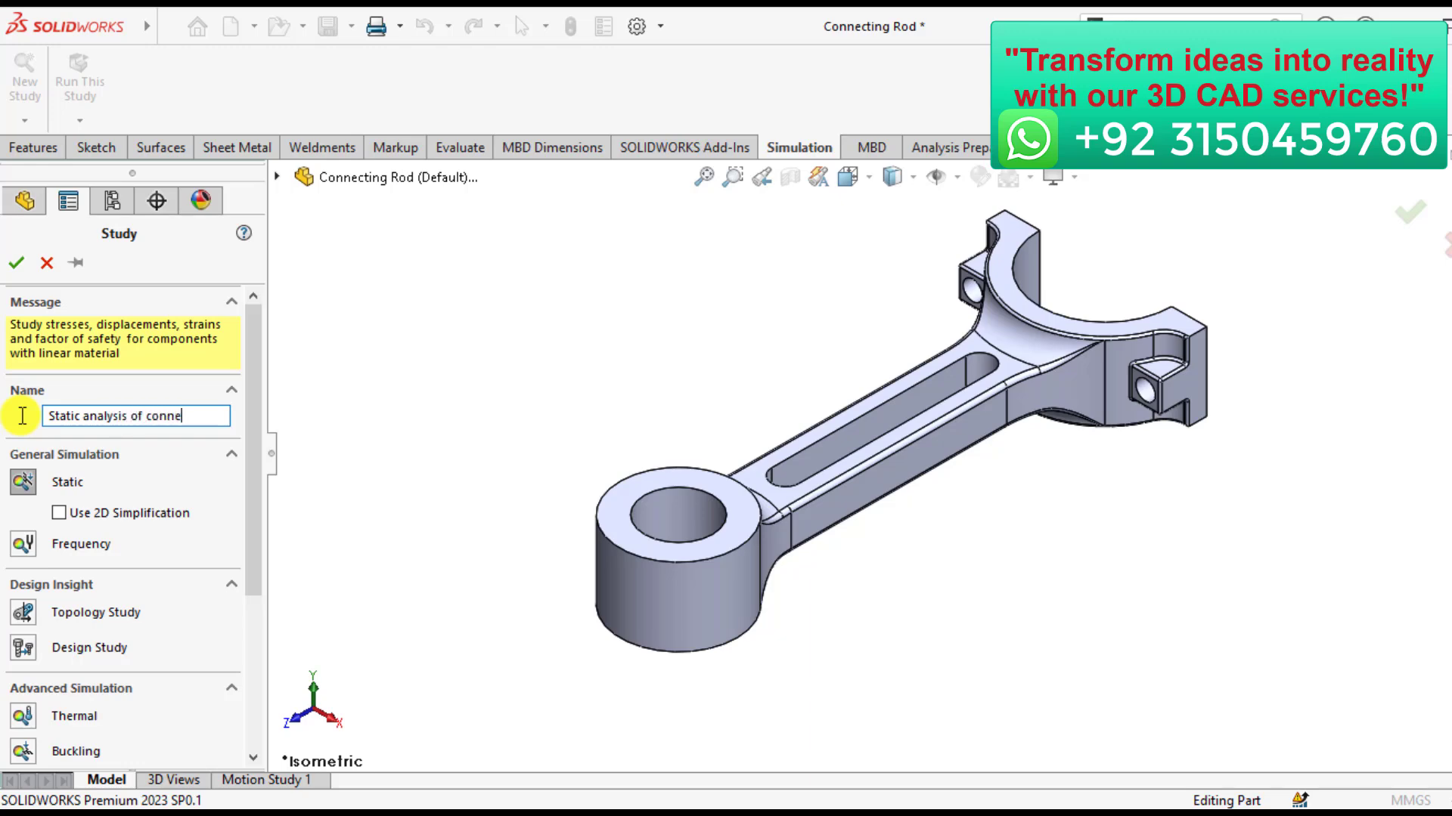
{"action": "type", "text": "cting rod"}
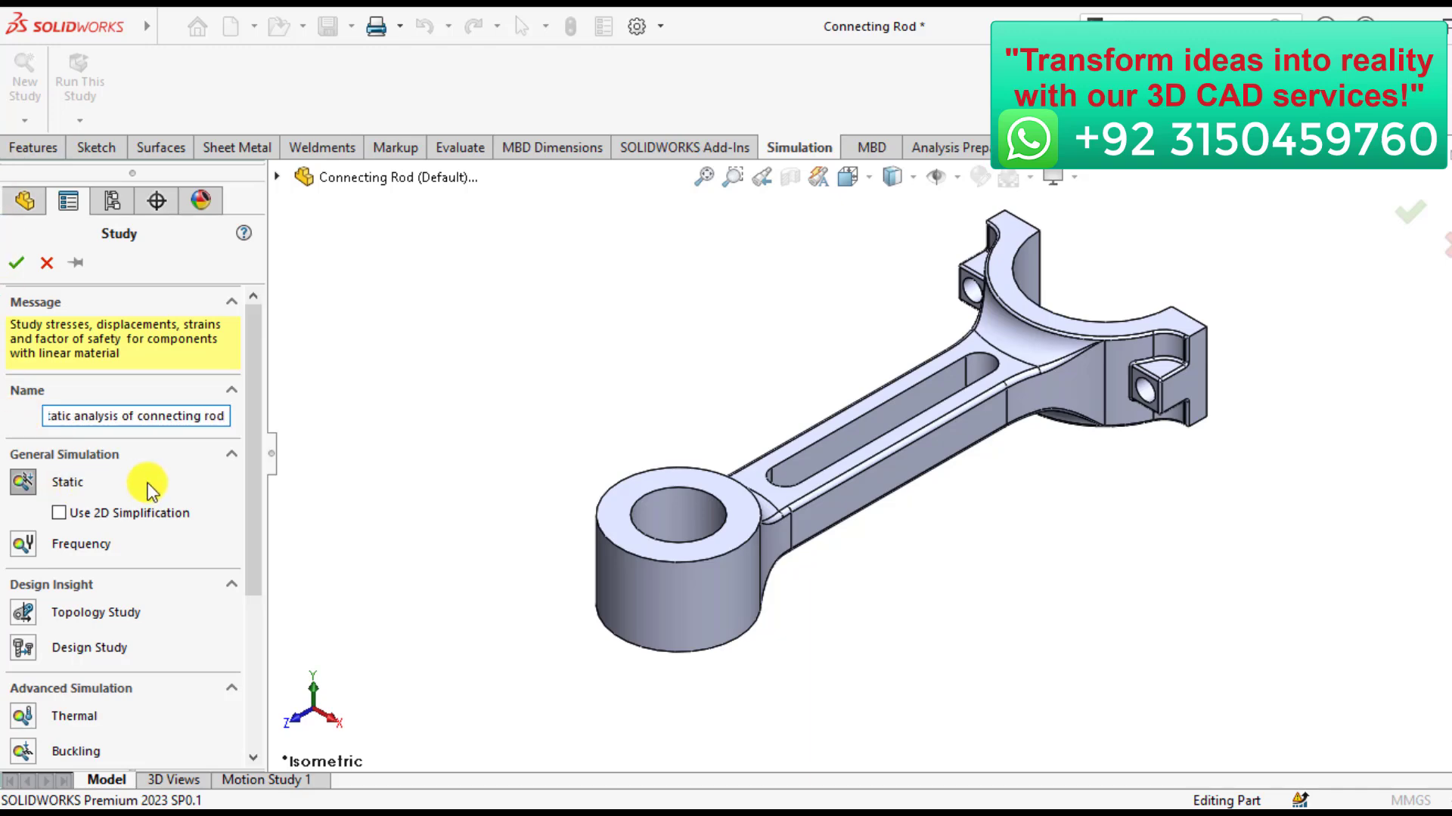
{"action": "left_click", "coordinate": [21, 482]}
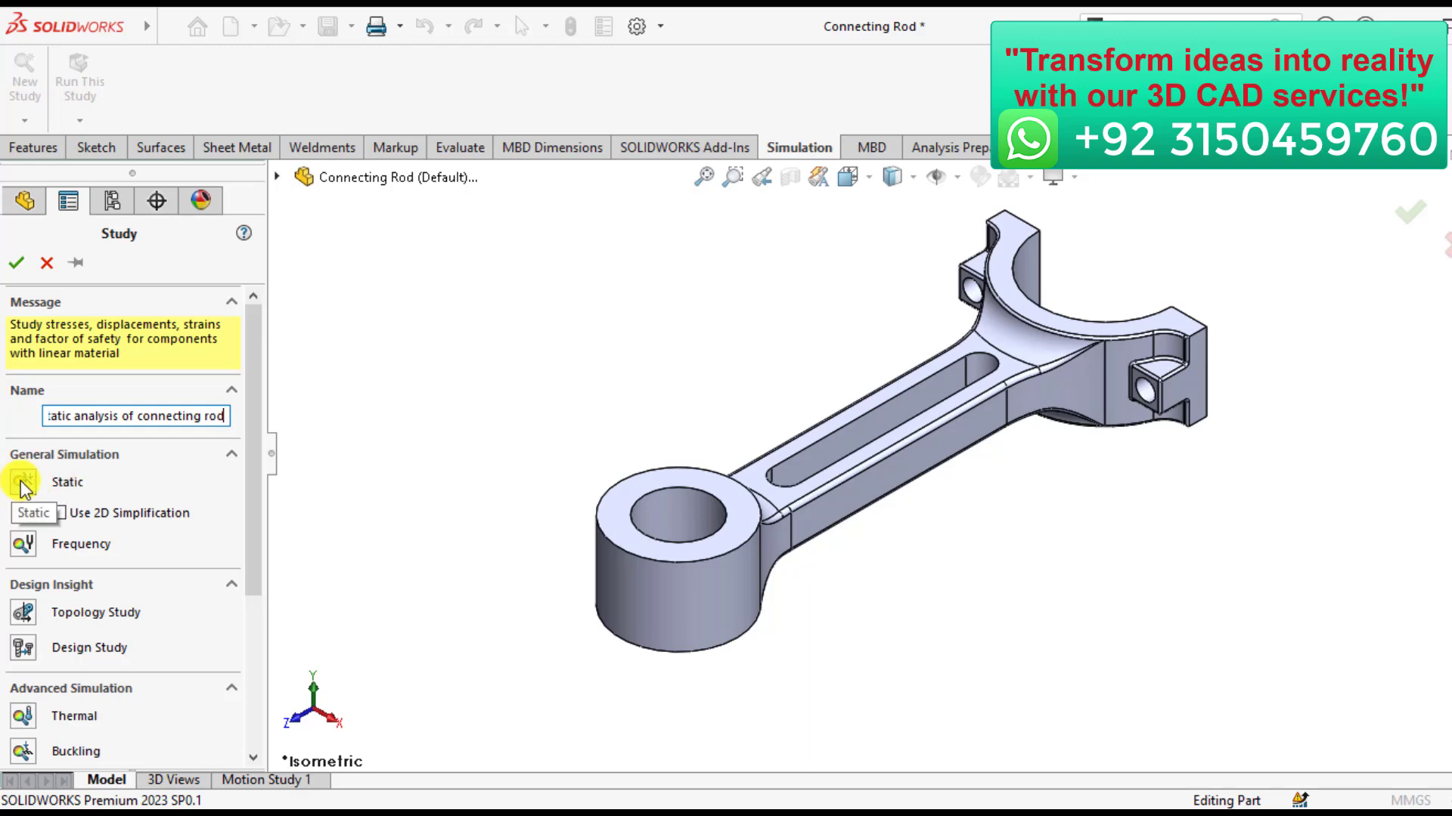
{"action": "left_click", "coordinate": [21, 264]}
{"action": "left_click", "coordinate": [20, 264]}
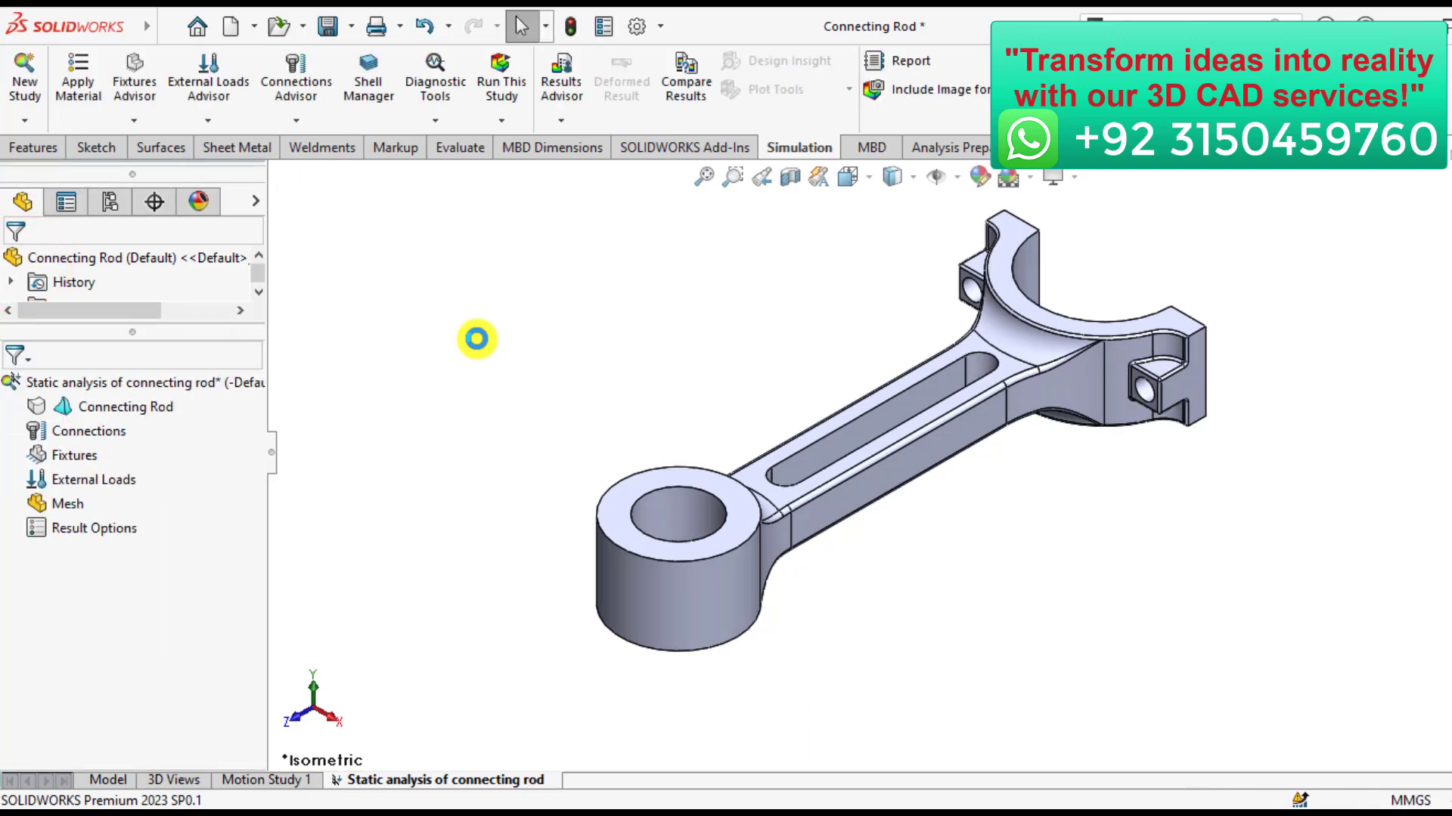
{"action": "scroll", "coordinate": [612, 334], "scroll_direction": "up", "scroll_amount": 1}
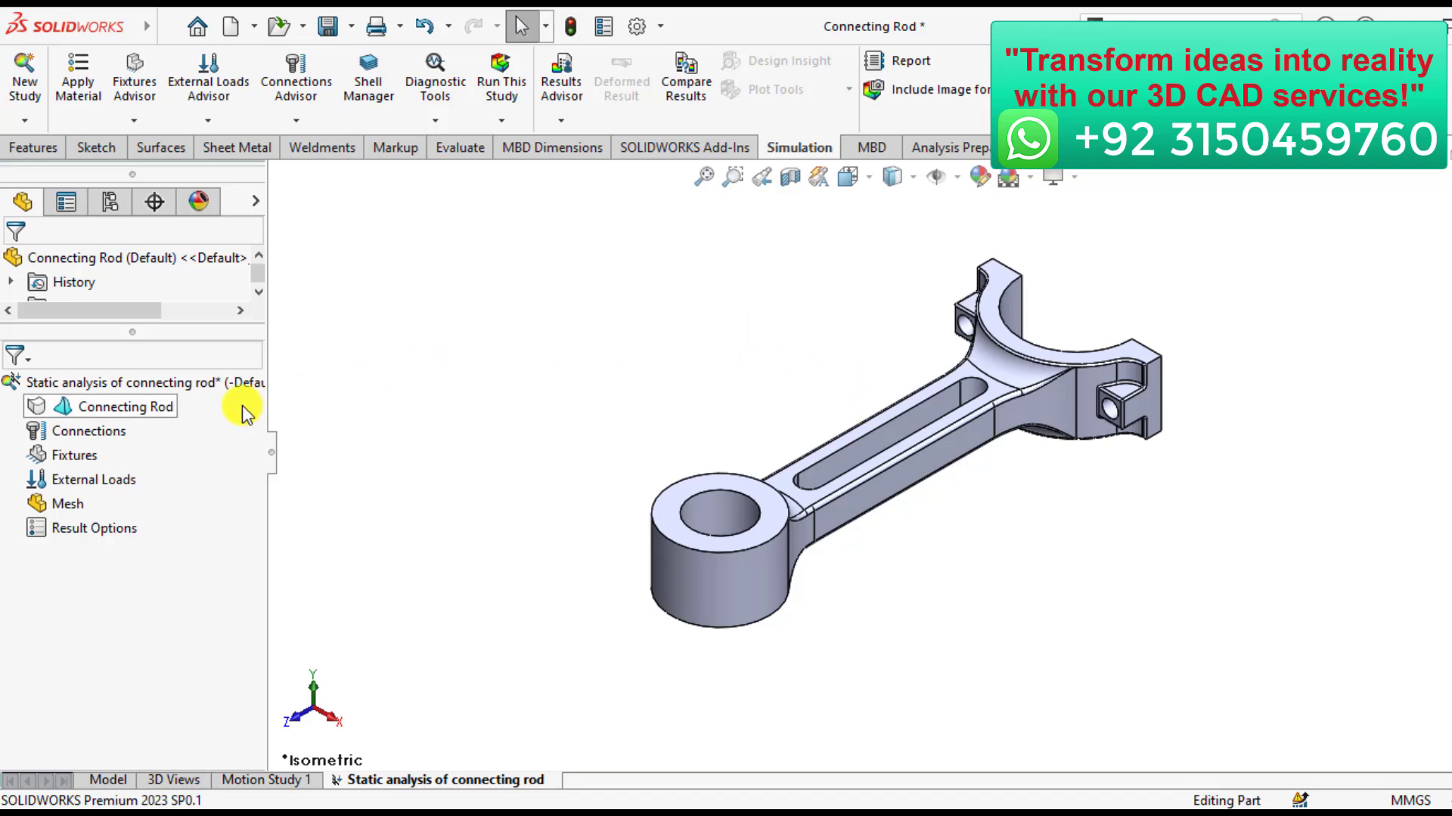
- Apply the favourite material Alloy Steel to the Connecting Rod body
{"action": "right_click", "coordinate": [103, 410]}
{"action": "mouse_move", "coordinate": [185, 372]}
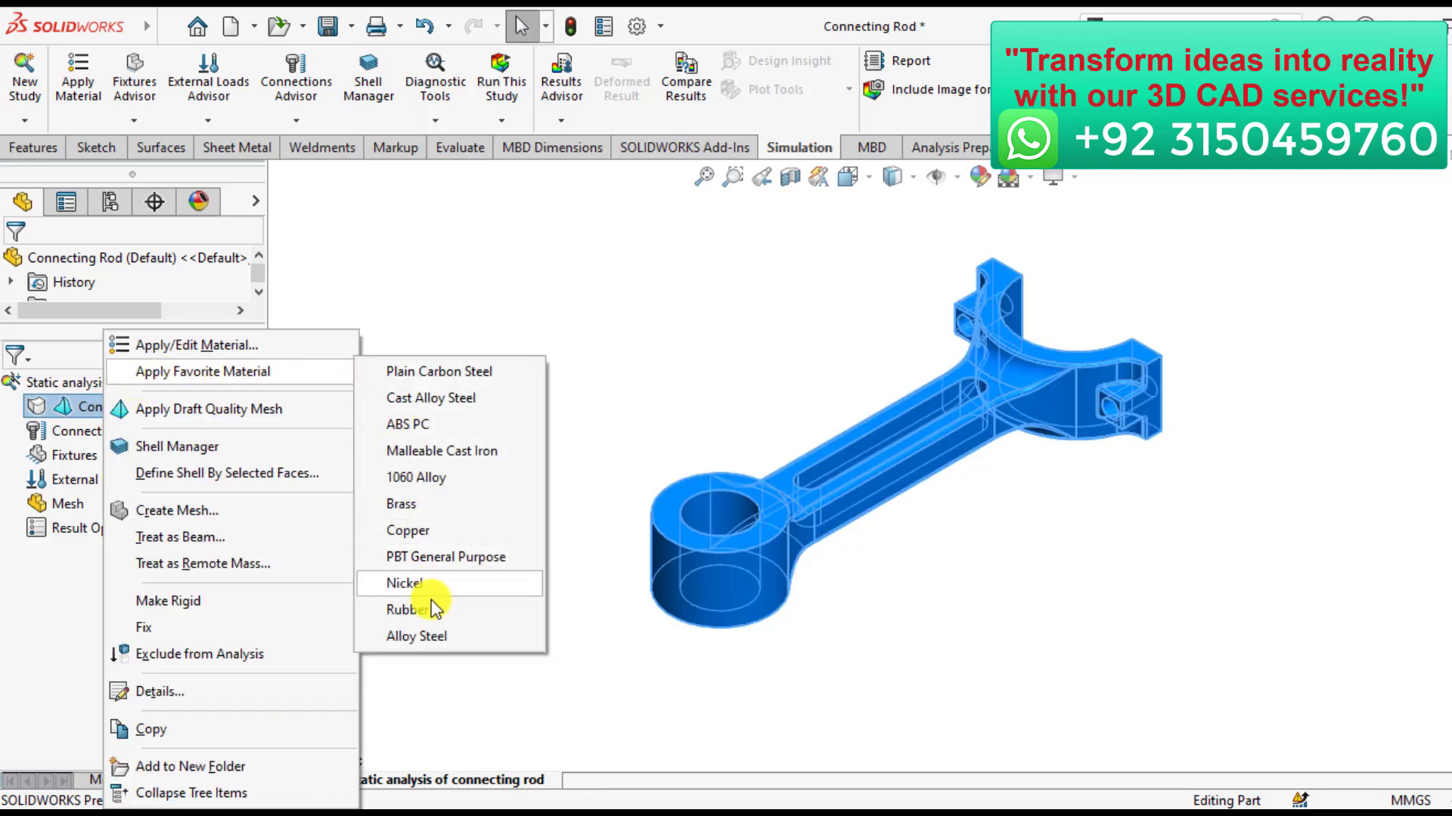
{"action": "left_click", "coordinate": [427, 638]}
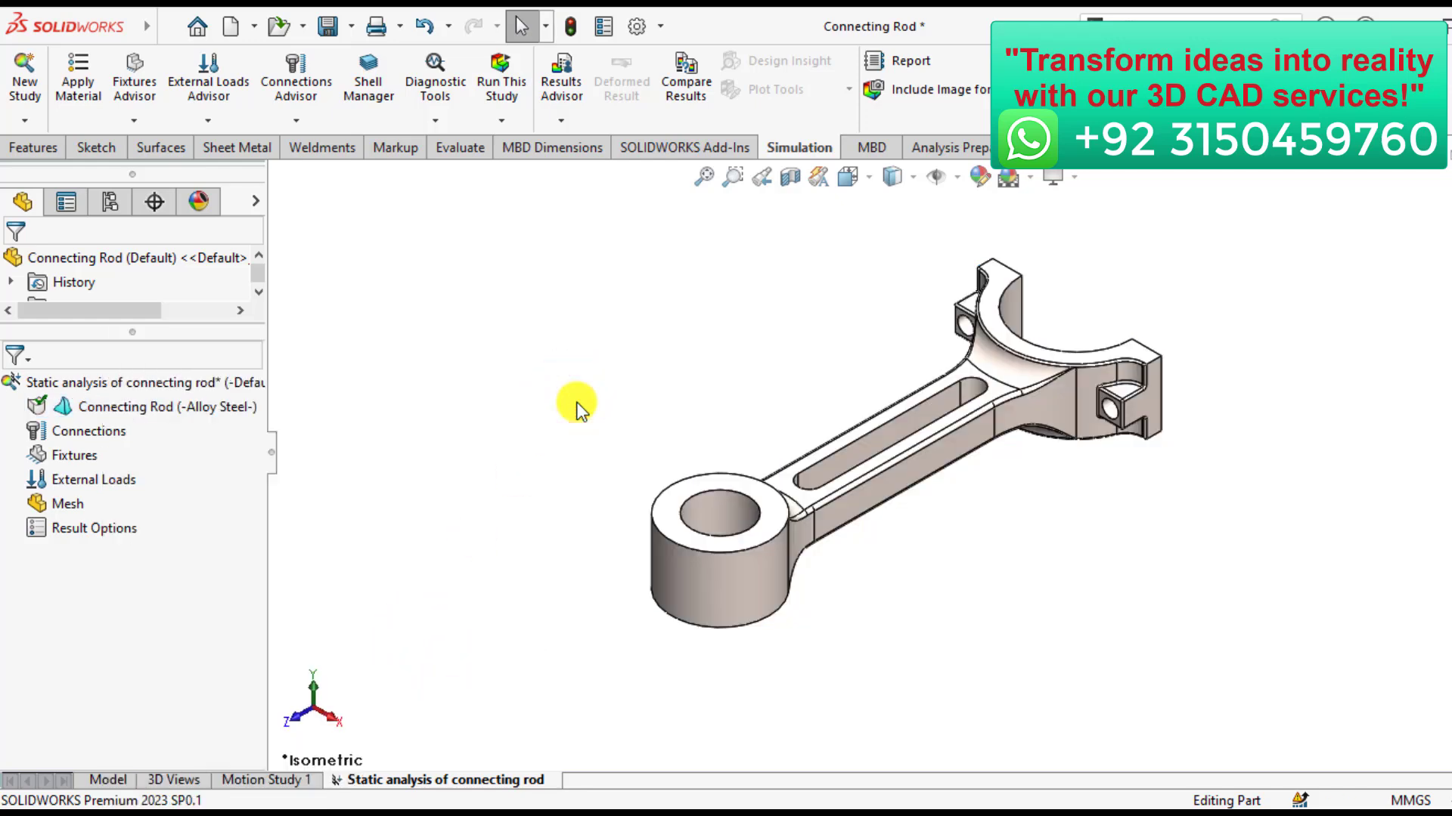
- Restrain the crank-end half-bore face with a Fixed Geometry fixture, Fixed-1
{"action": "right_click", "coordinate": [72, 458]}
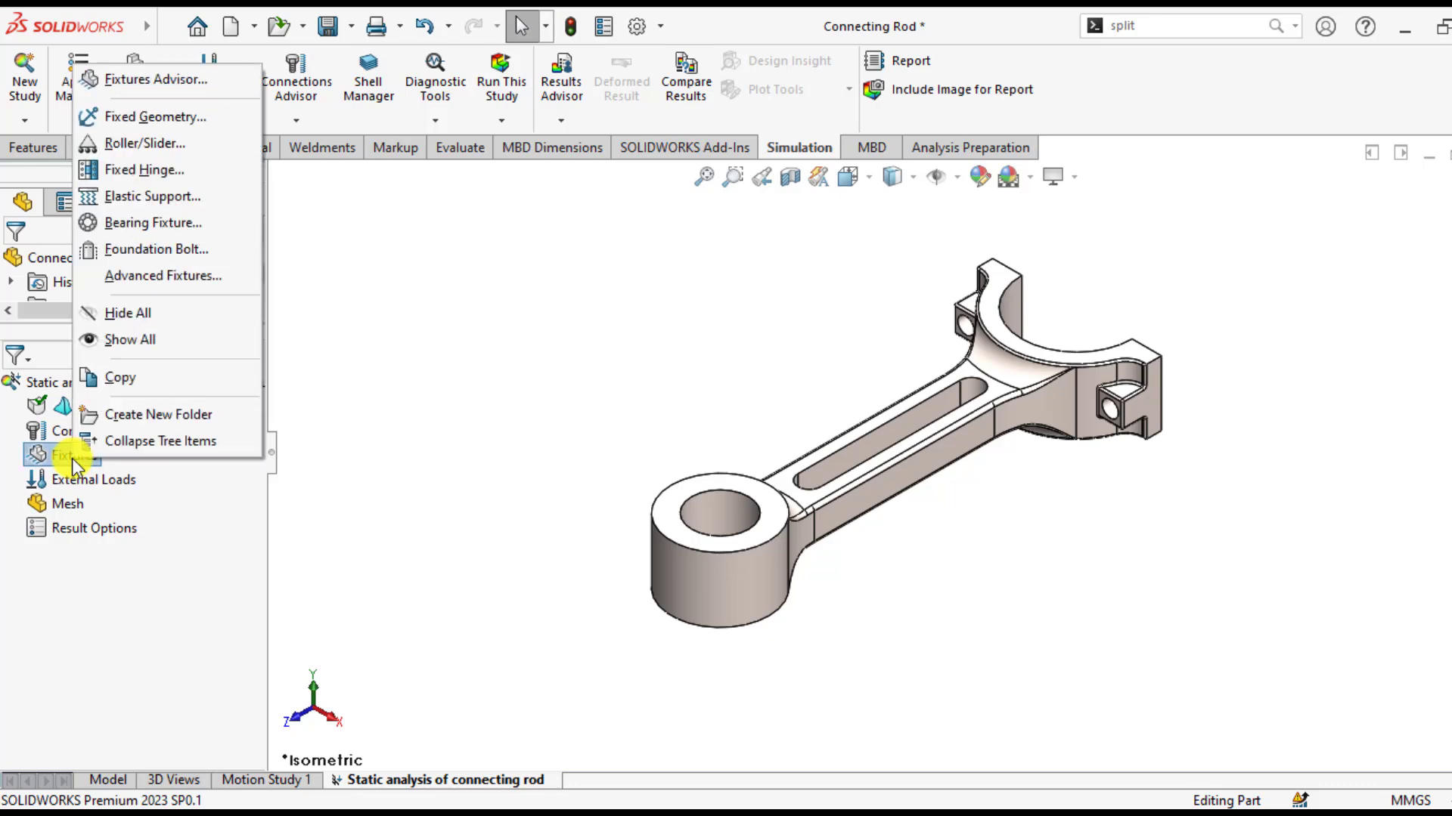
{"action": "left_click", "coordinate": [136, 123]}
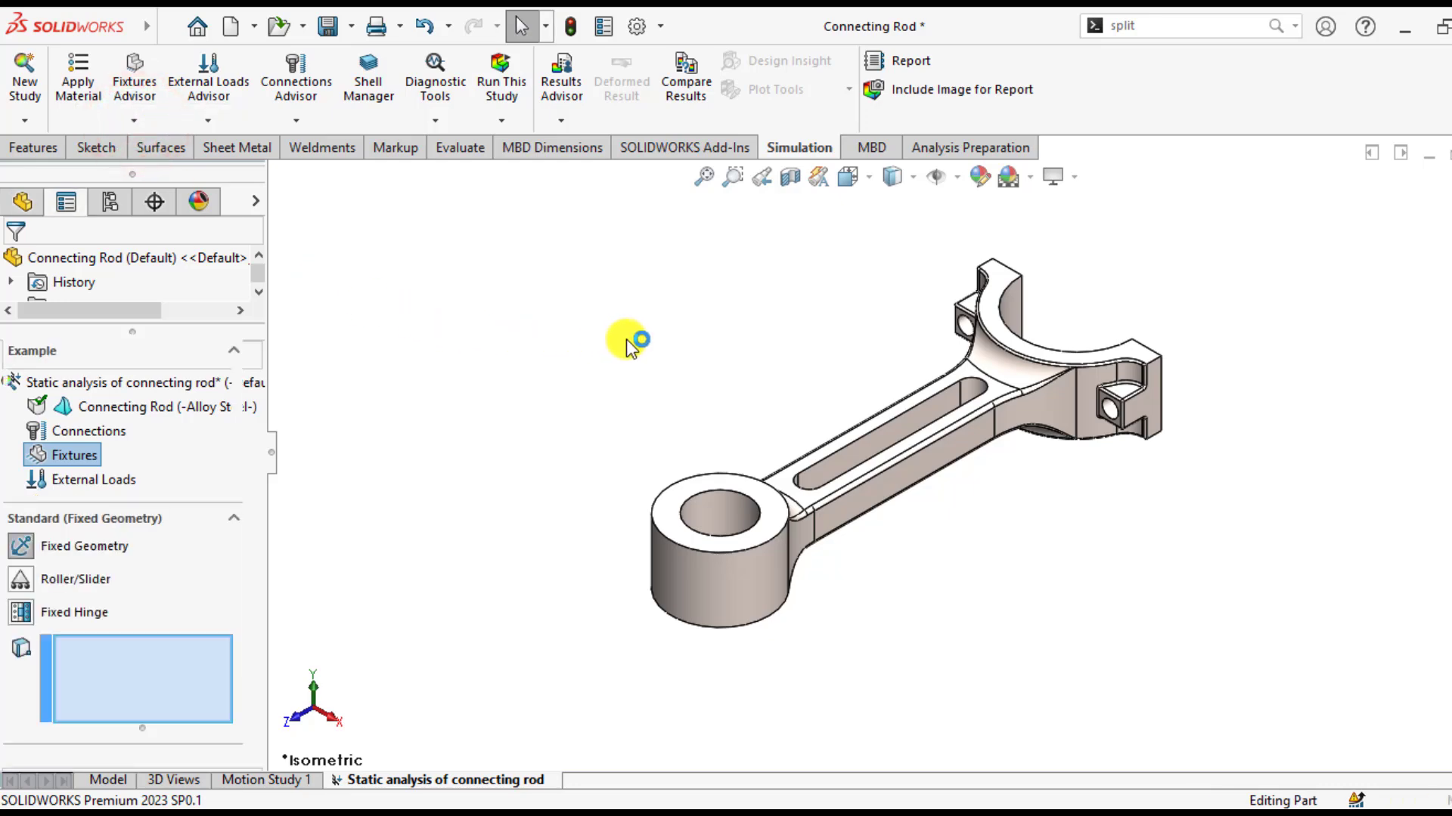
{"action": "middle_click_drag", "start_coordinate": [632, 347], "coordinate": [495, 526]}
{"action": "left_click", "coordinate": [1018, 517]}
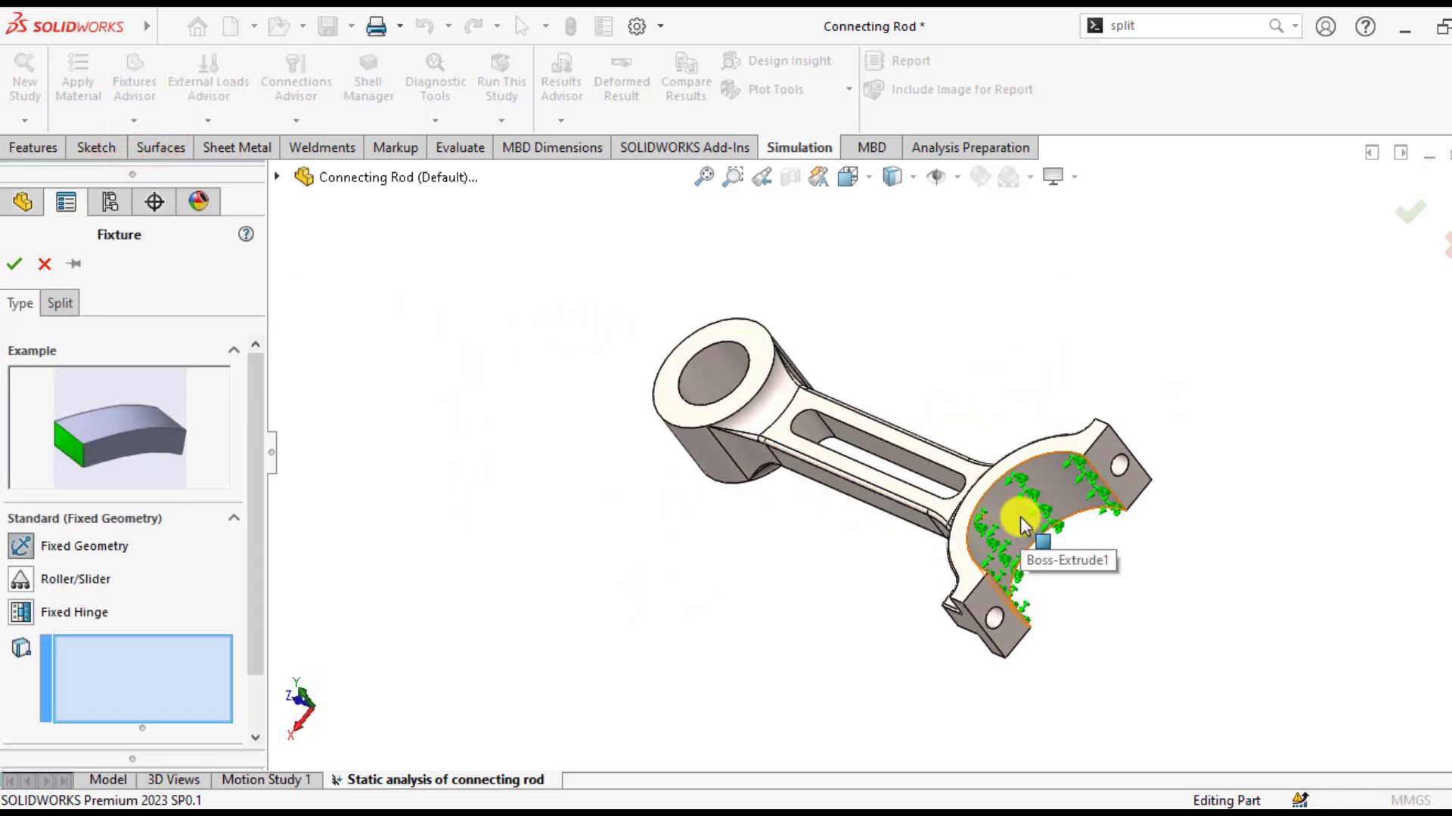
{"action": "left_click", "coordinate": [1019, 518]}
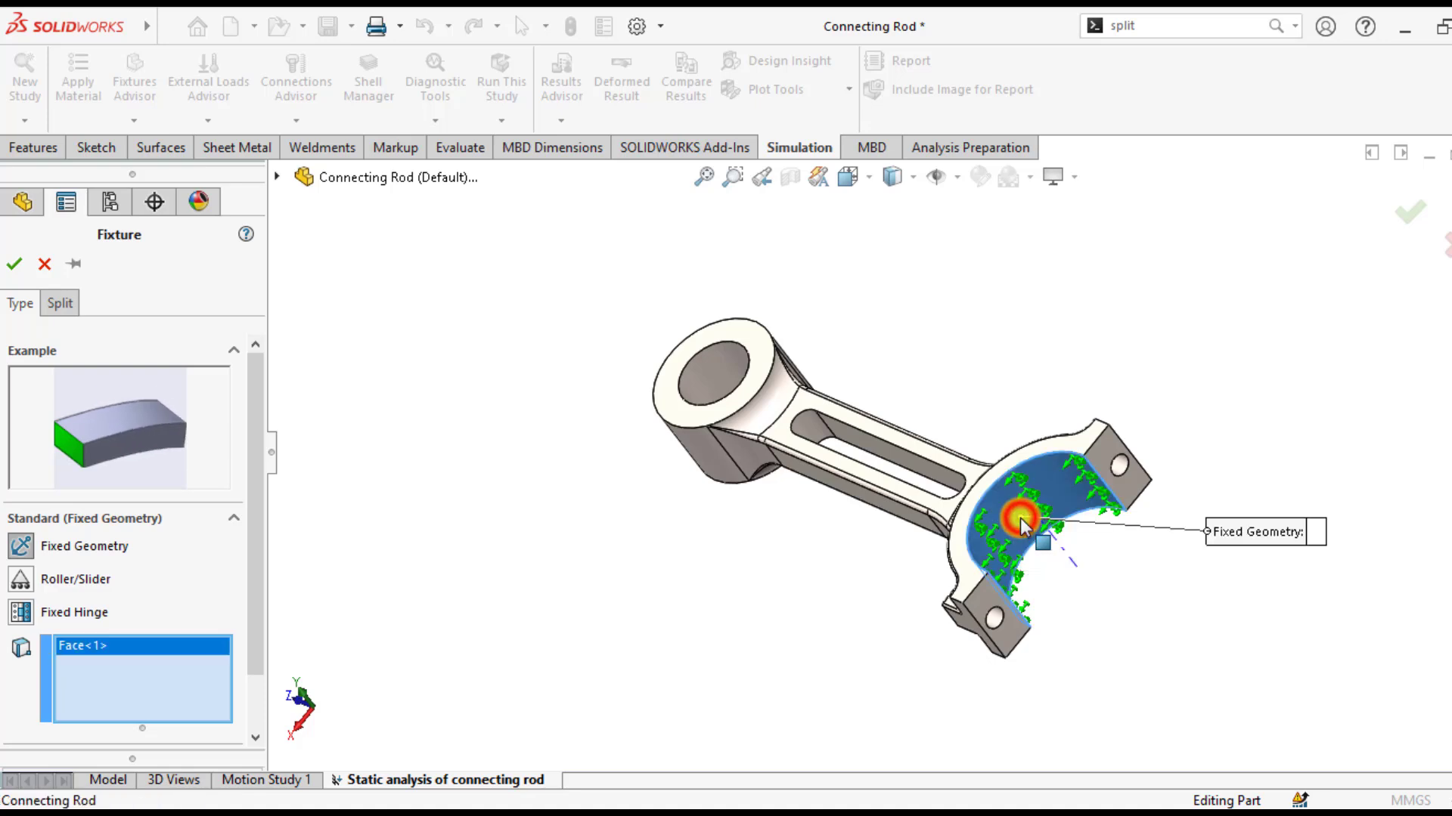
{"action": "left_click", "coordinate": [15, 265]}
{"action": "middle_click_drag", "start_coordinate": [593, 508], "coordinate": [702, 652]}
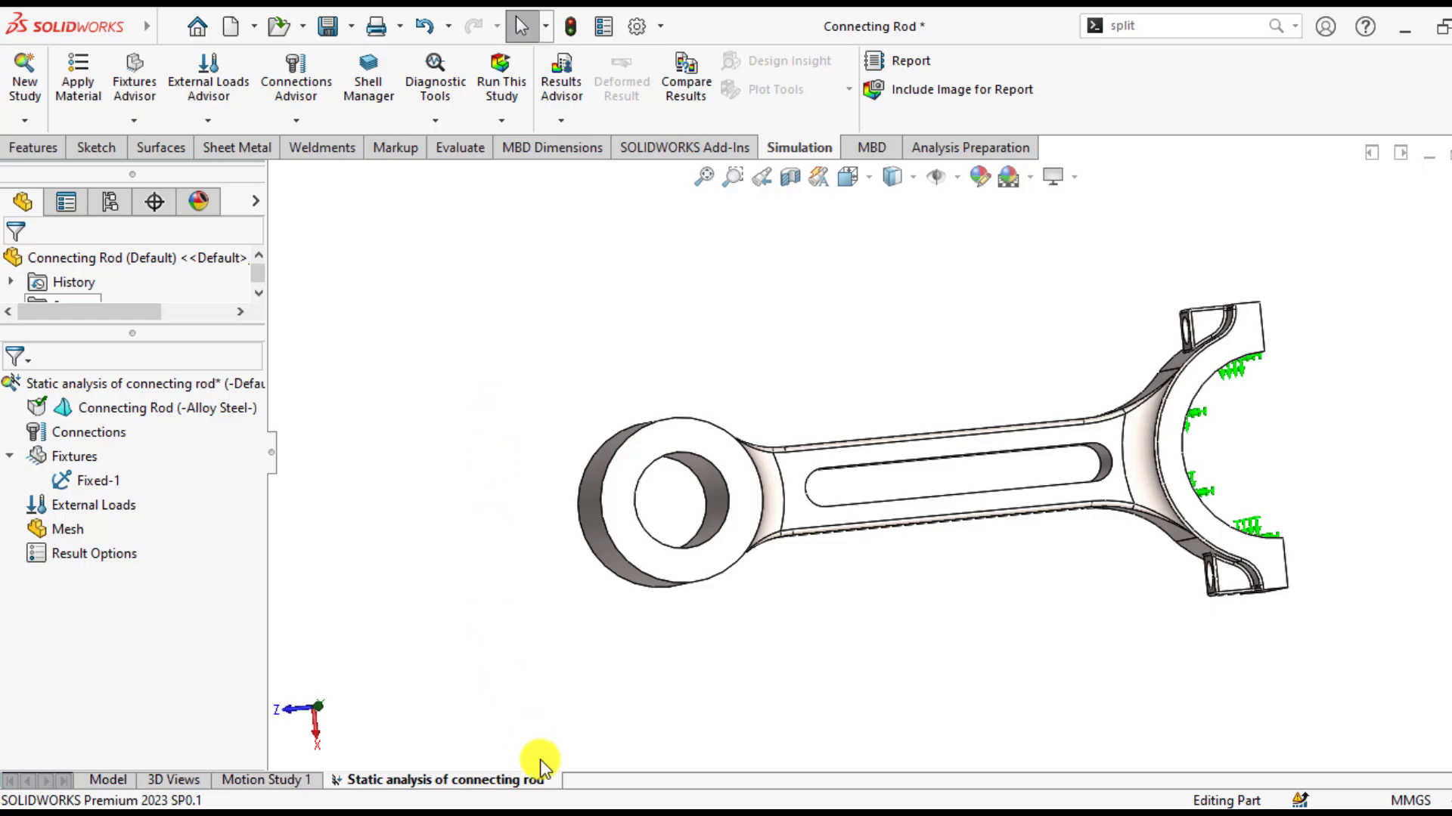
{"action": "key", "text": "alt+Tab"}
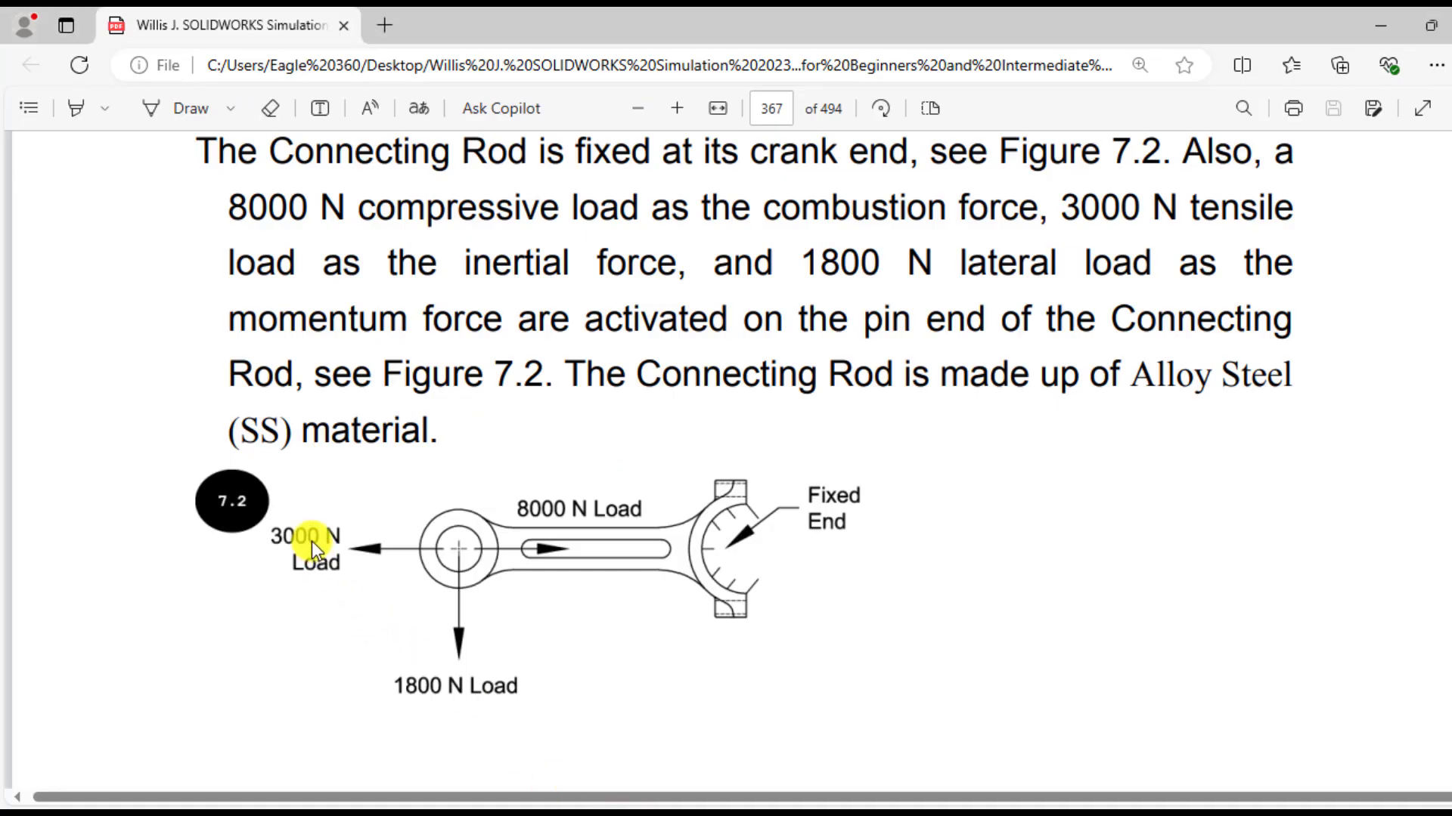
{"action": "left_click", "coordinate": [554, 809]}
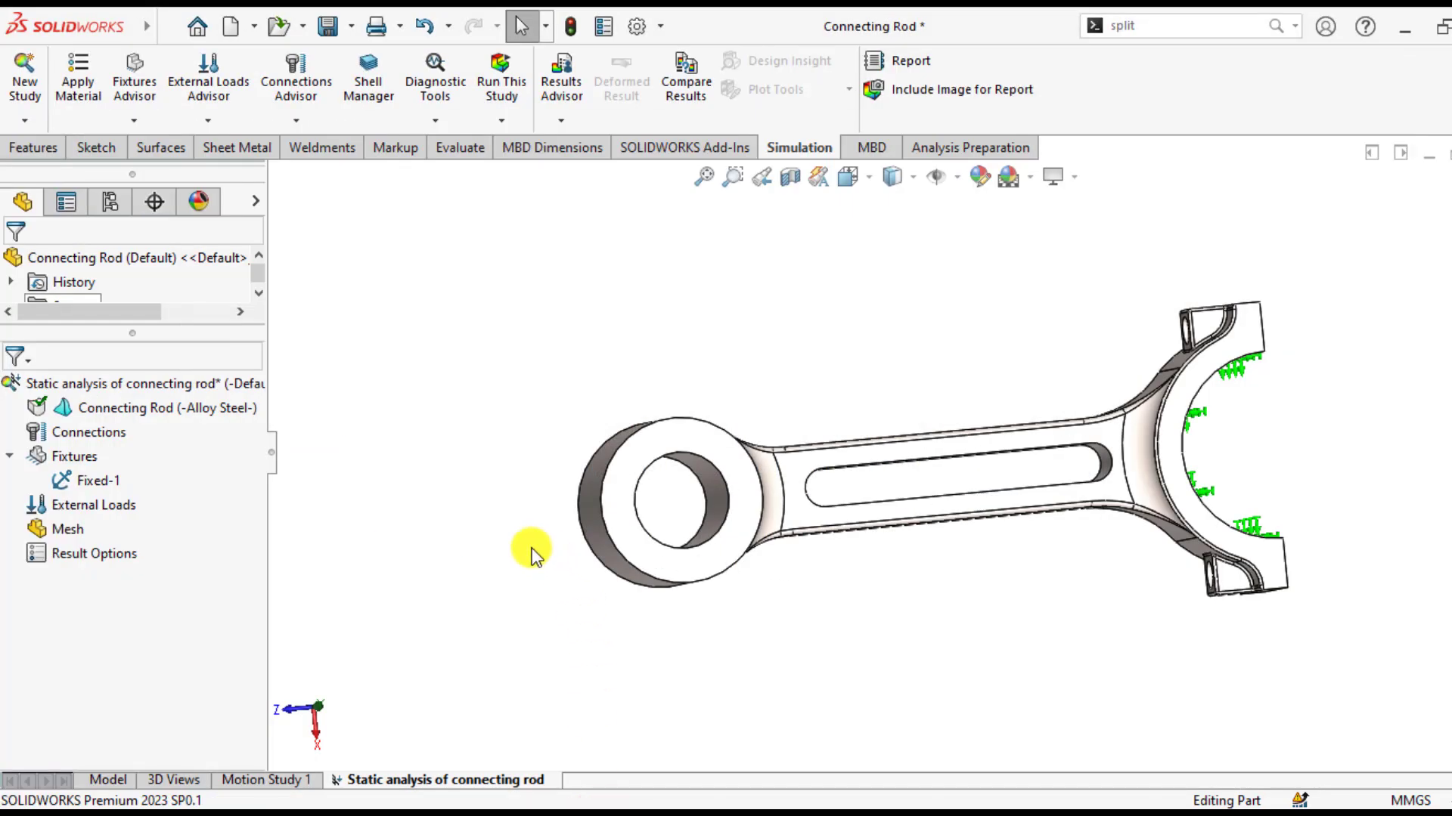
- Start a force on the small-end bore face, directed by the Top Plane
{"action": "right_click", "coordinate": [75, 507]}
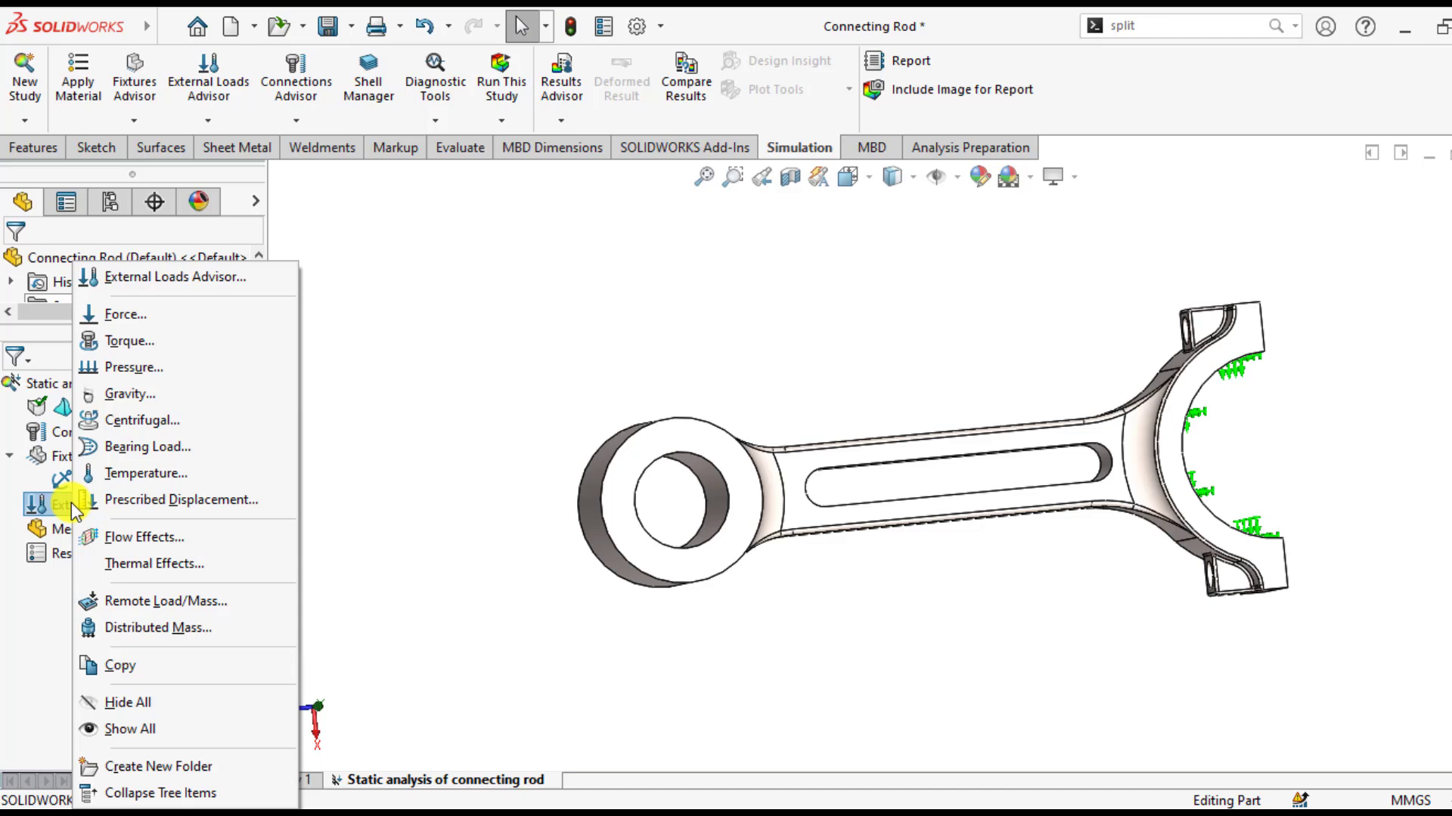
{"action": "left_click", "coordinate": [110, 316]}
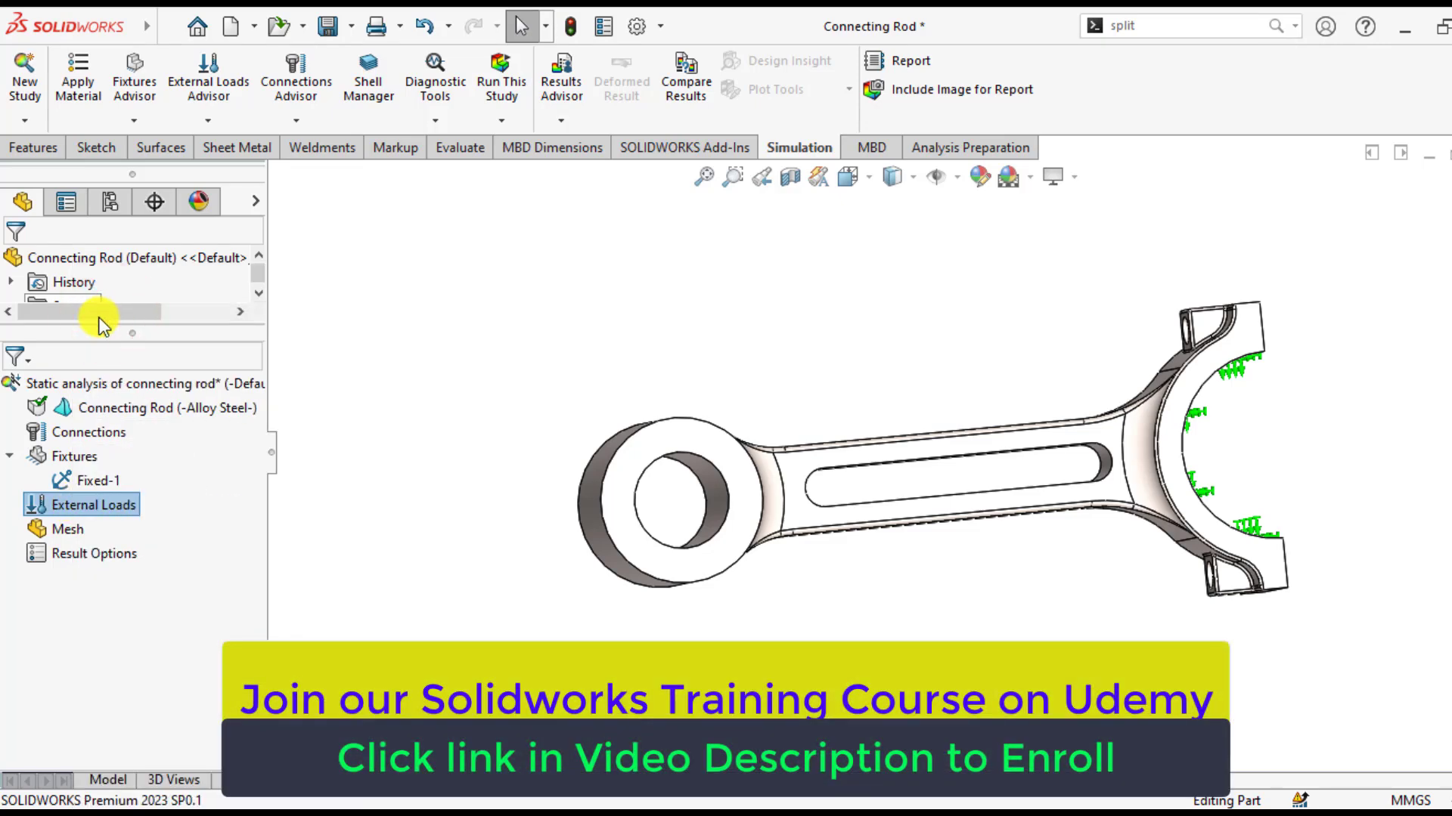
{"action": "left_click", "coordinate": [711, 506]}
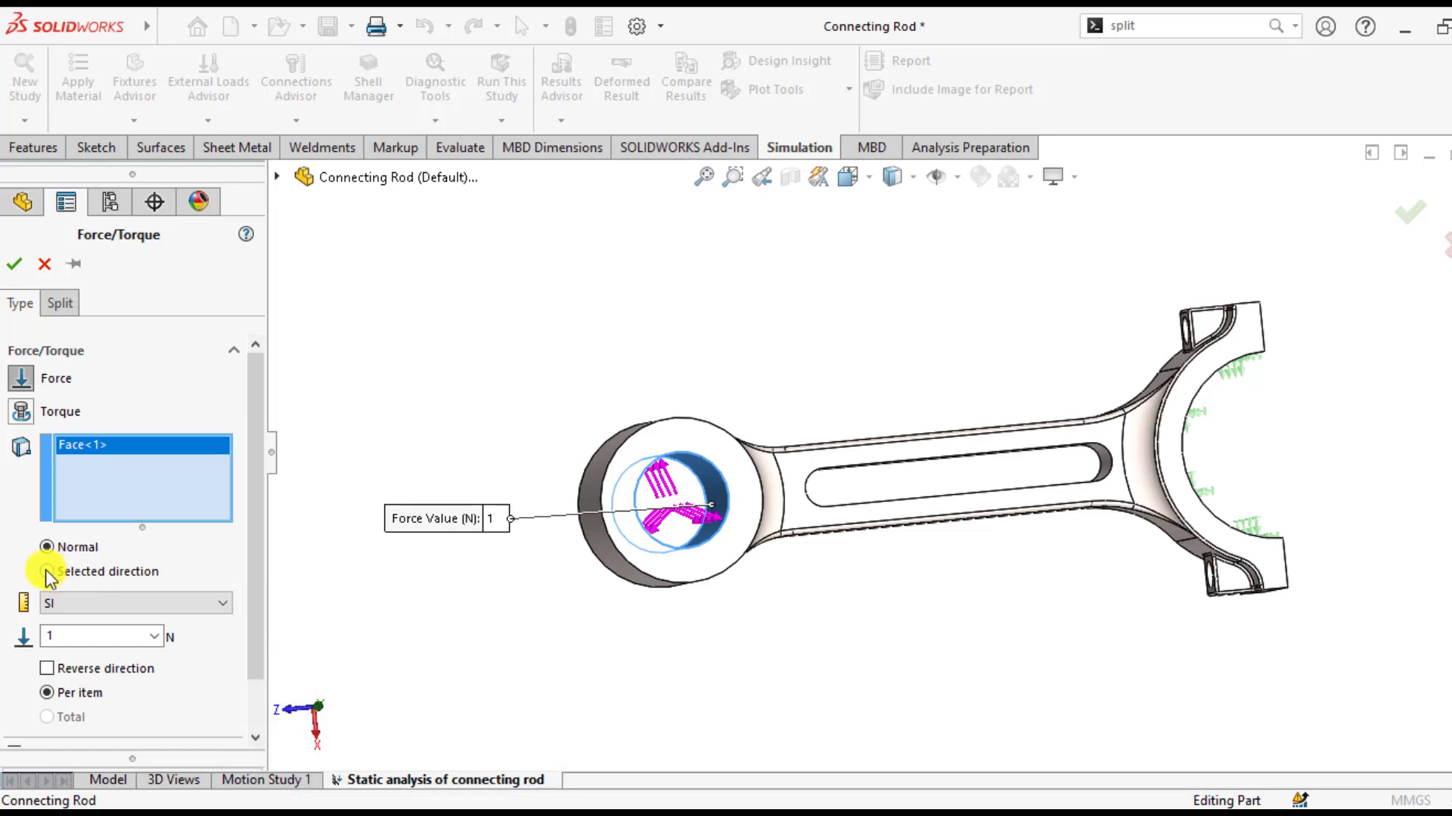
{"action": "left_click", "coordinate": [47, 571]}
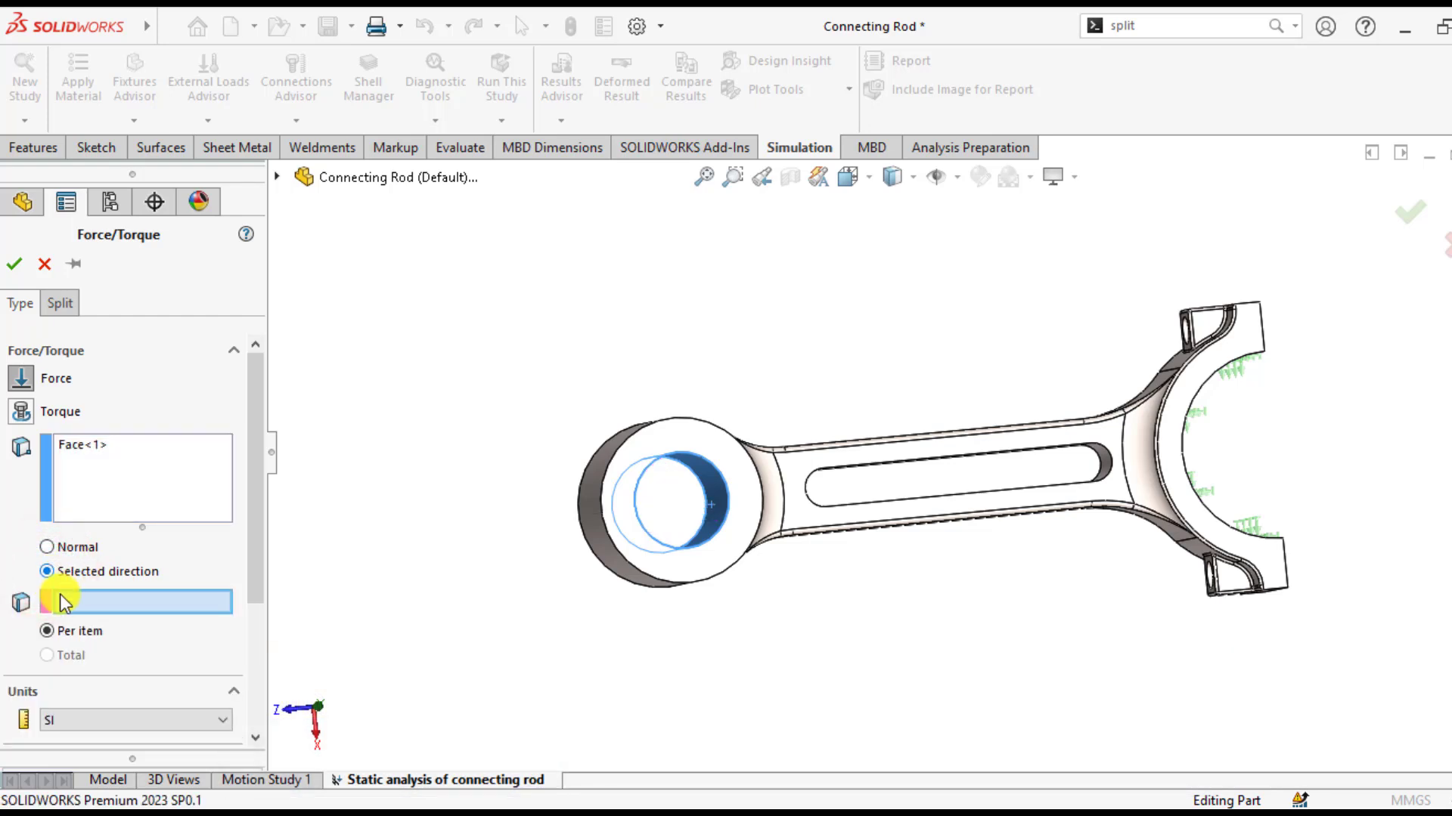
{"action": "left_click", "coordinate": [278, 178]}
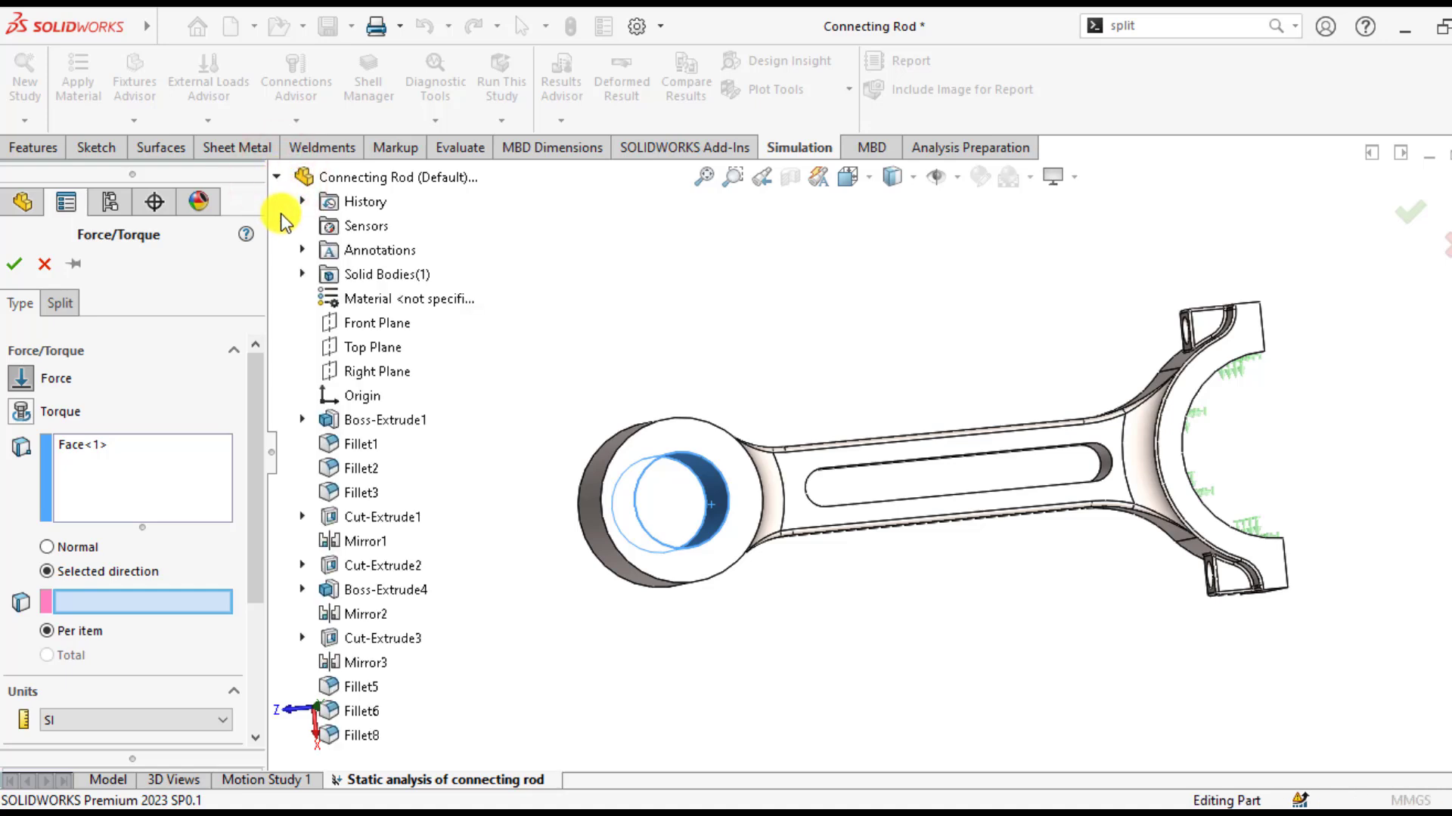
{"action": "left_click", "coordinate": [366, 348]}
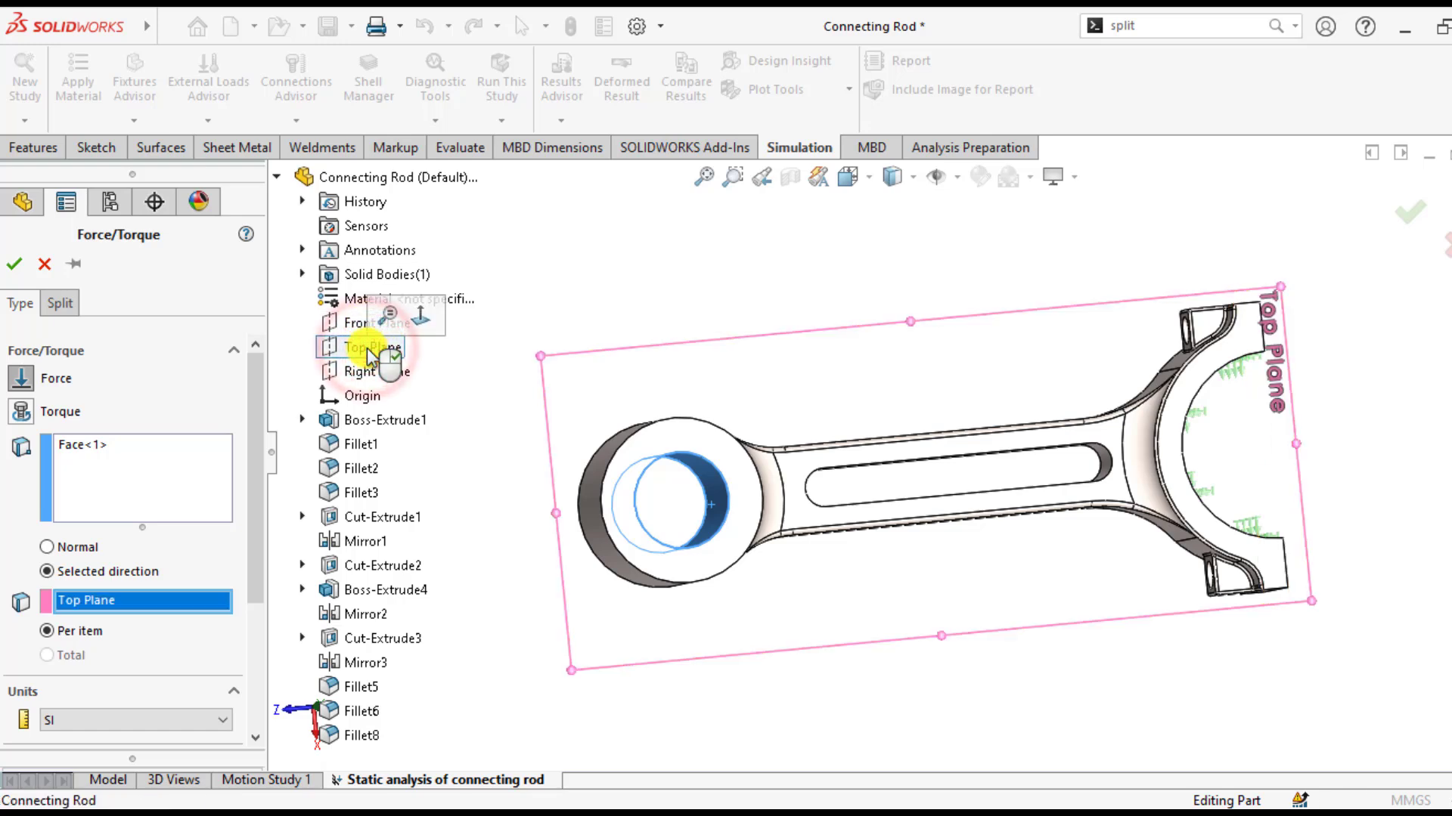
{"action": "left_click_drag", "start_coordinate": [252, 465], "coordinate": [262, 593]}
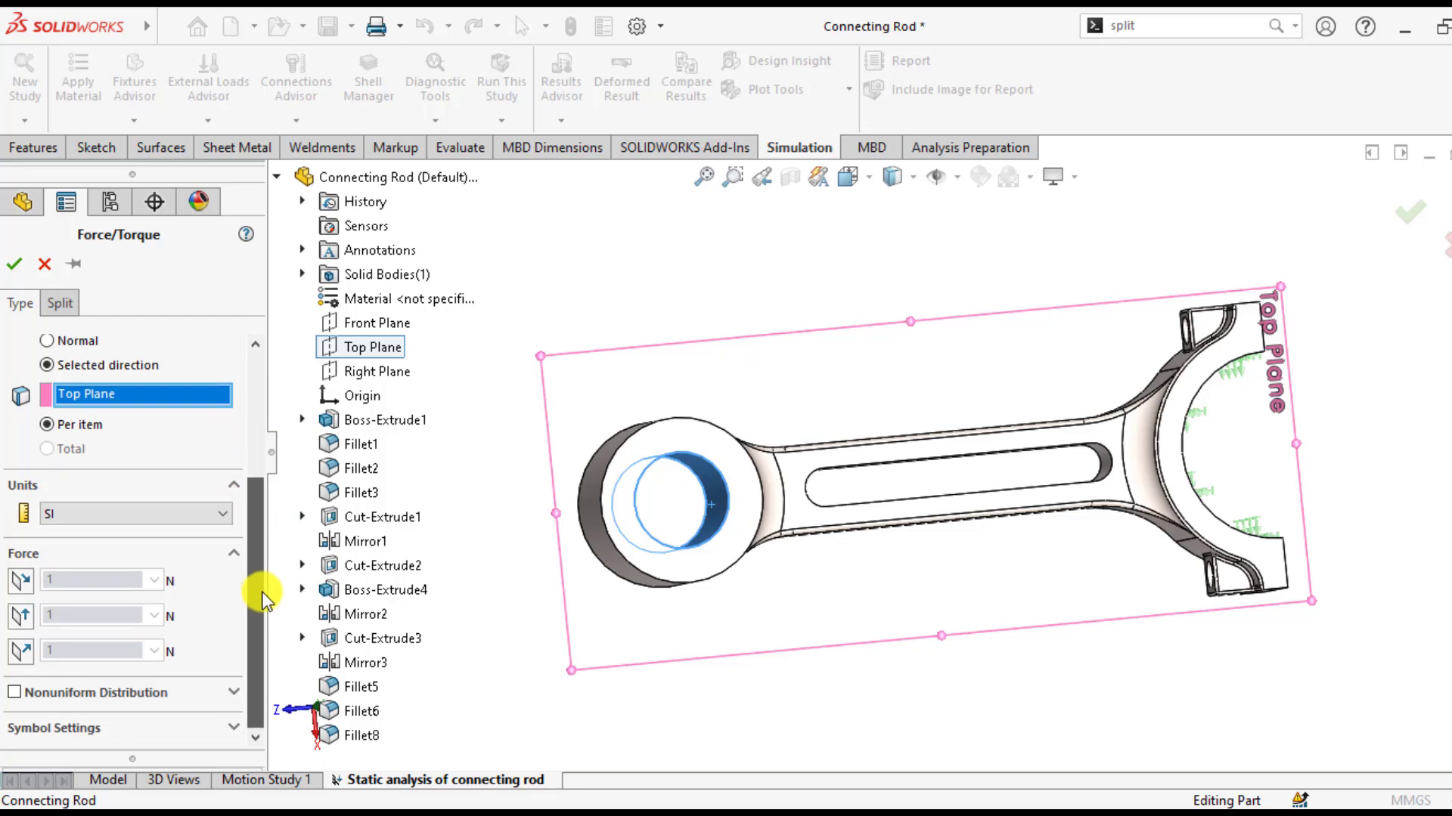
- Set a reversed 3000 N force along the plane's second direction and confirm Force-1
{"action": "left_click", "coordinate": [21, 582]}
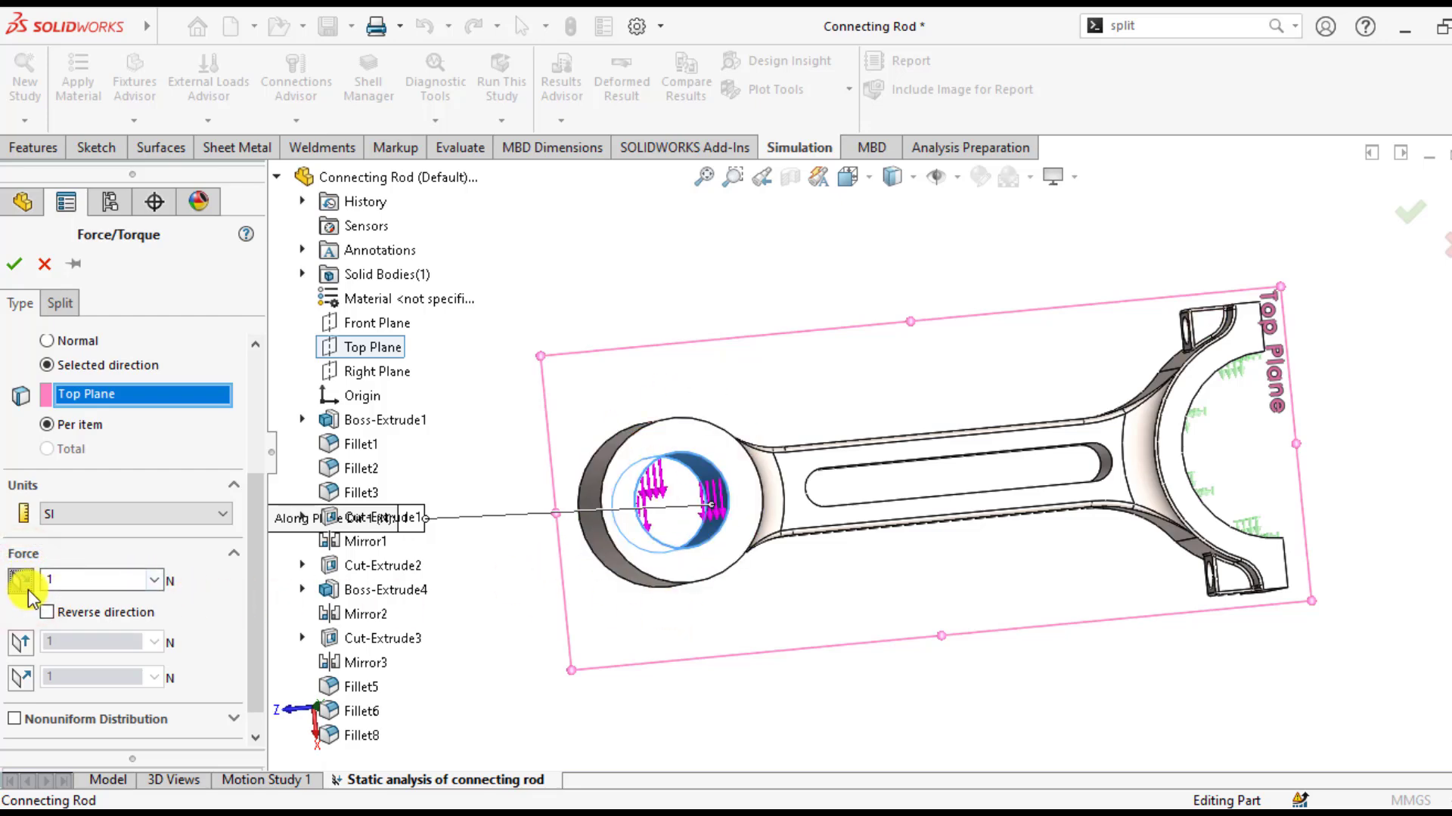
{"action": "left_click", "coordinate": [22, 580]}
{"action": "left_click", "coordinate": [21, 616]}
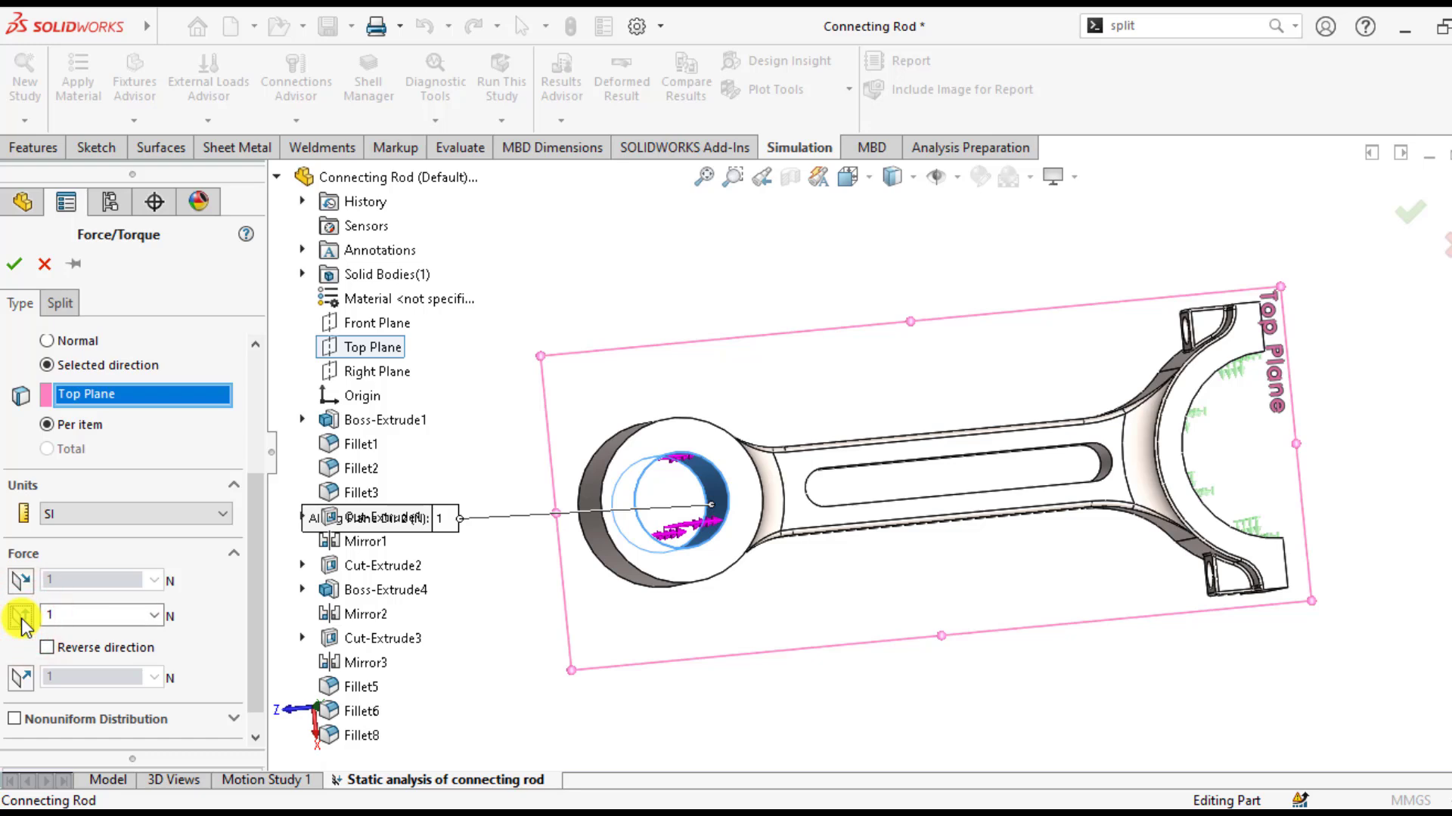
{"action": "left_click", "coordinate": [53, 655]}
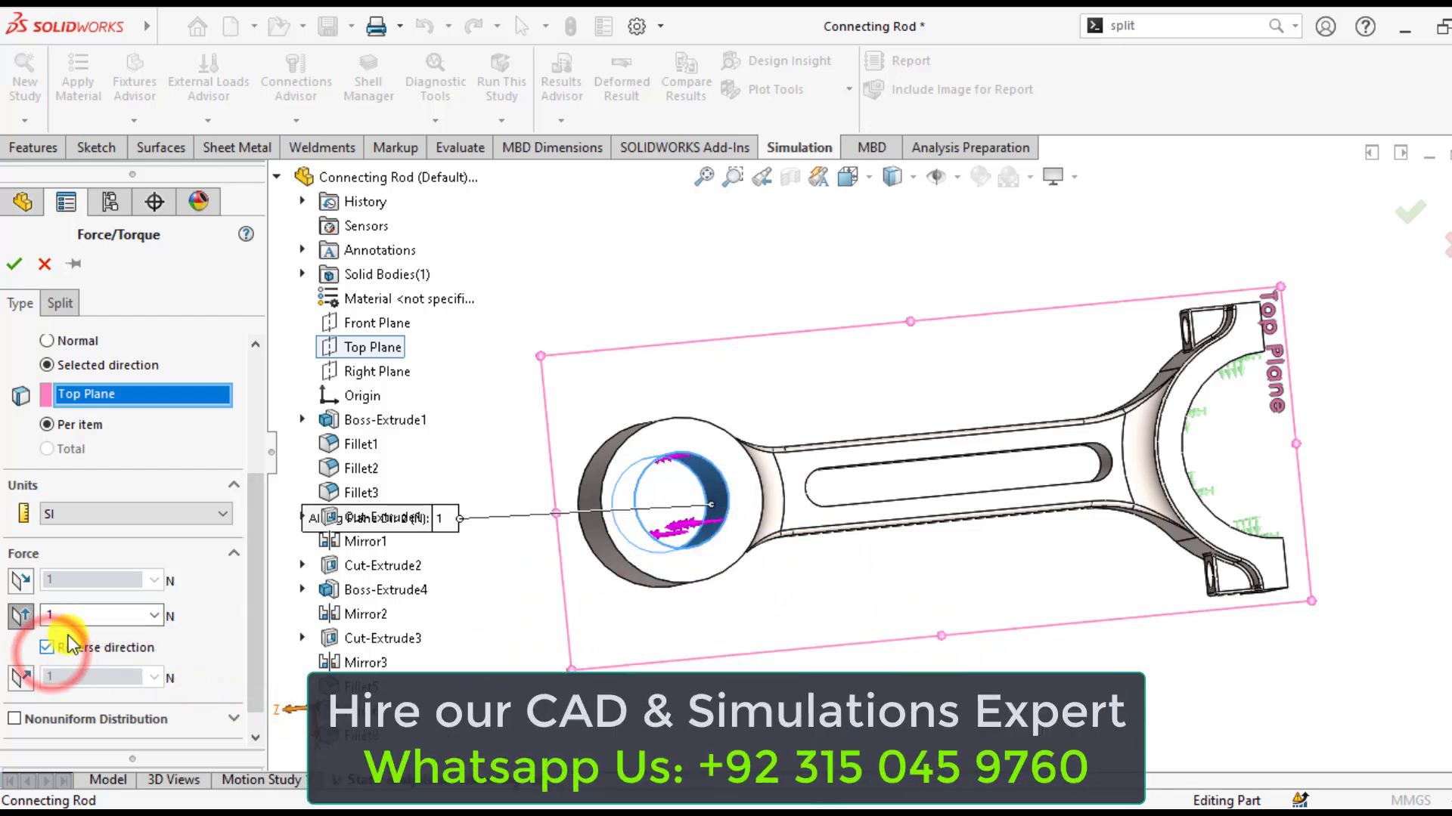
{"action": "double_click", "coordinate": [81, 614]}
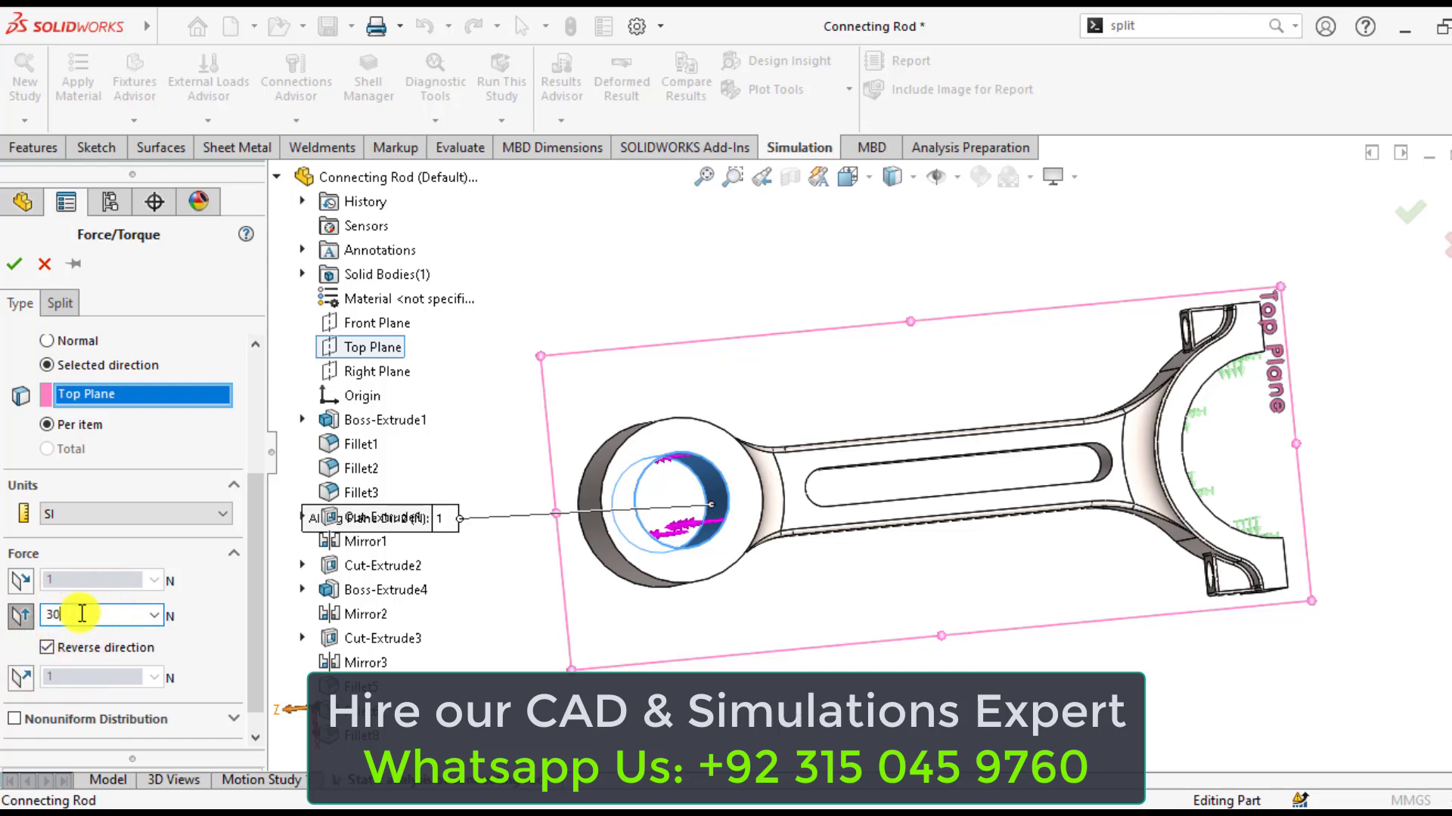
{"action": "type", "text": "3000"}
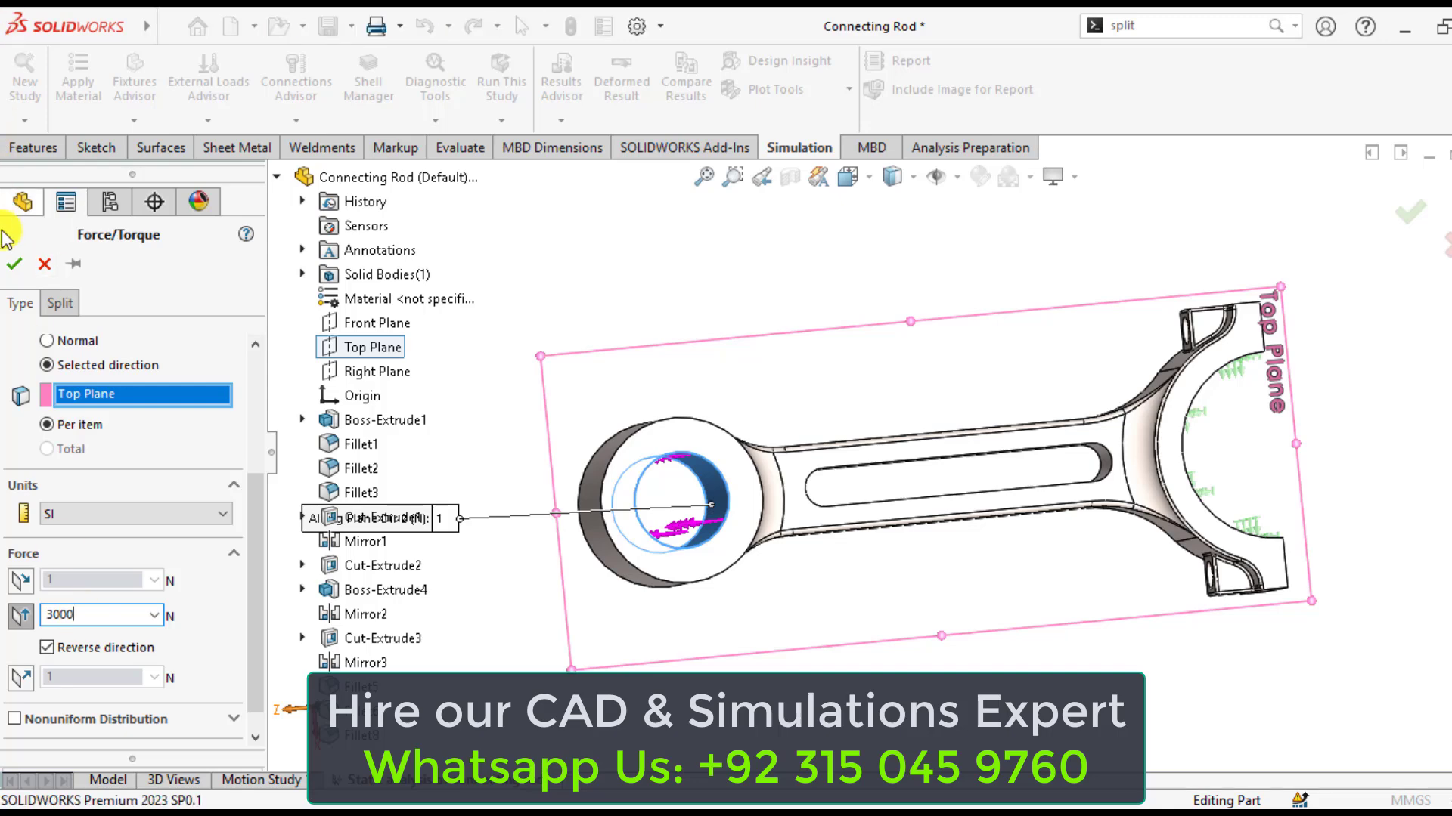
{"action": "left_click", "coordinate": [13, 263]}
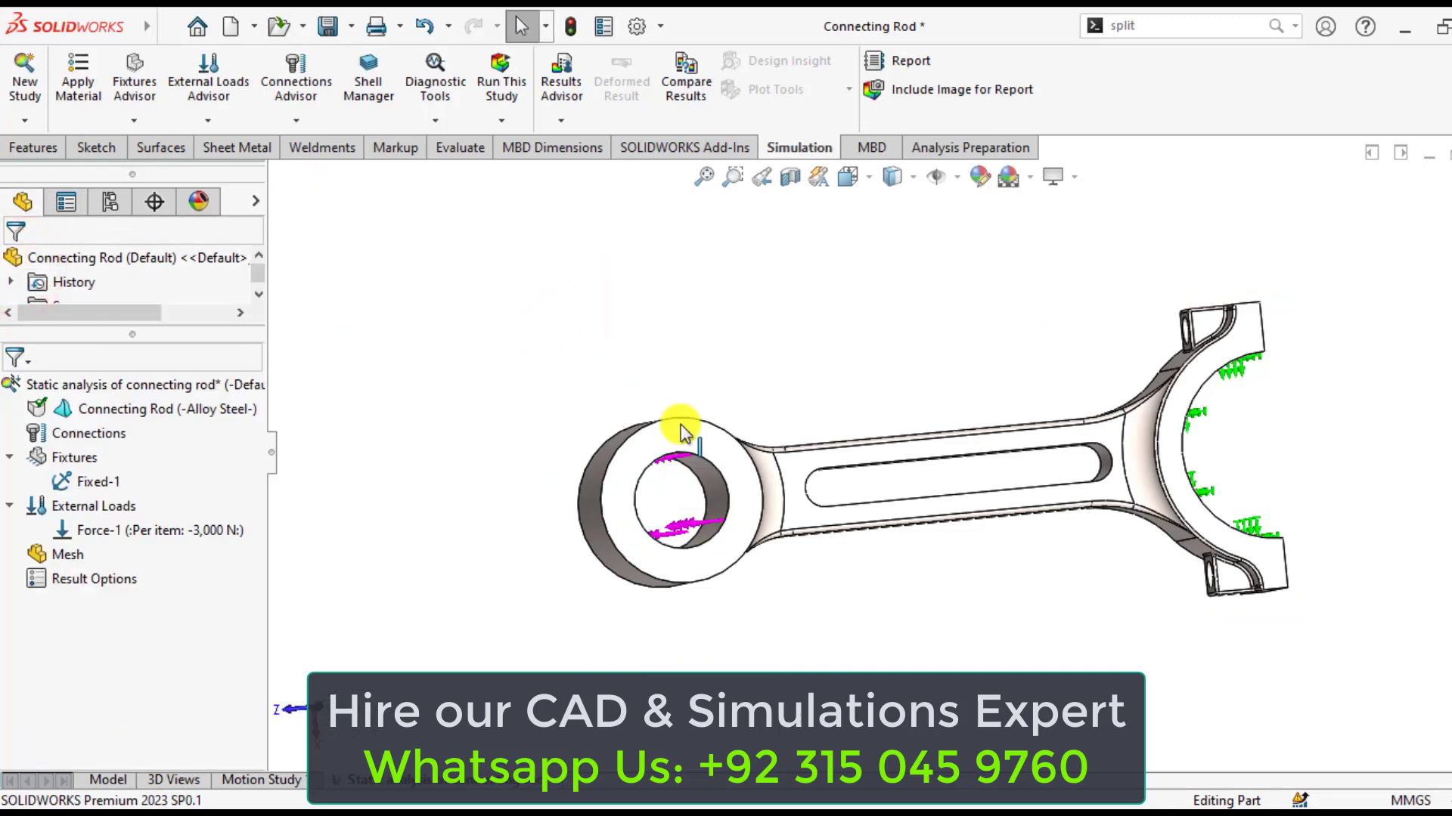
{"action": "left_click", "coordinate": [804, 514]}
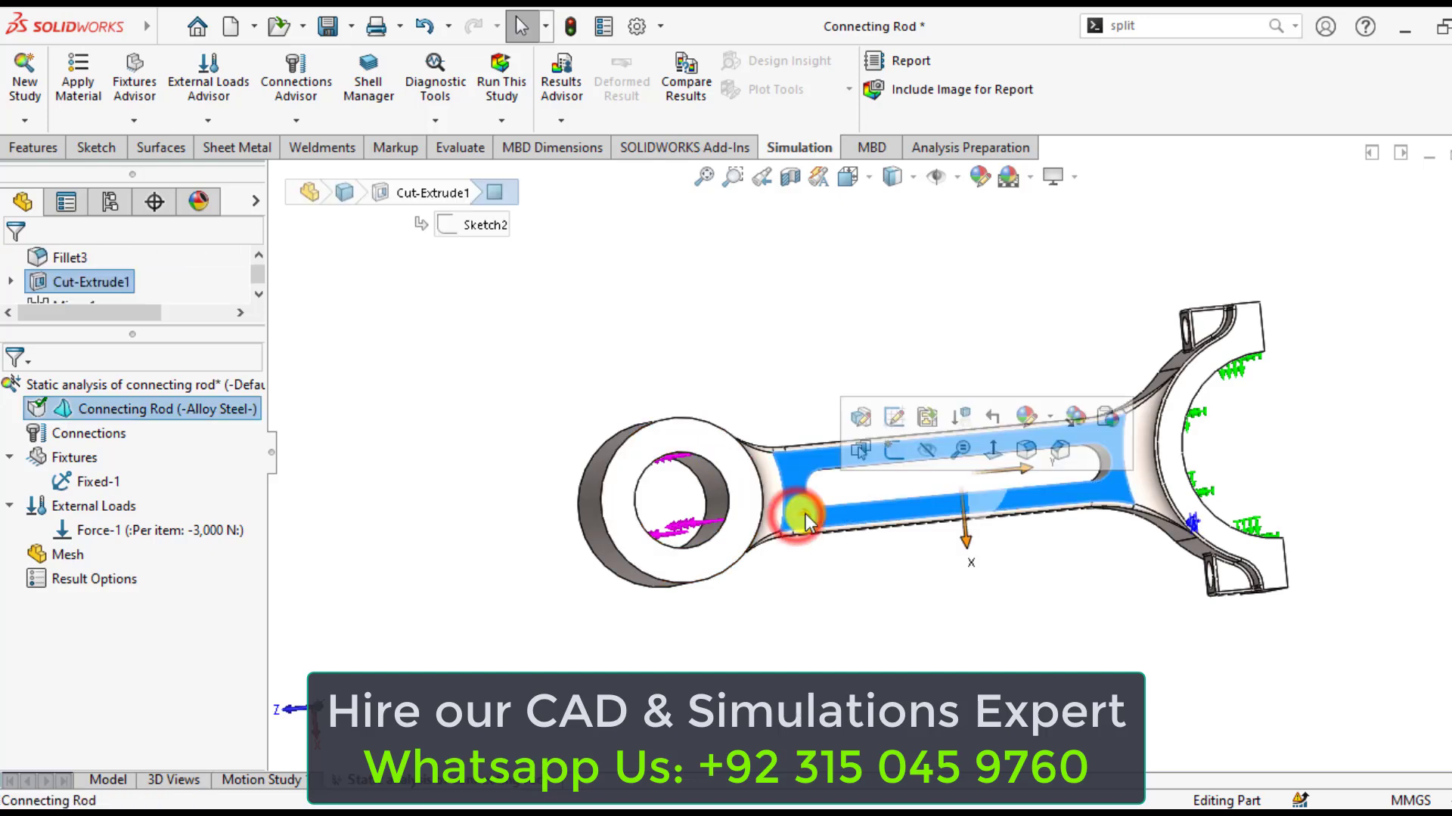
{"action": "left_click", "coordinate": [995, 452]}
{"action": "left_click", "coordinate": [804, 472]}
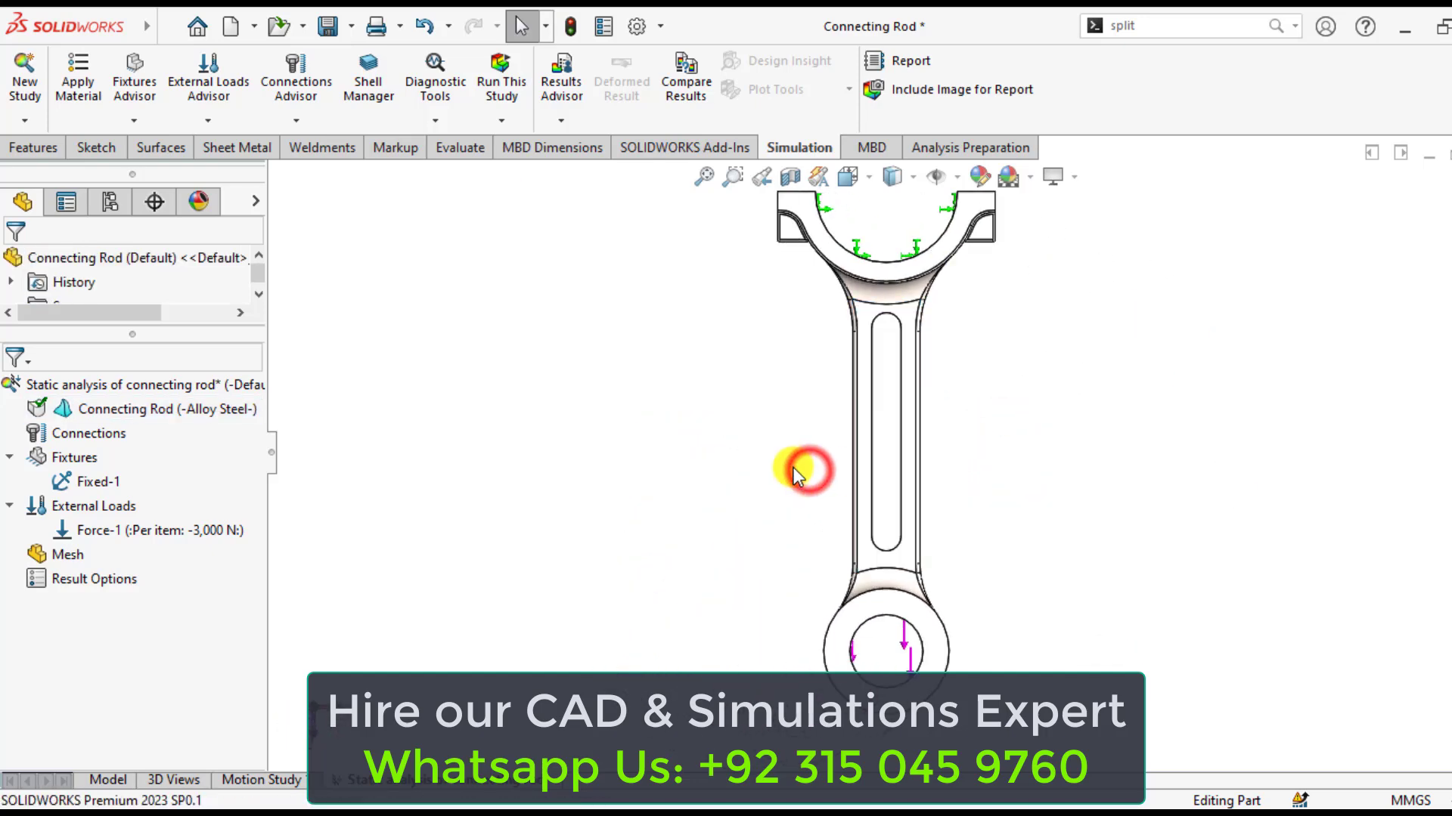
{"action": "middle_click_drag", "start_coordinate": [800, 470], "coordinate": [761, 615]}
{"action": "scroll", "coordinate": [787, 491], "scroll_direction": "down", "scroll_amount": 2}
{"action": "scroll", "coordinate": [696, 412], "scroll_direction": "up", "scroll_amount": 2}
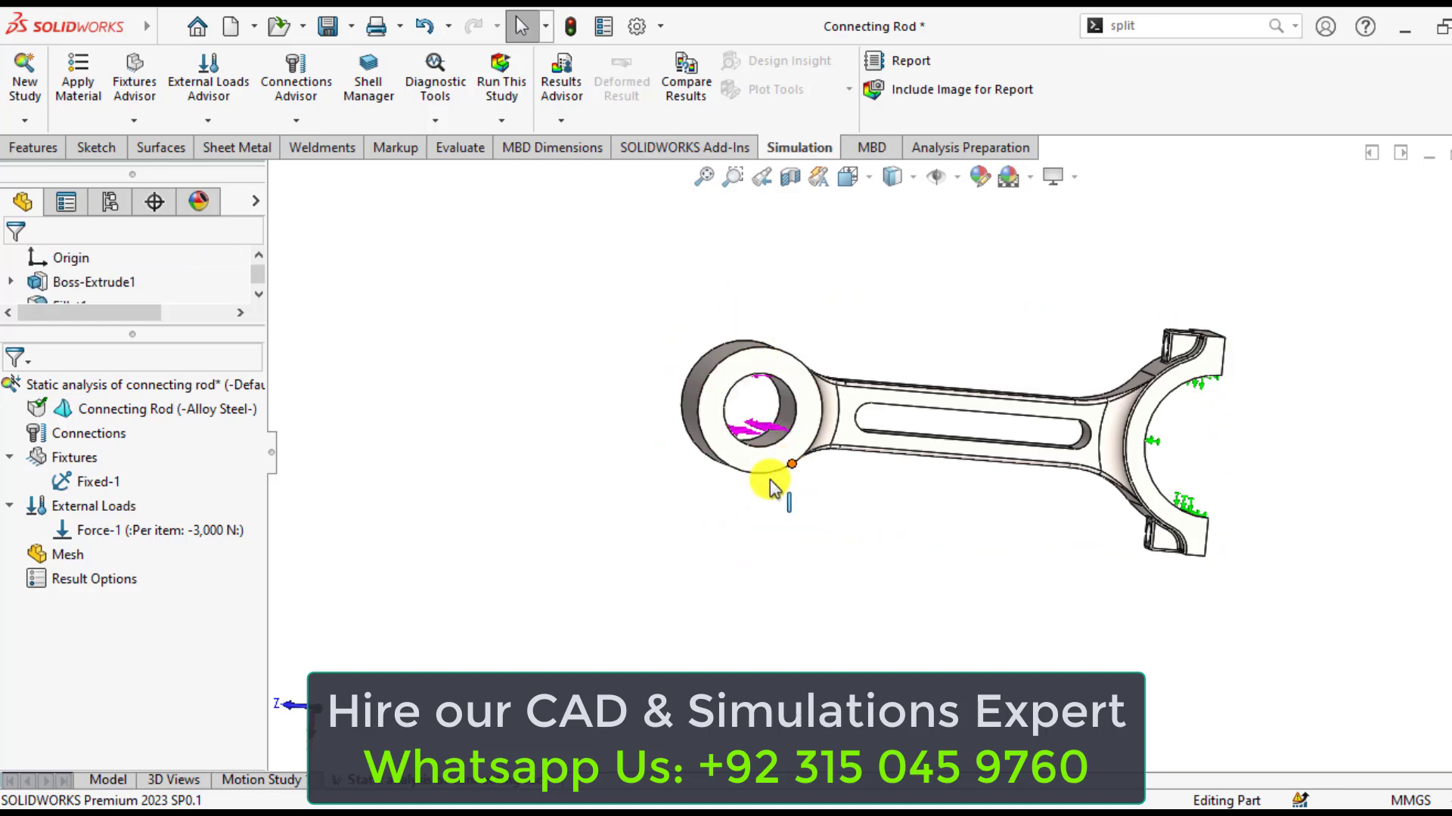
- Start a second force on the small-end bore's inner face, directed by the Top Plane
{"action": "right_click", "coordinate": [104, 514]}
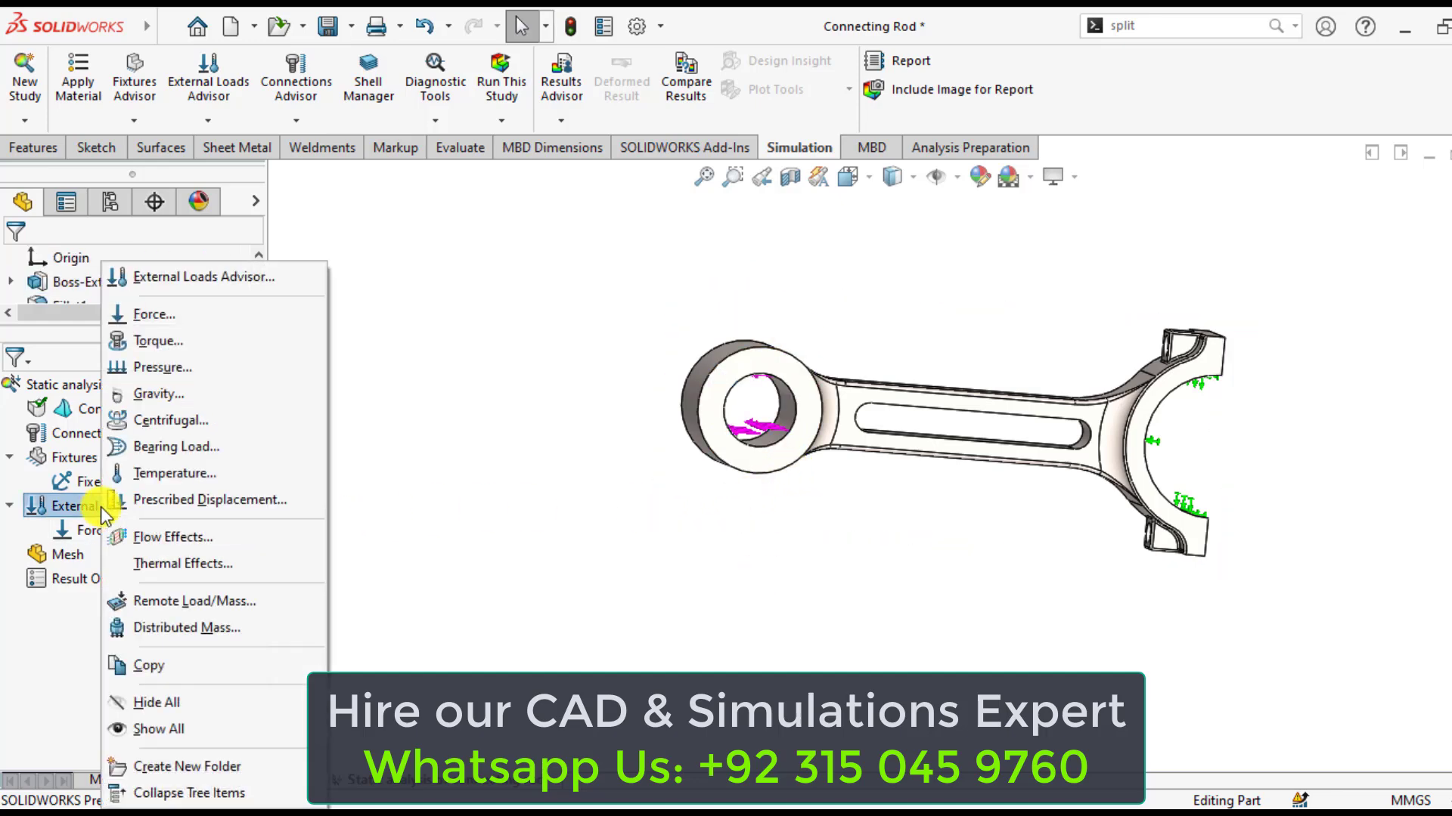
{"action": "left_click", "coordinate": [157, 316]}
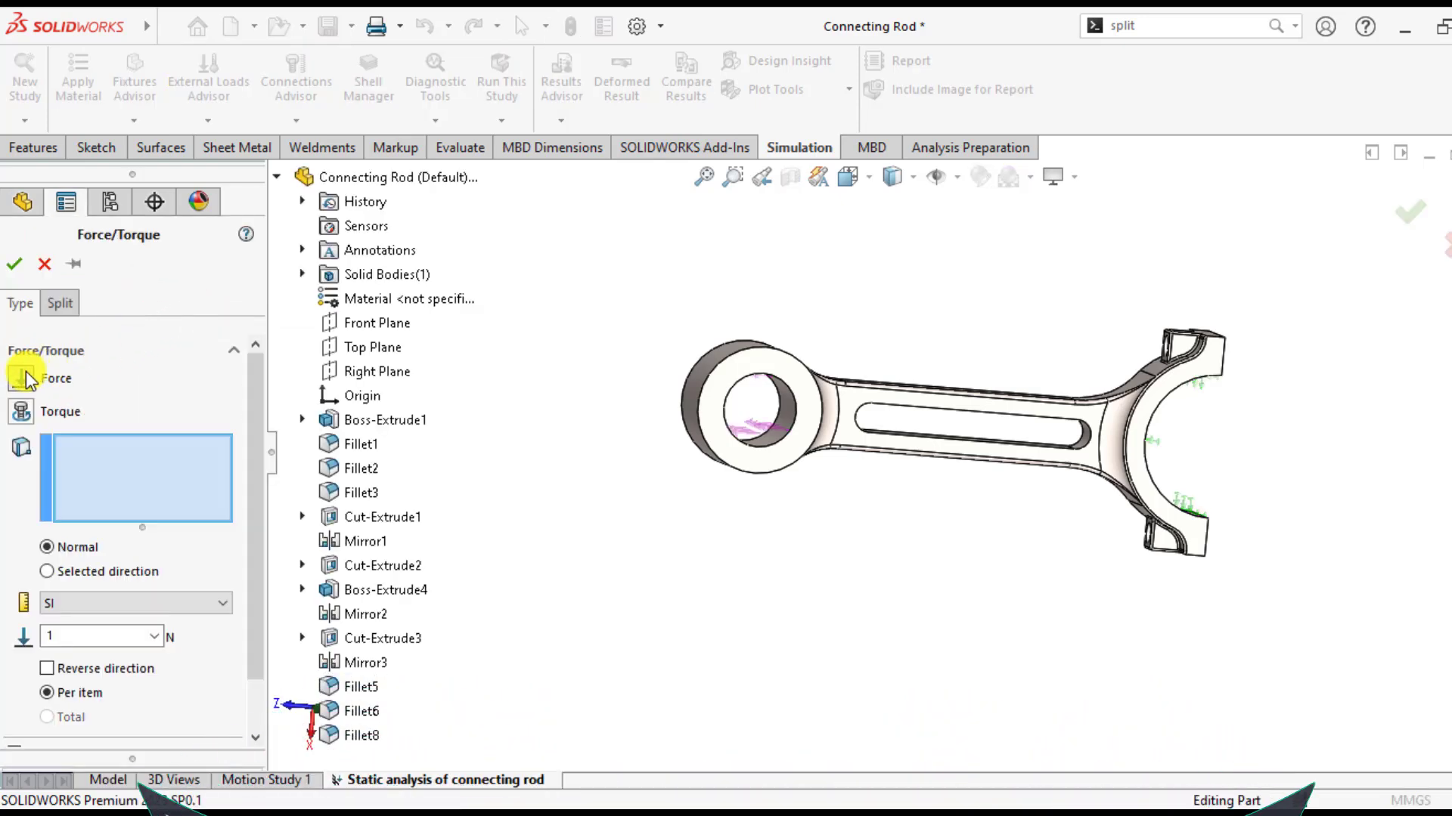
{"action": "scroll", "coordinate": [740, 419], "scroll_direction": "down", "scroll_amount": 2}
{"action": "scroll", "coordinate": [835, 419], "scroll_direction": "down", "scroll_amount": 4}
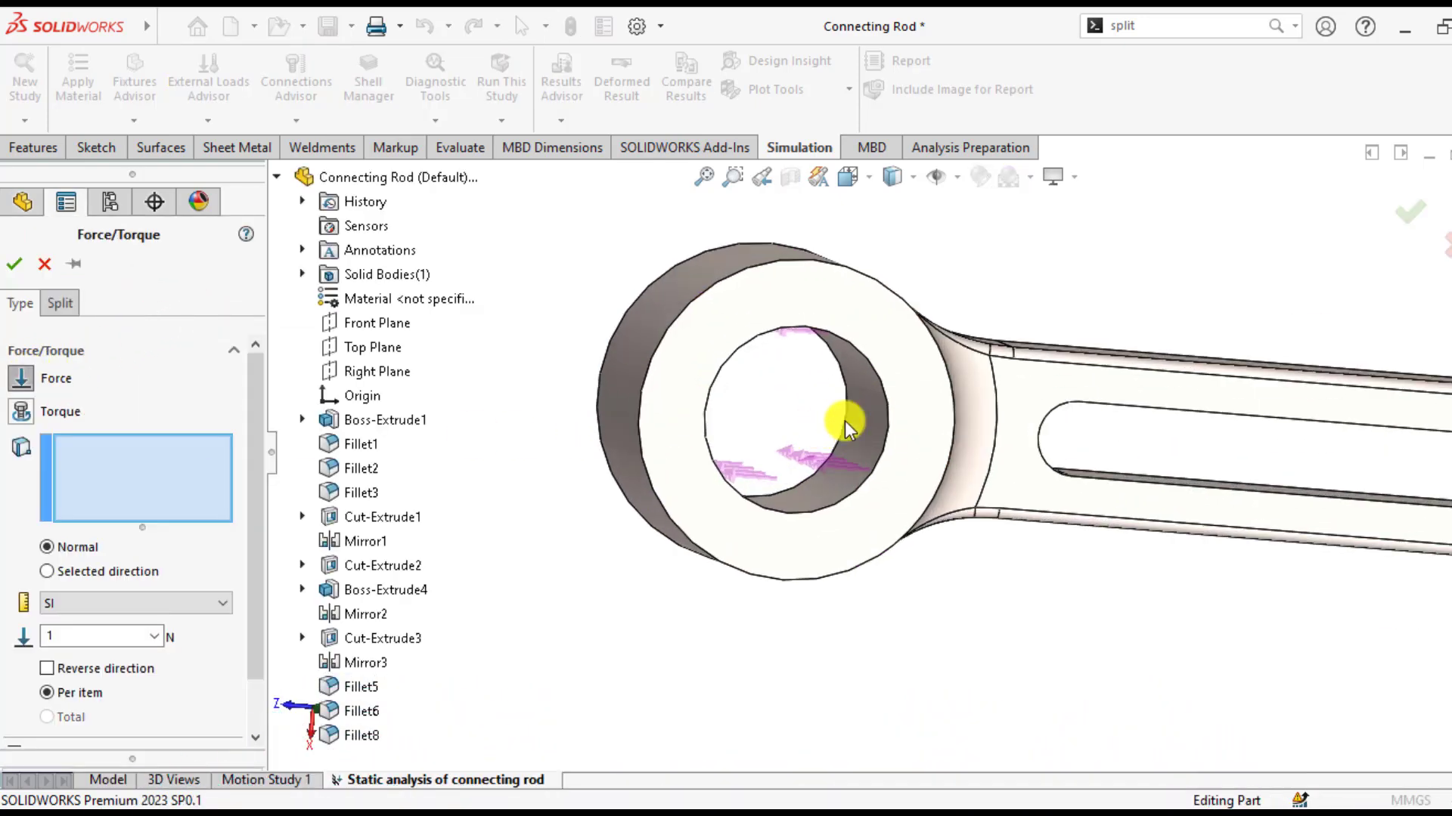
{"action": "left_click", "coordinate": [865, 417]}
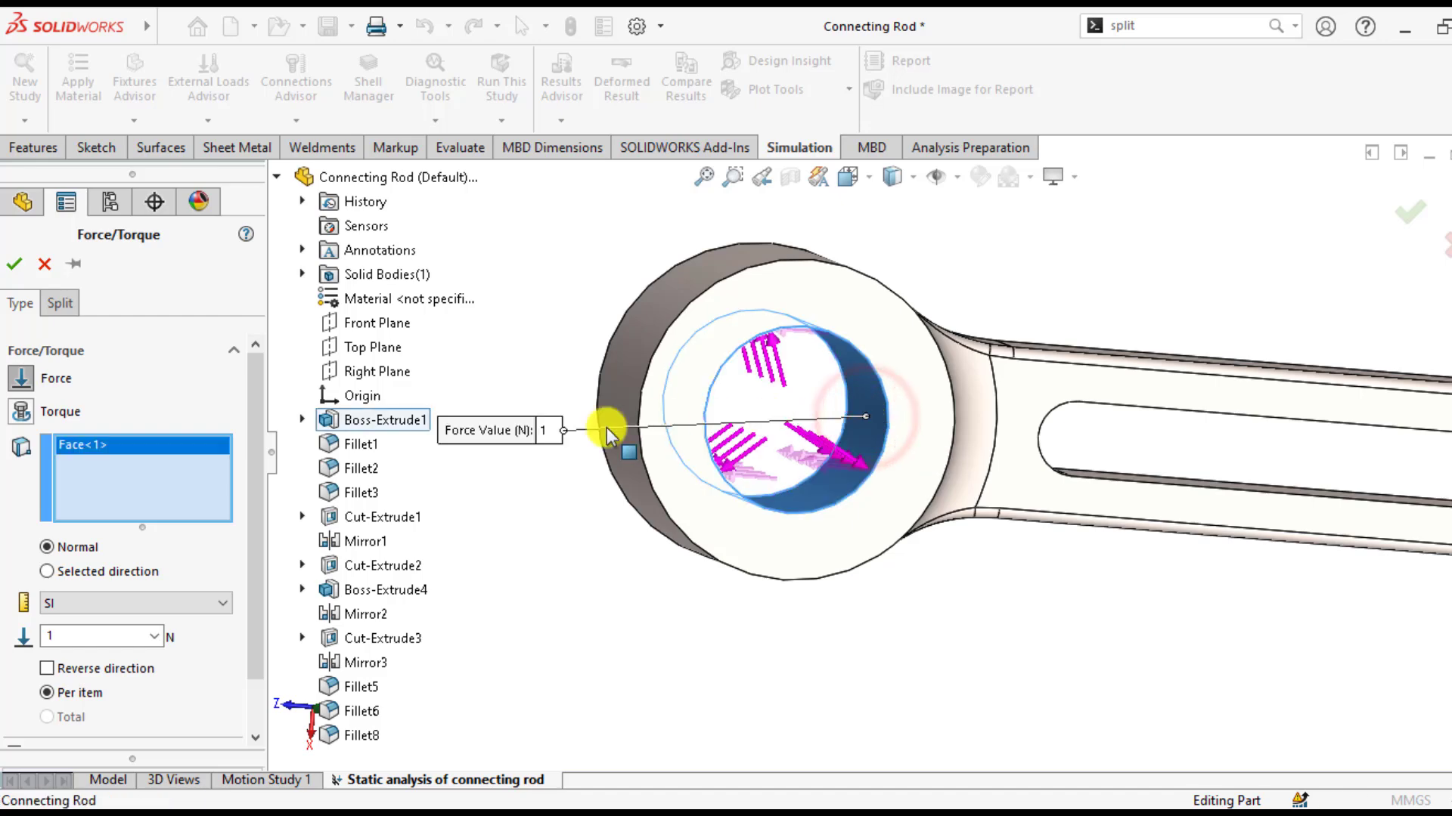
{"action": "left_click", "coordinate": [46, 573]}
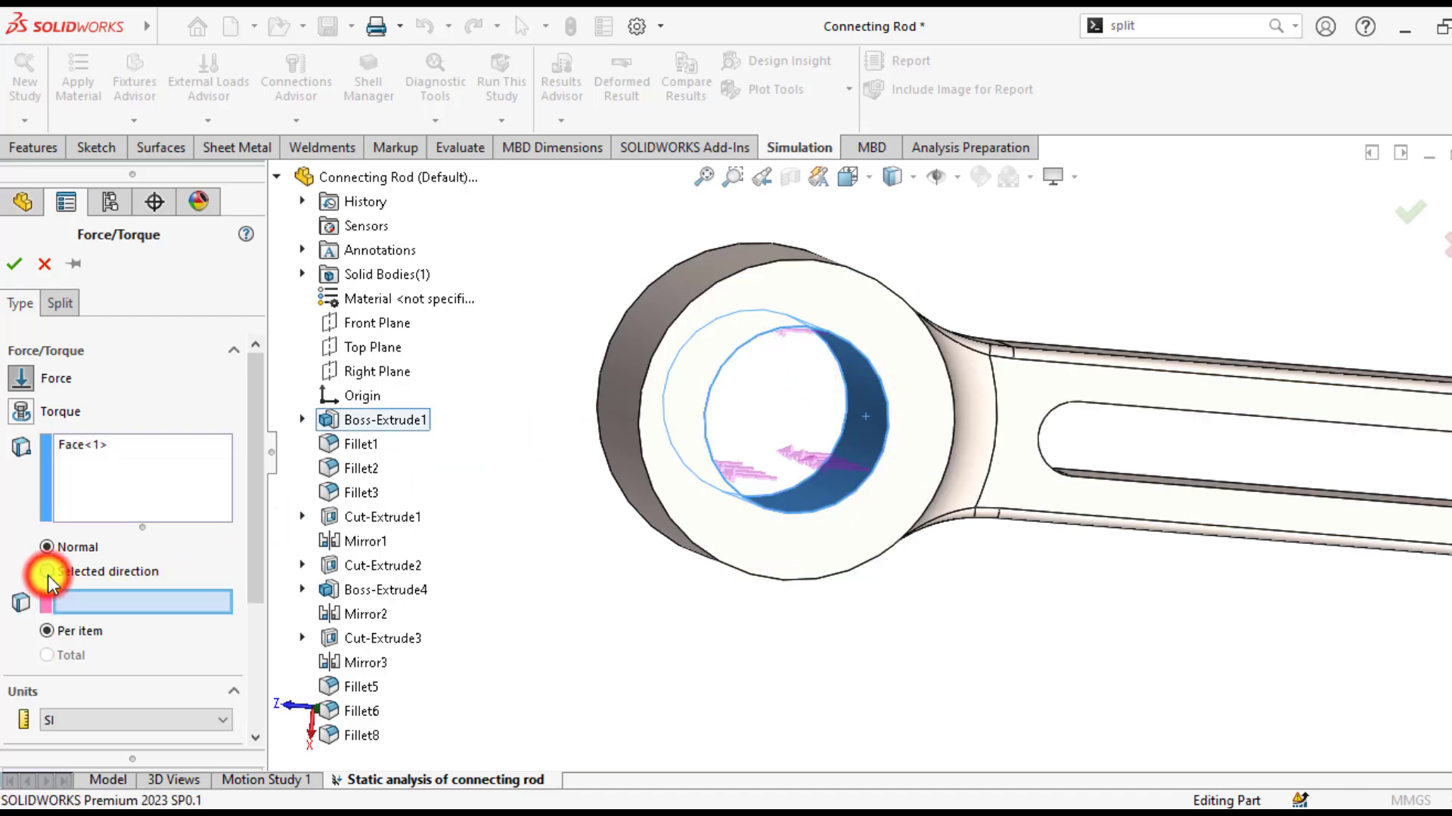
{"action": "left_click", "coordinate": [354, 348]}
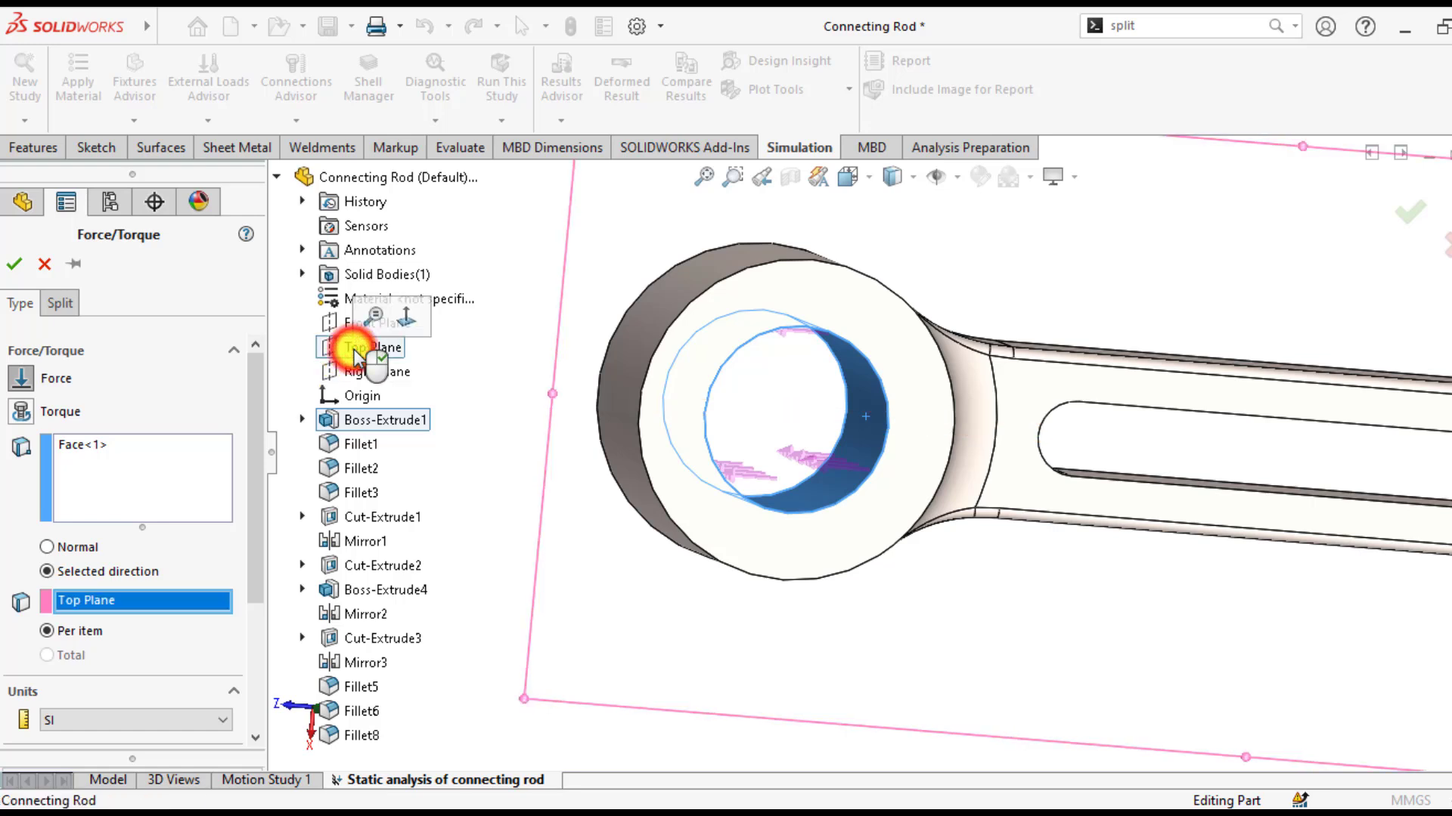
{"action": "left_click_drag", "start_coordinate": [249, 541], "coordinate": [257, 647]}
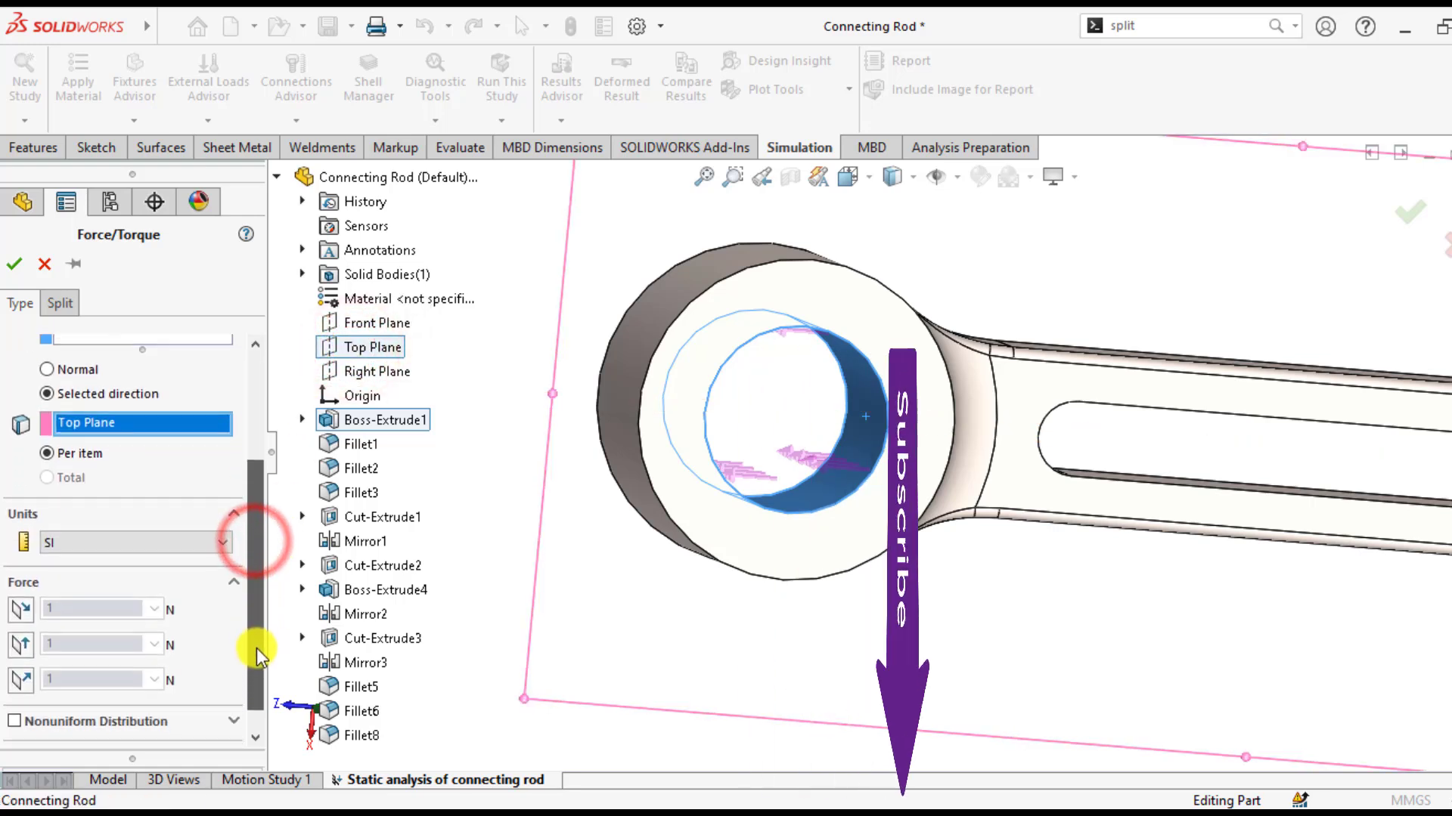
- Enter 1800 N along plane direction 1 and confirm it as Force-2
{"action": "left_click", "coordinate": [18, 609]}
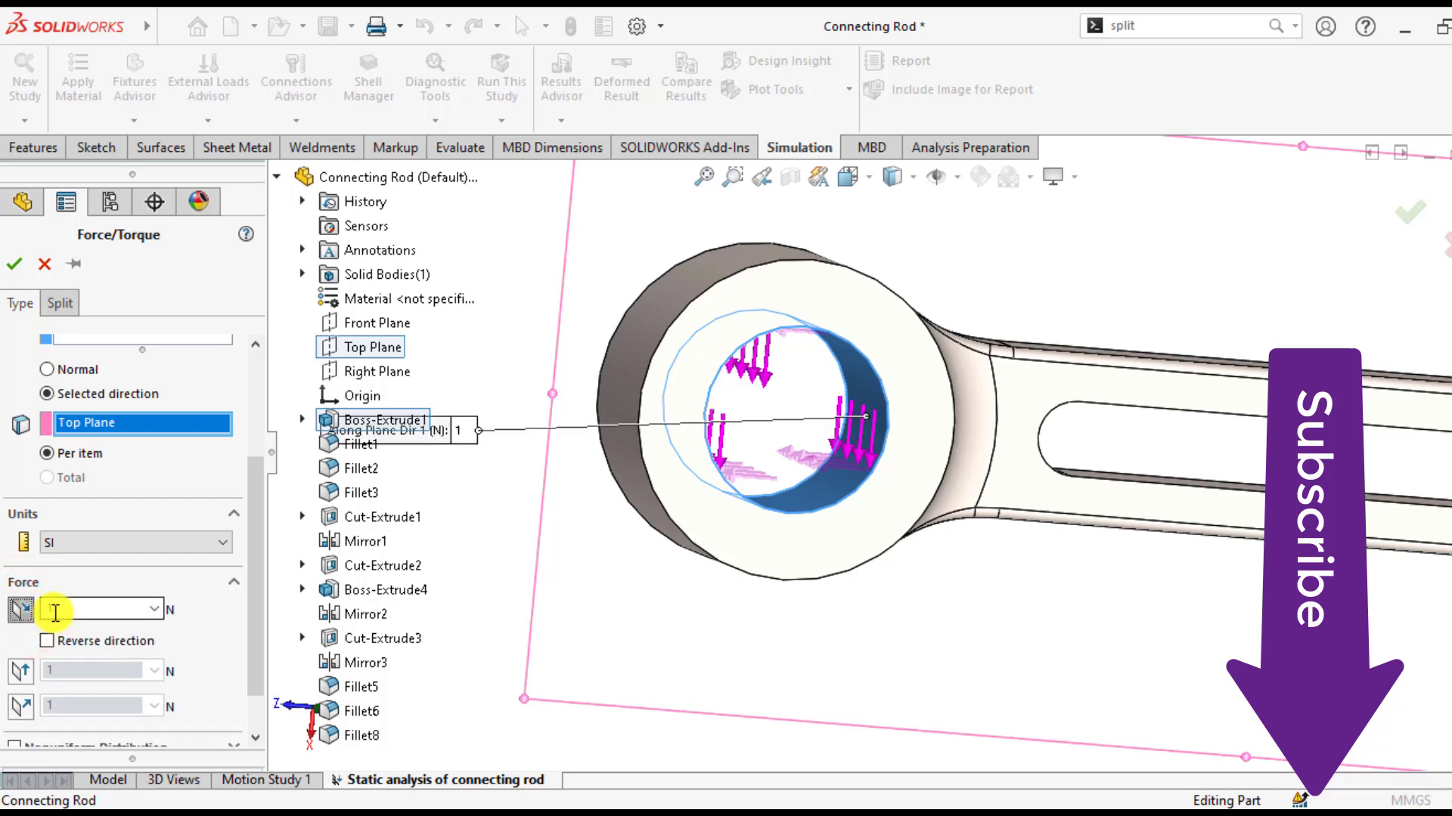
{"action": "double_click", "coordinate": [55, 611]}
{"action": "type", "text": "1800"}
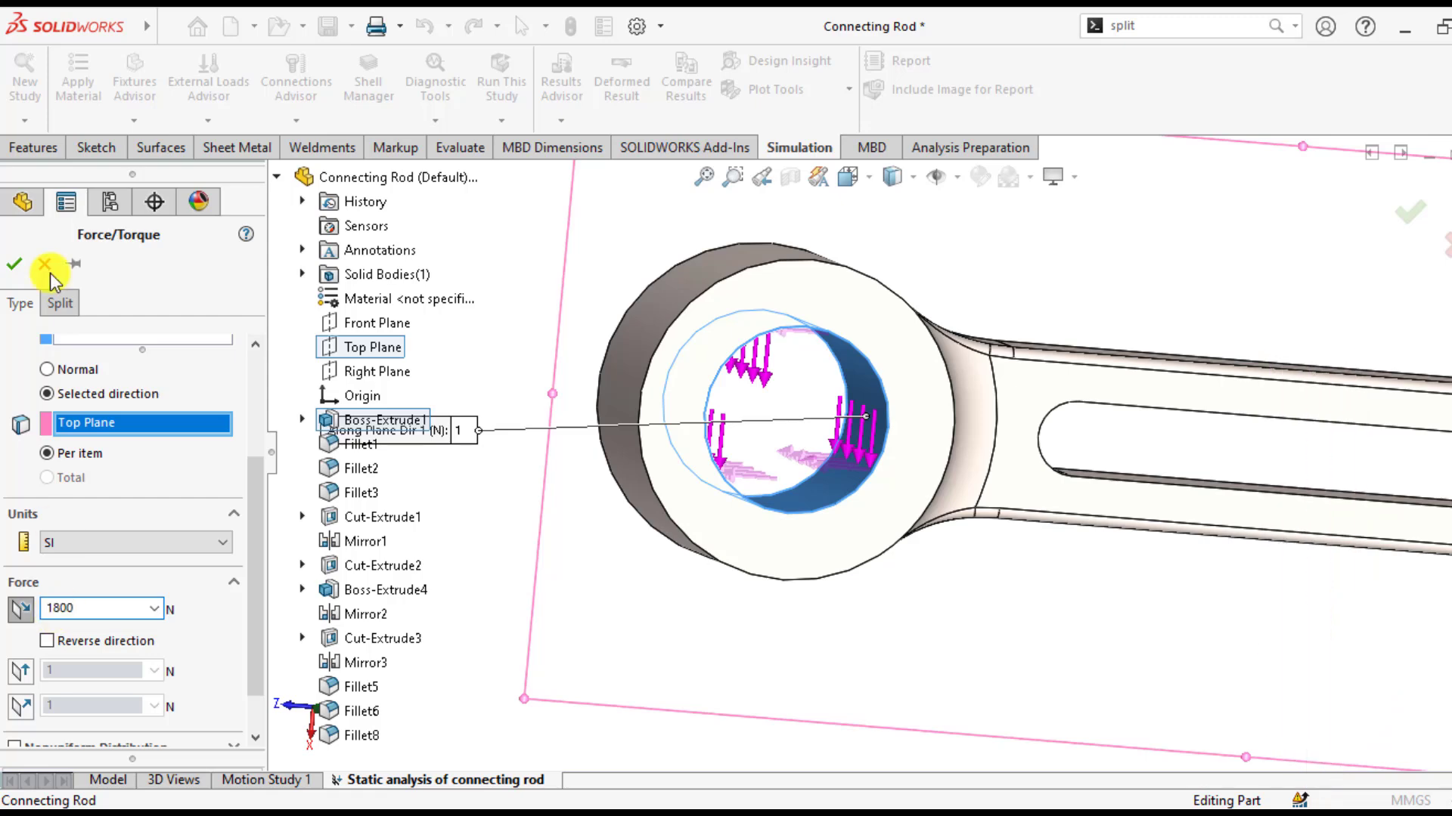
{"action": "left_click", "coordinate": [13, 273]}
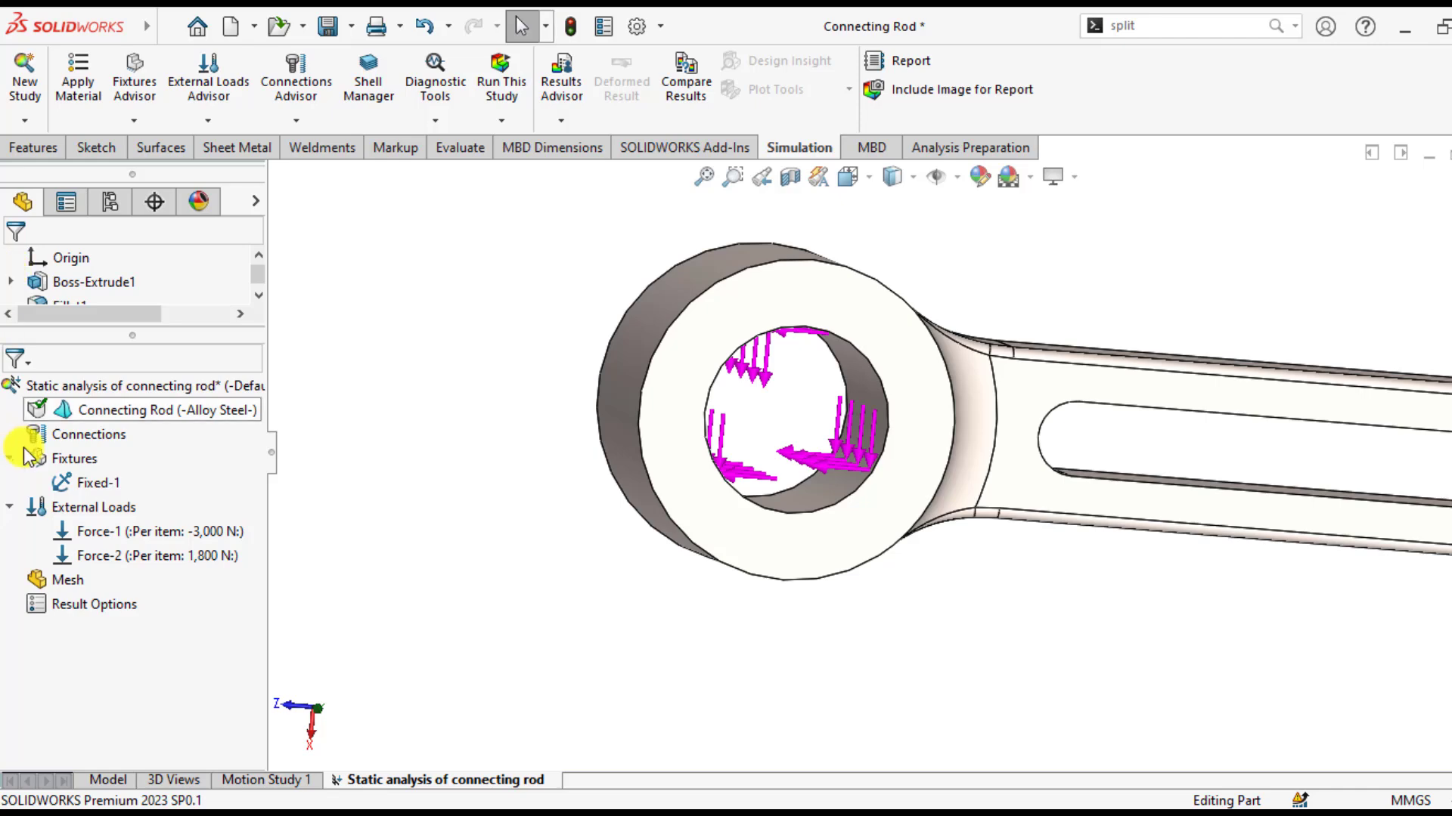
- Reopen Force-2's definition for editing
{"action": "left_click", "coordinate": [143, 555]}
{"action": "right_click", "coordinate": [144, 555]}
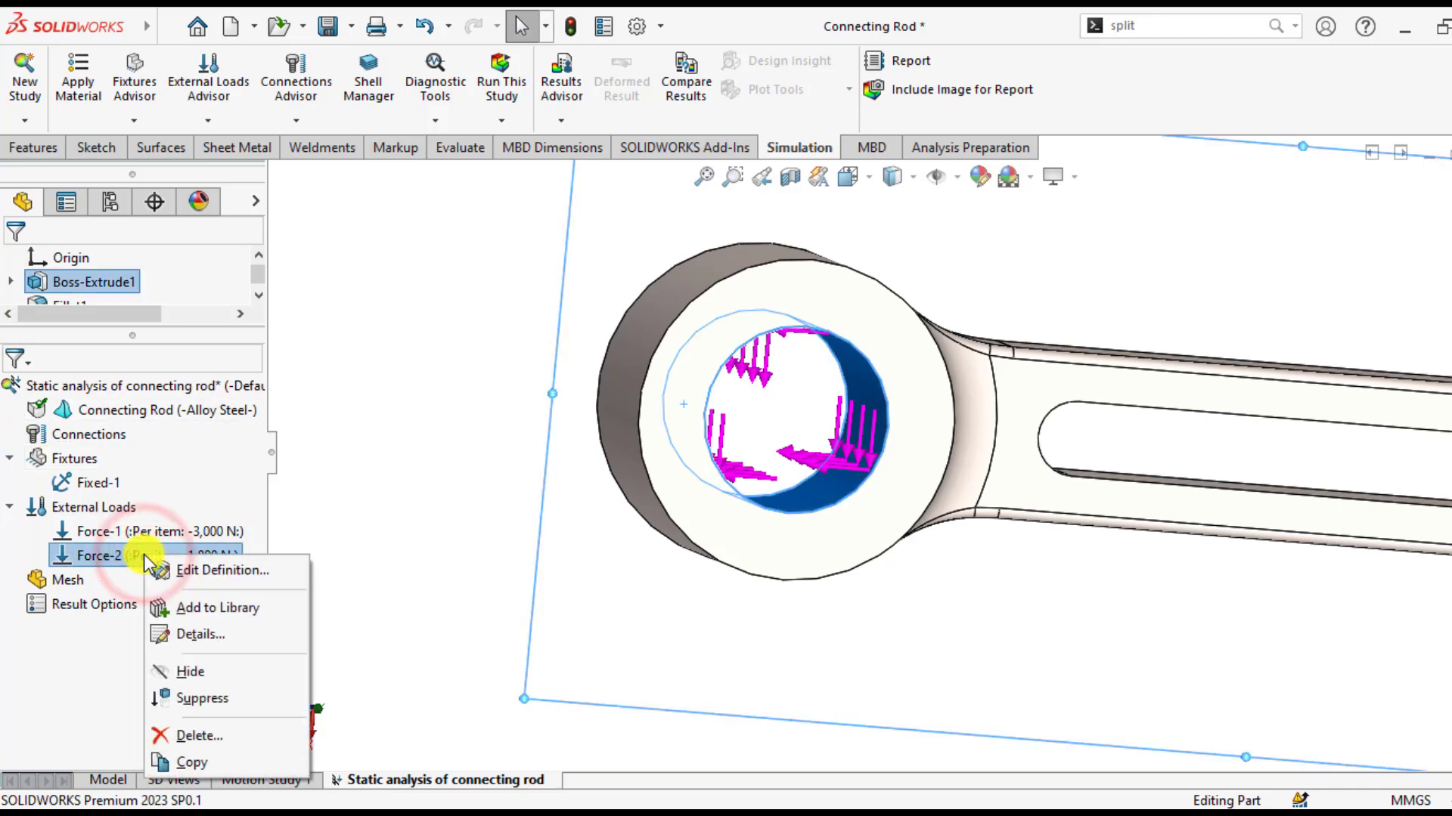
{"action": "left_click", "coordinate": [185, 570]}
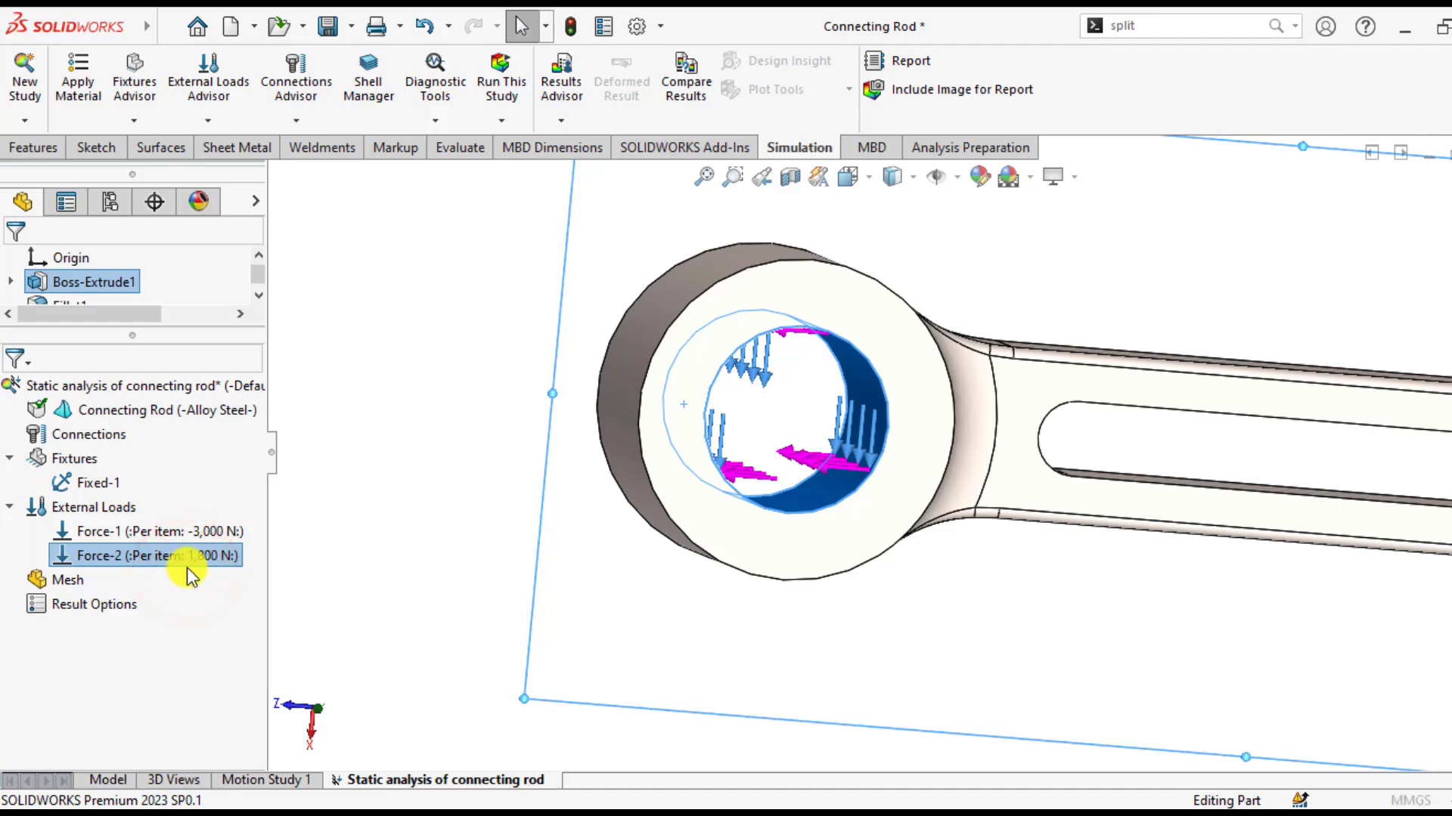
- Draw Force-2's arrows in green at symbol size 150 and confirm the edit
{"action": "scroll", "coordinate": [253, 575], "scroll_direction": "down", "scroll_amount": 5}
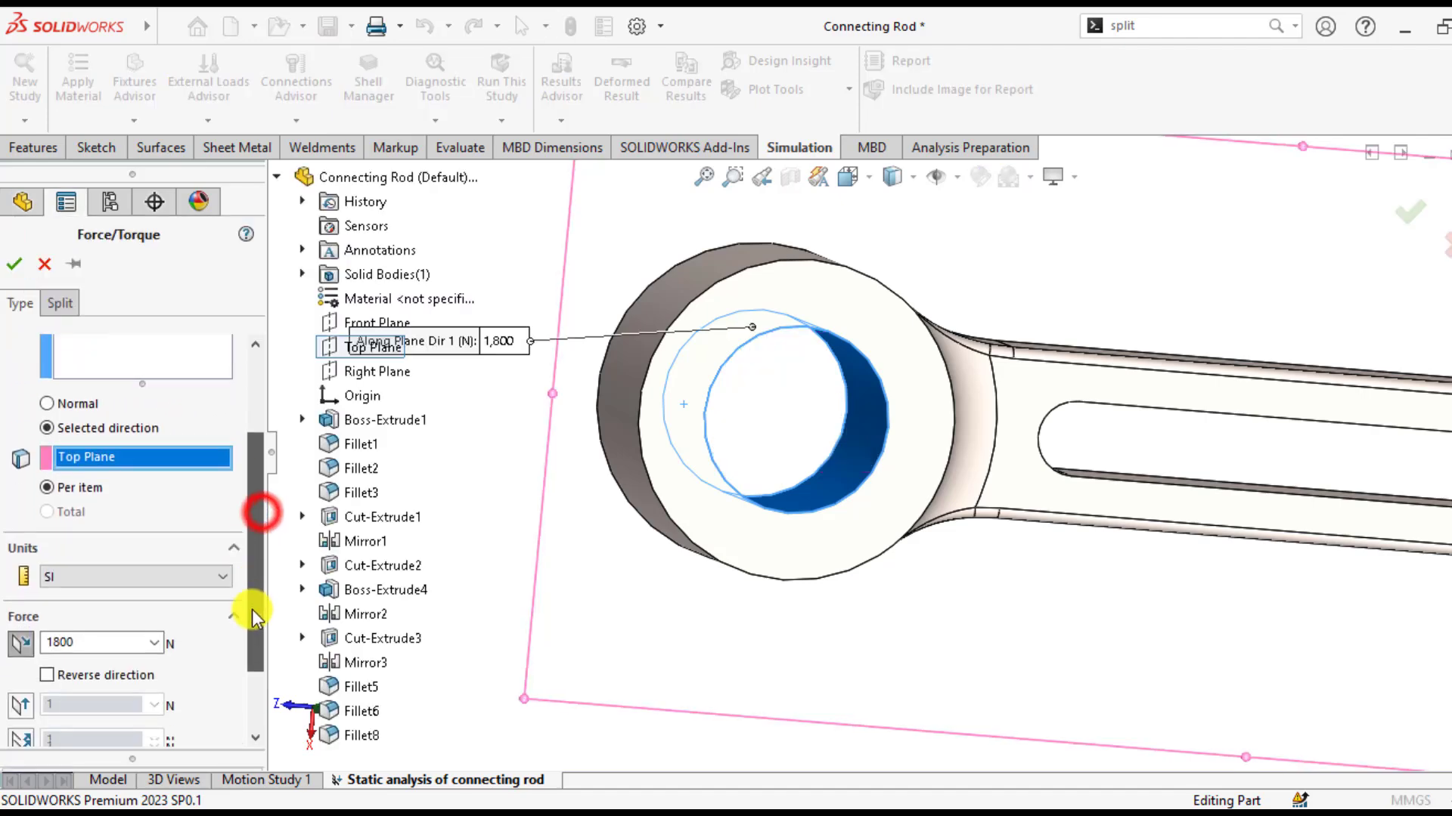
{"action": "left_click", "coordinate": [42, 733]}
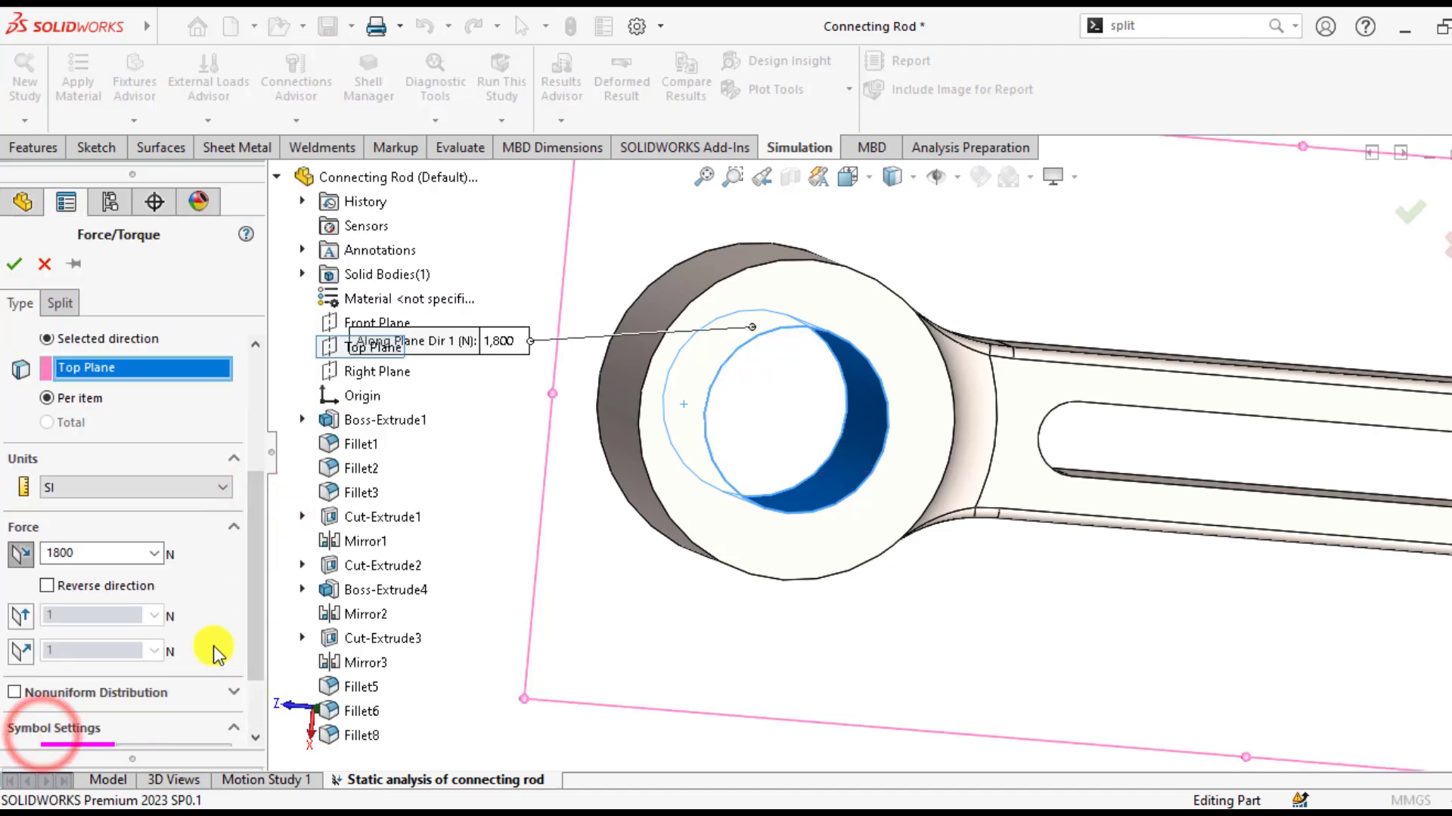
{"action": "left_click", "coordinate": [252, 624]}
{"action": "left_click", "coordinate": [163, 663]}
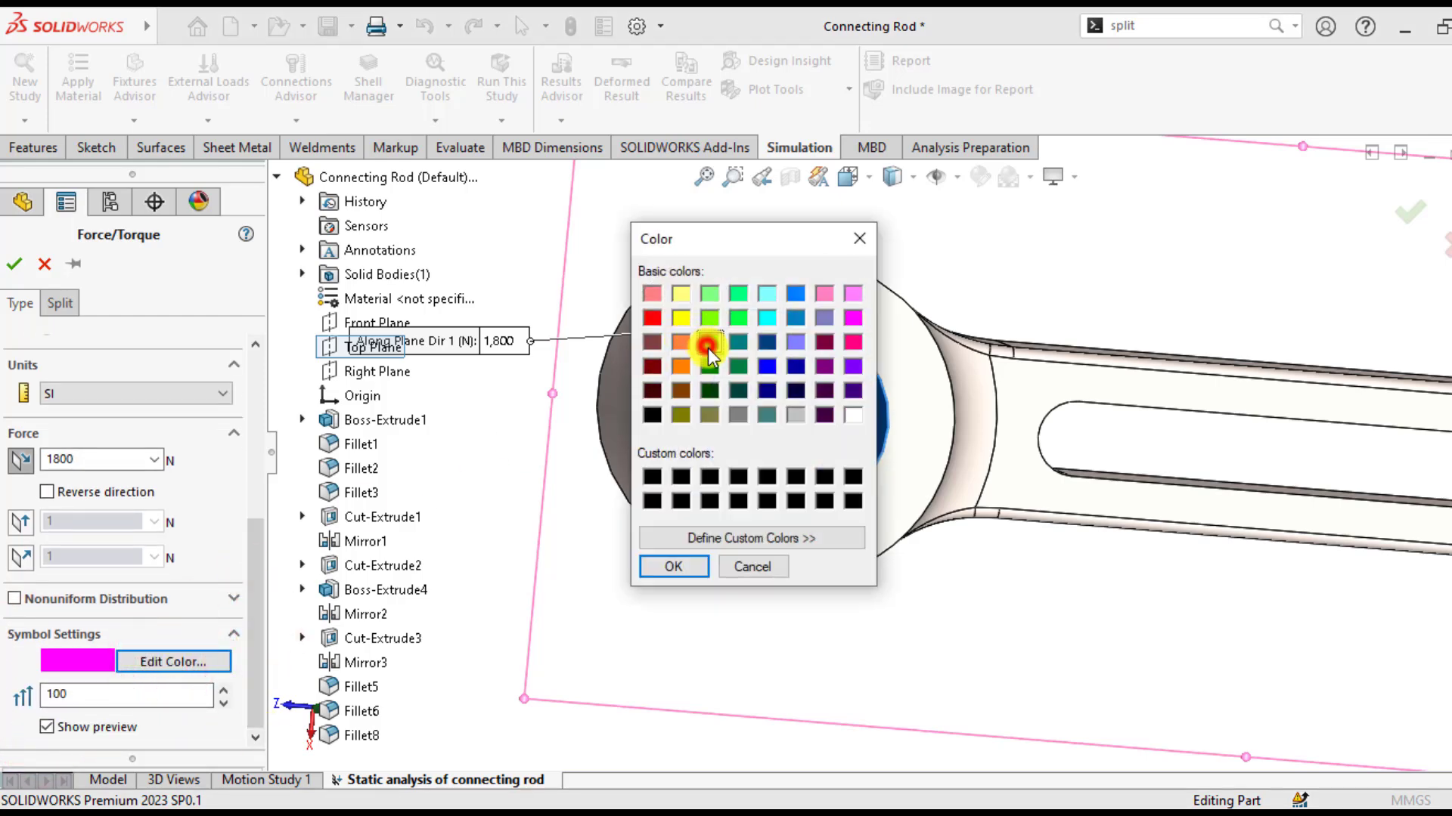
{"action": "left_click", "coordinate": [673, 566]}
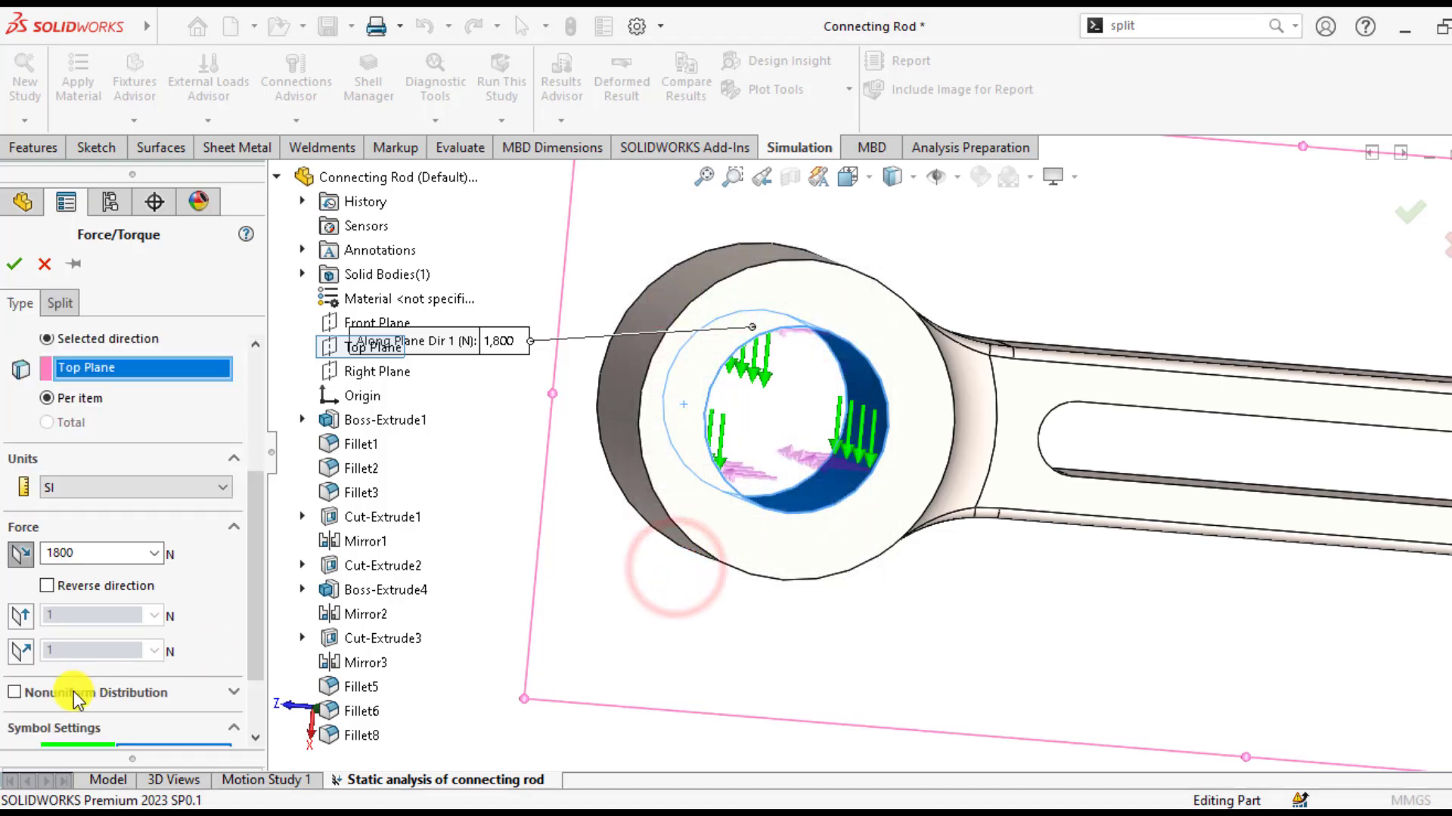
{"action": "scroll", "coordinate": [261, 578], "scroll_direction": "down", "scroll_amount": 3}
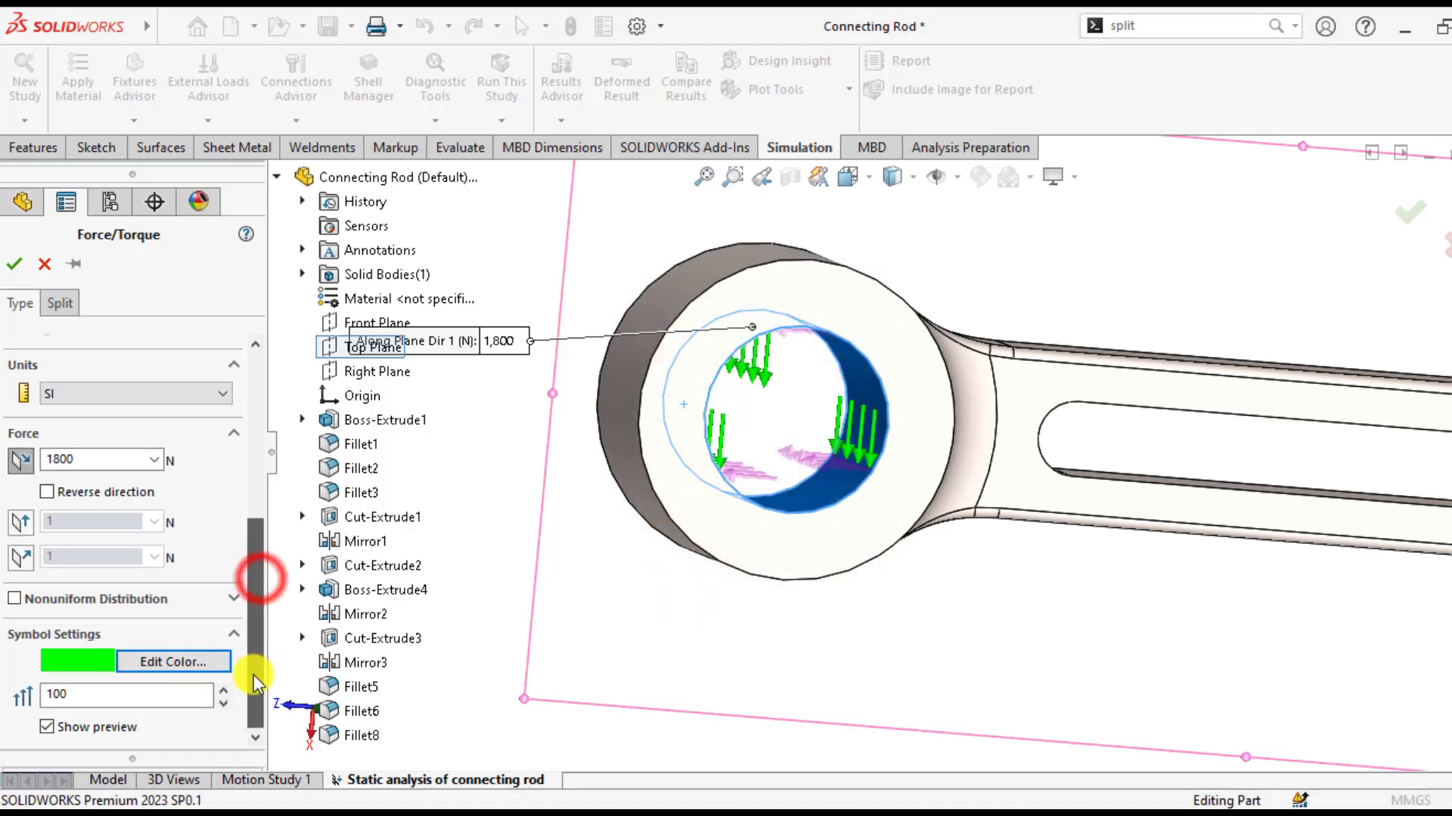
{"action": "left_click", "coordinate": [106, 699]}
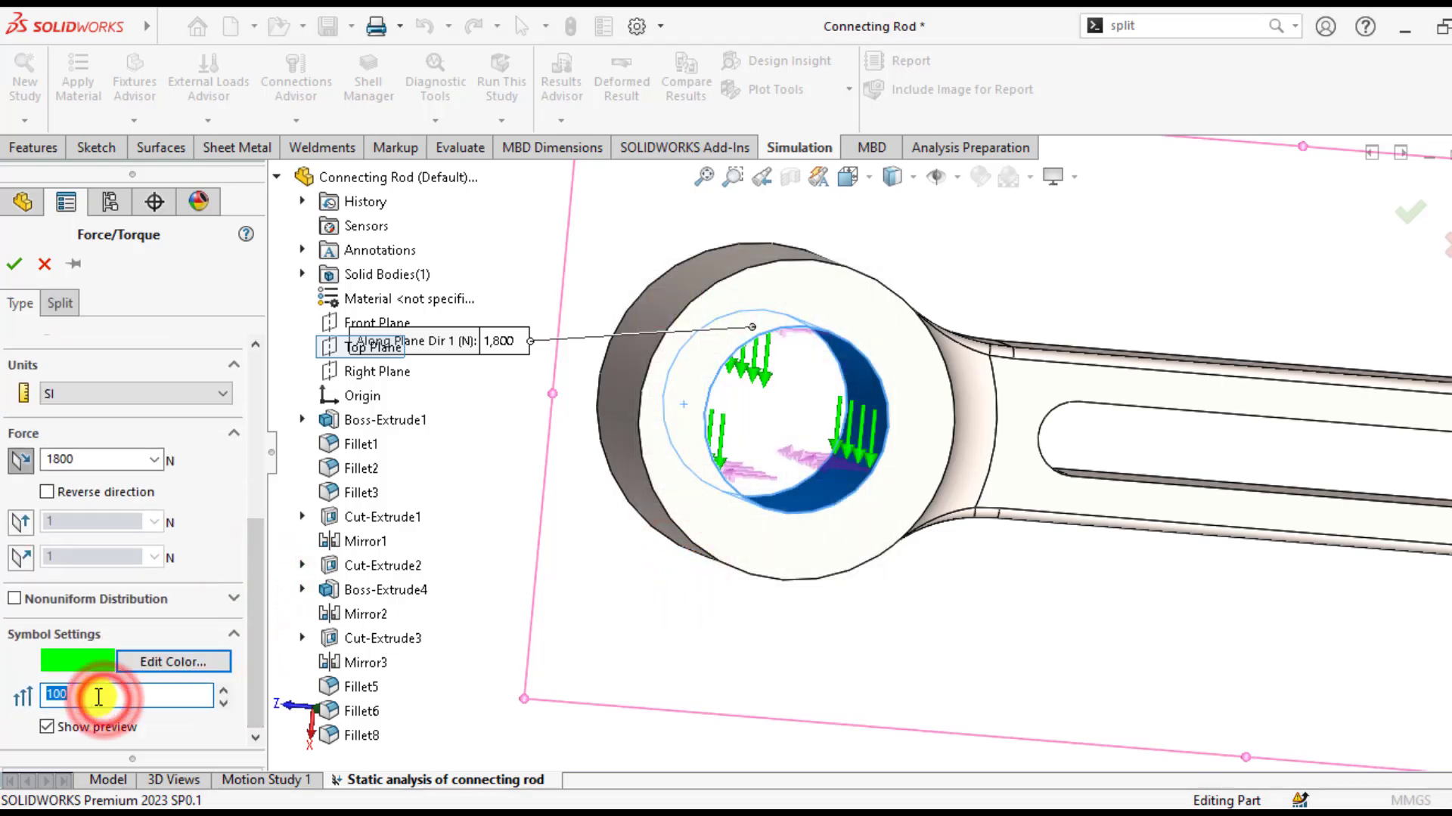
{"action": "type", "text": "15"}
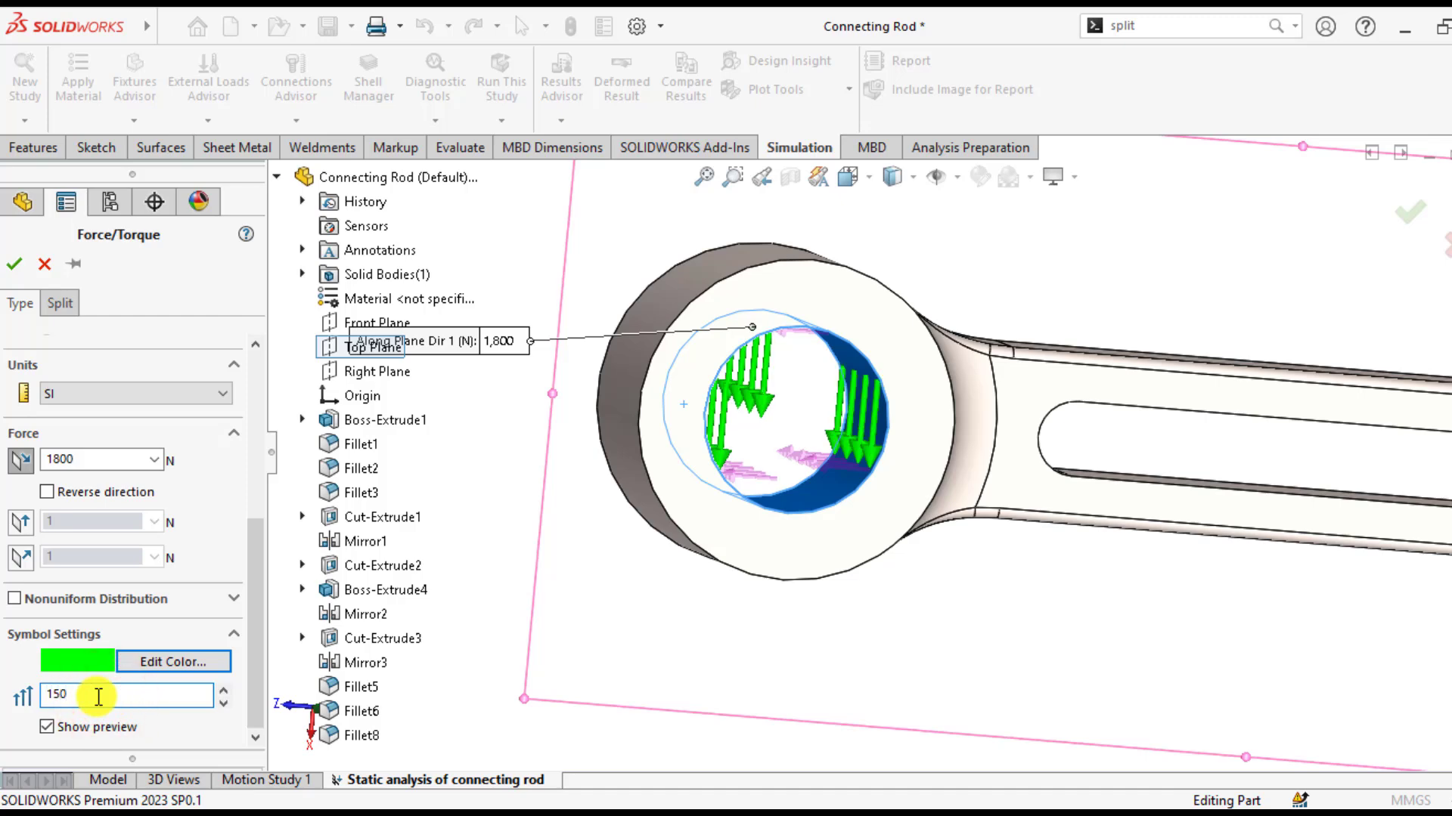
{"action": "left_click", "coordinate": [14, 264]}
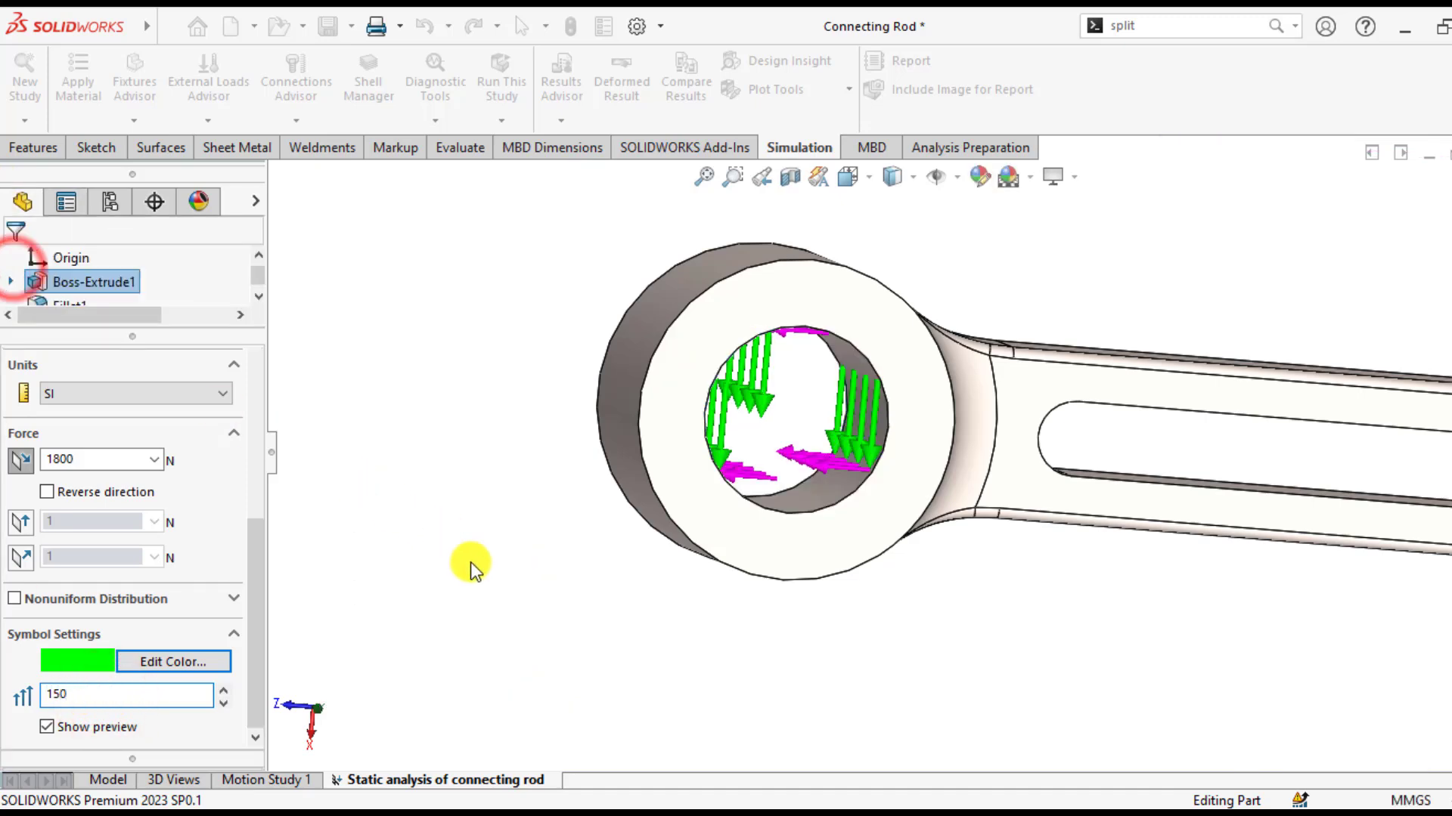
{"action": "left_click", "coordinate": [470, 576]}
- Scroll the study tree to review the defined material, fixture and loads
{"action": "scroll", "coordinate": [998, 410], "scroll_direction": "up", "scroll_amount": 2}
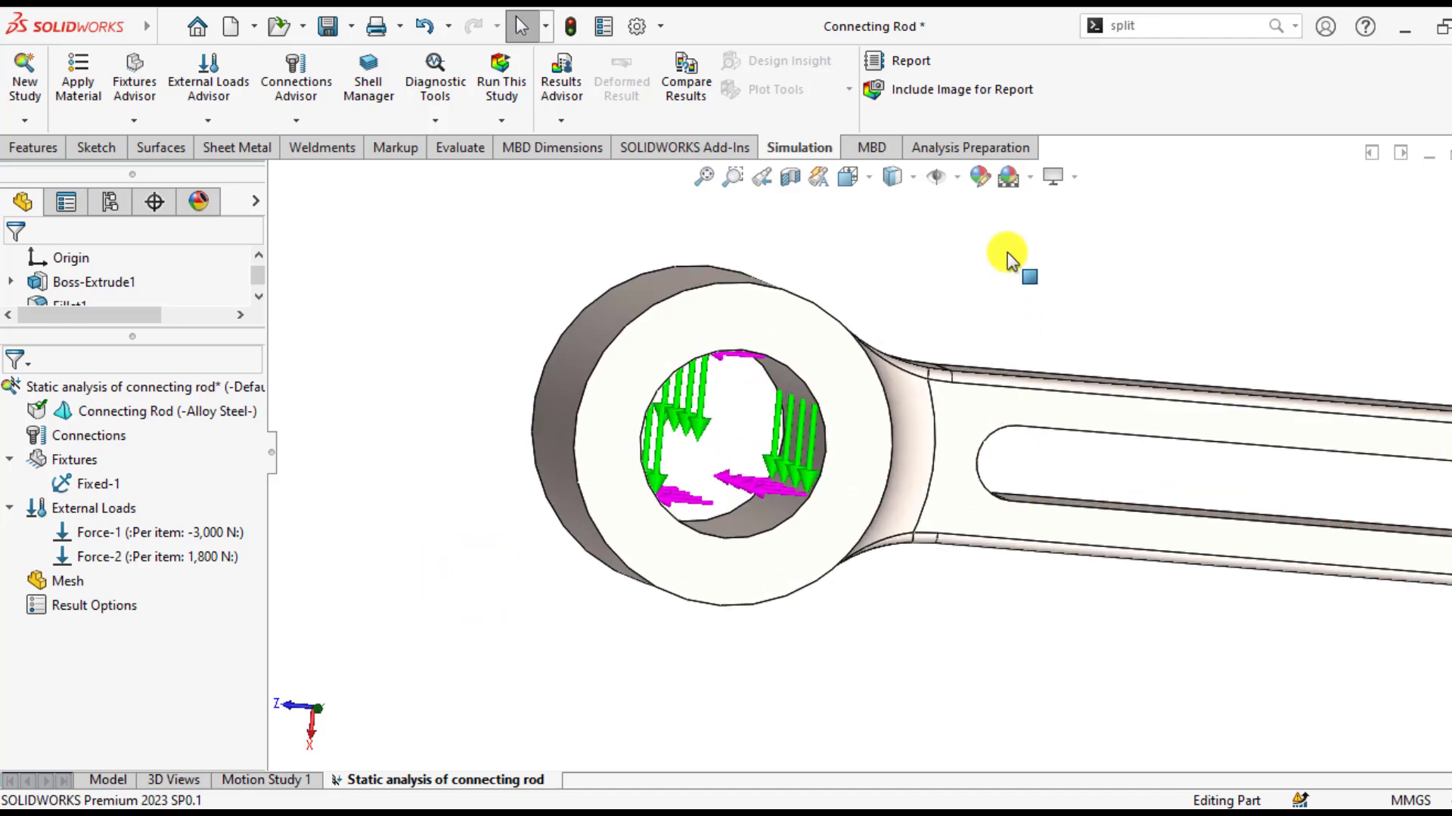
{"action": "scroll", "coordinate": [718, 374], "scroll_direction": "down", "scroll_amount": 2}
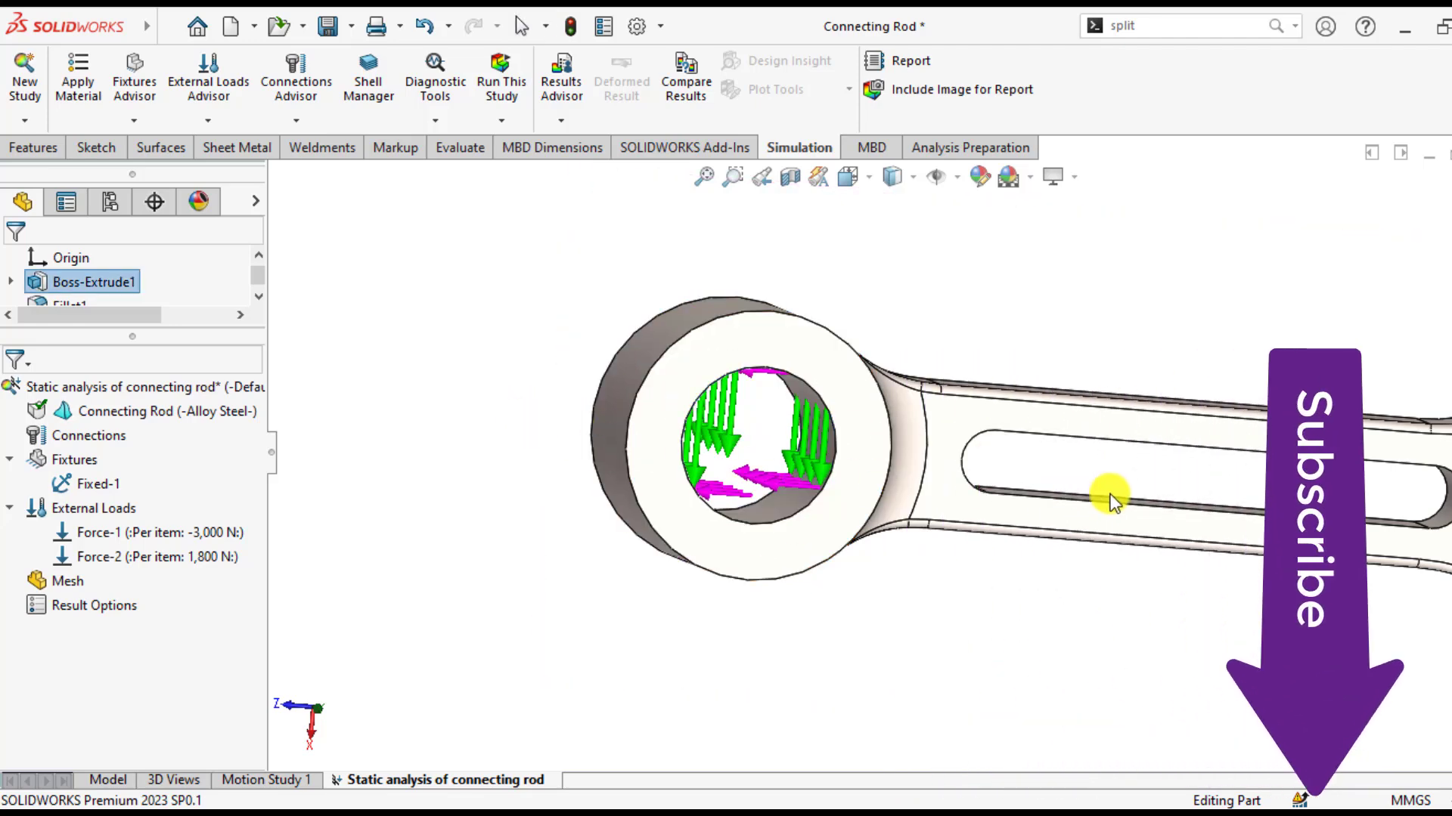
- Define a new force on the hole's inner face along the Top Plane's second direction
{"action": "right_click", "coordinate": [71, 508]}
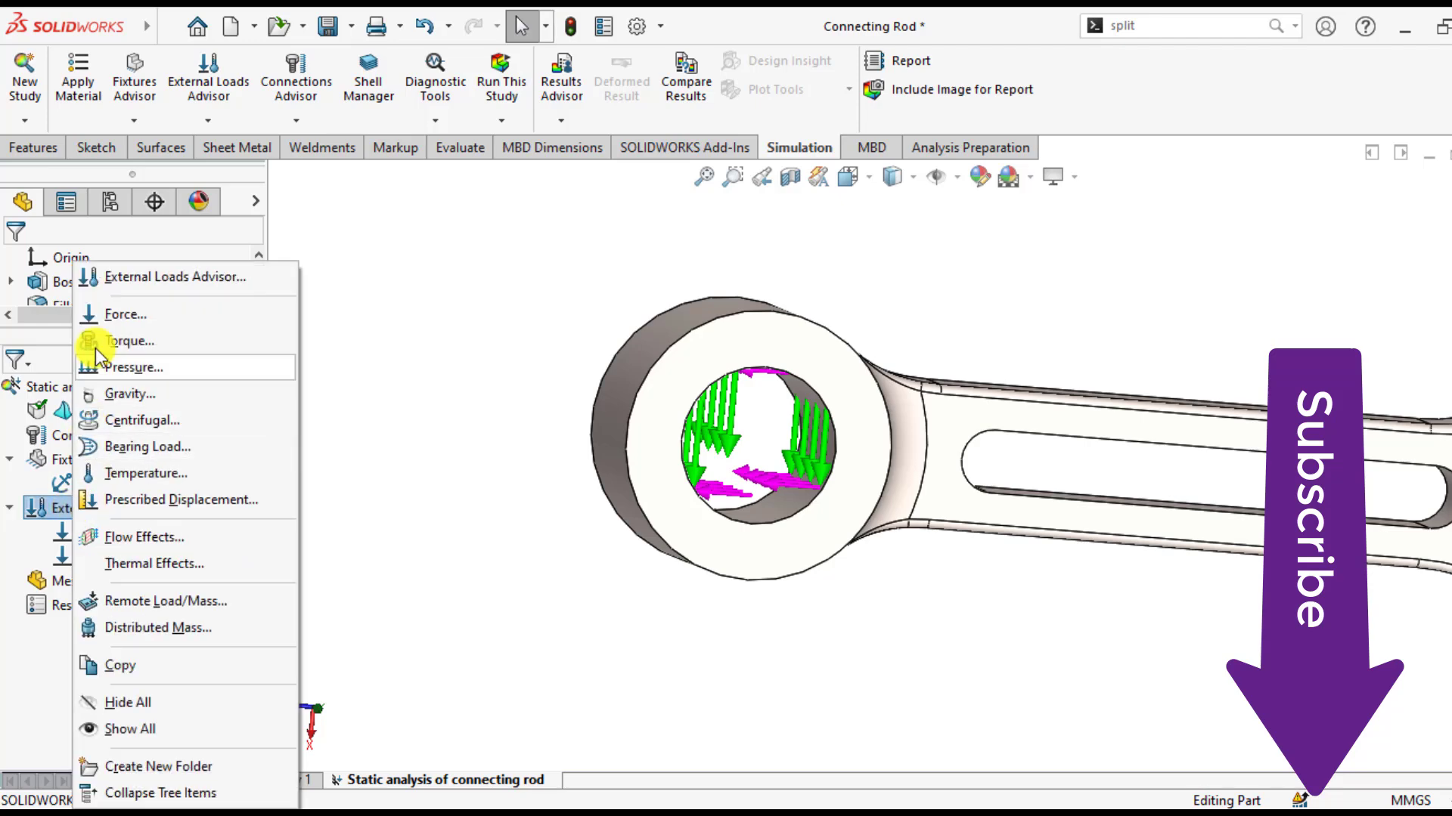
{"action": "left_click", "coordinate": [106, 314]}
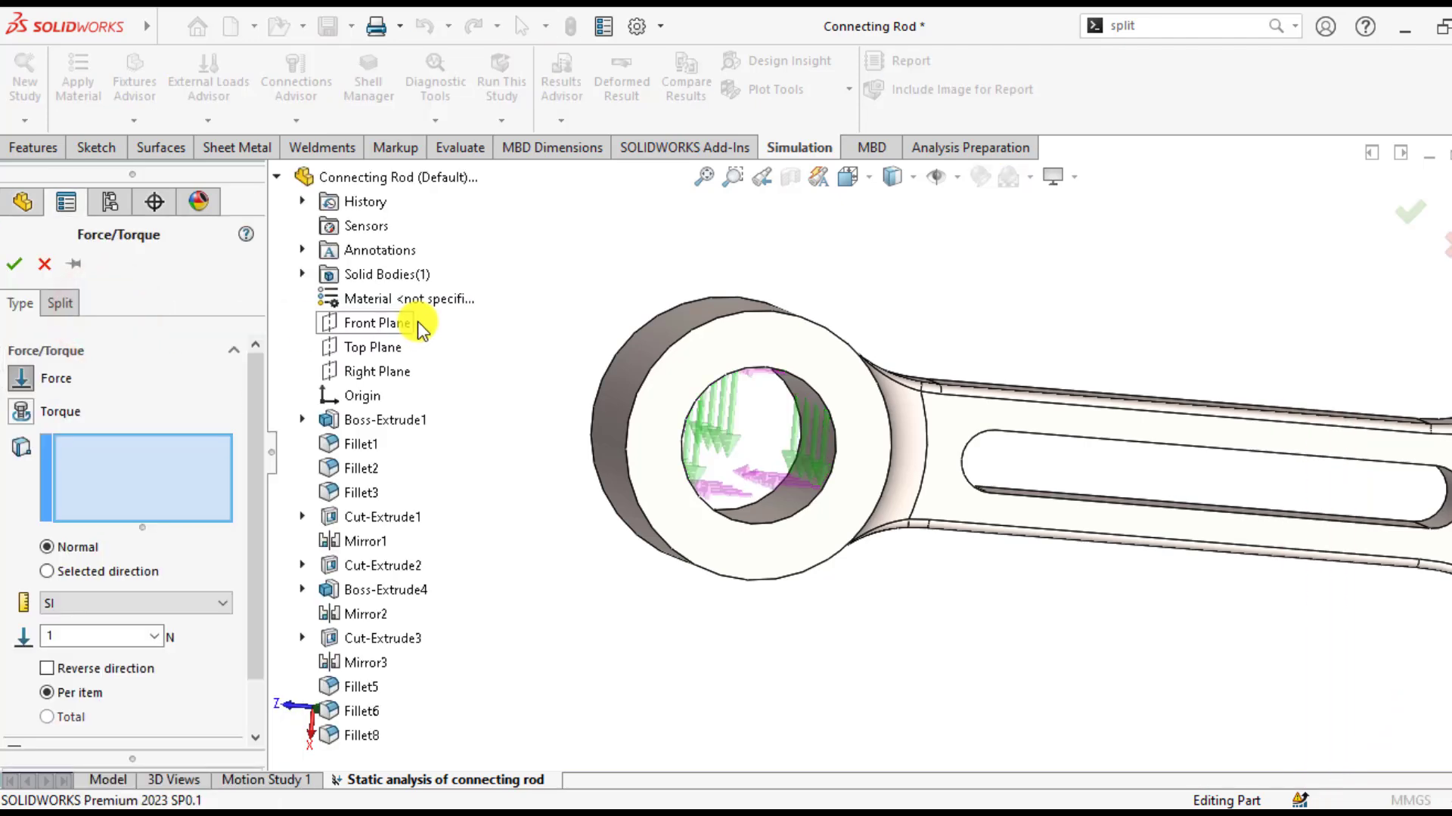
{"action": "left_click", "coordinate": [805, 388]}
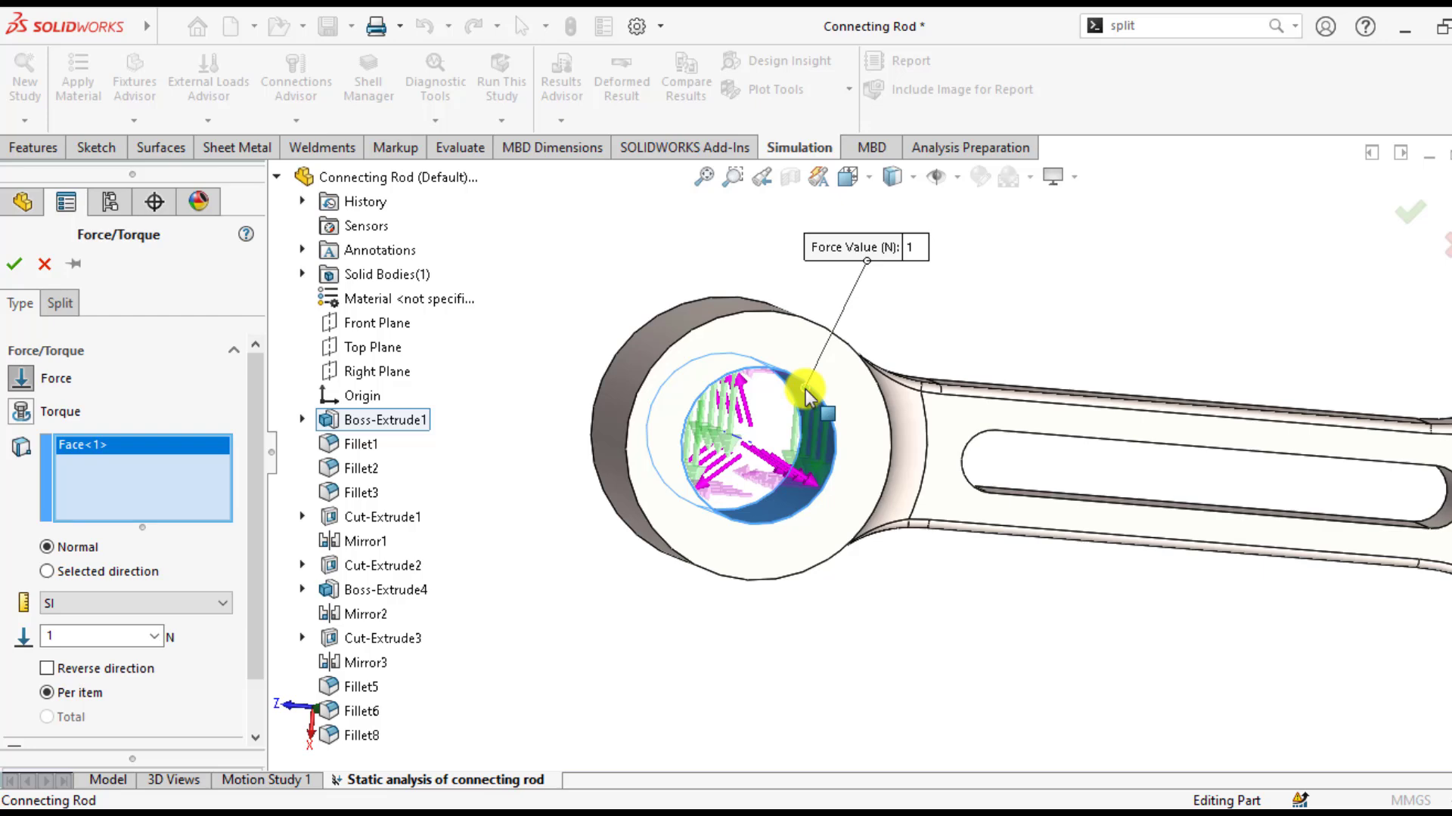
{"action": "left_click", "coordinate": [47, 572]}
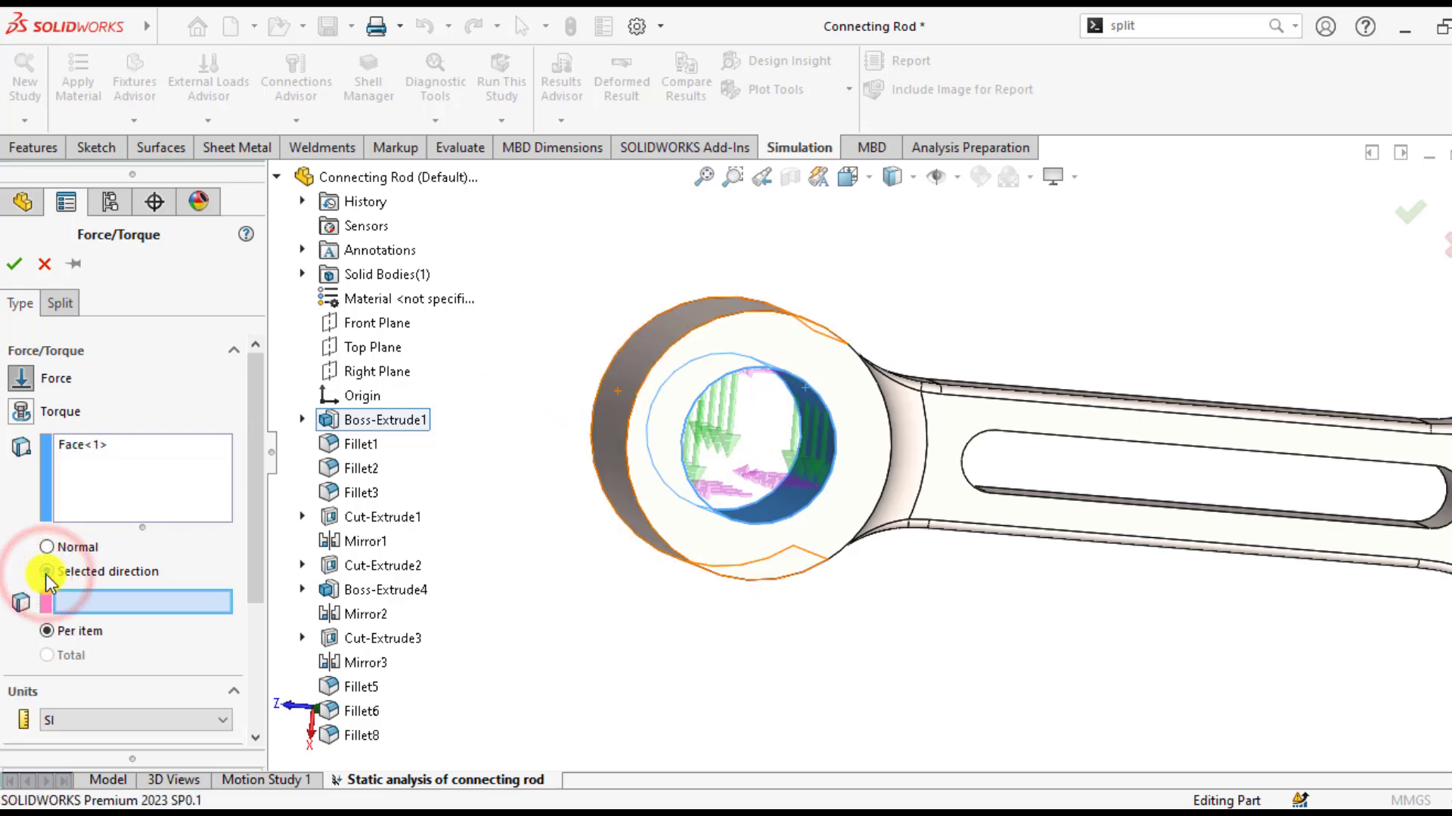
{"action": "left_click", "coordinate": [380, 348]}
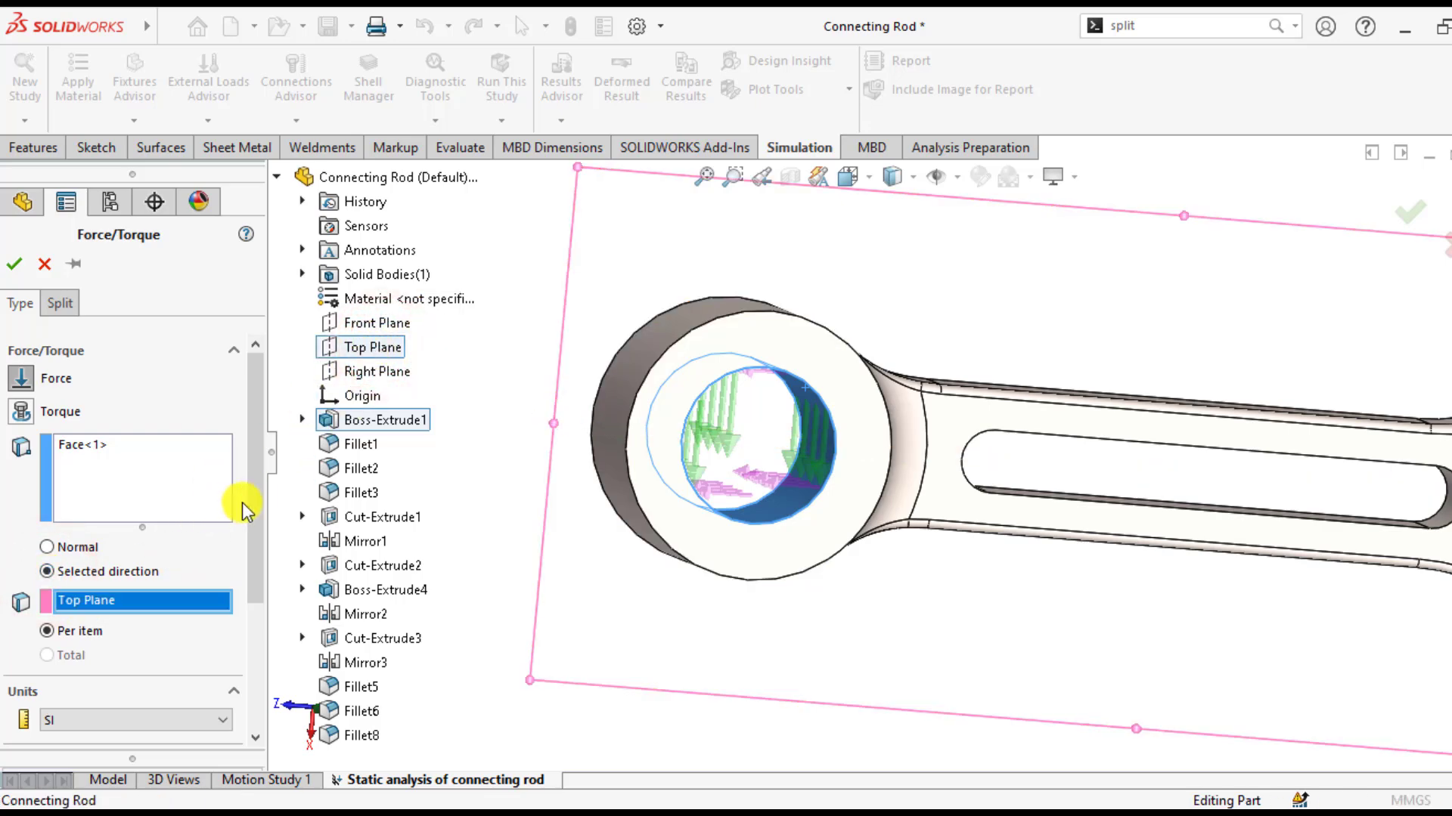
{"action": "left_click_drag", "start_coordinate": [261, 496], "coordinate": [261, 617]}
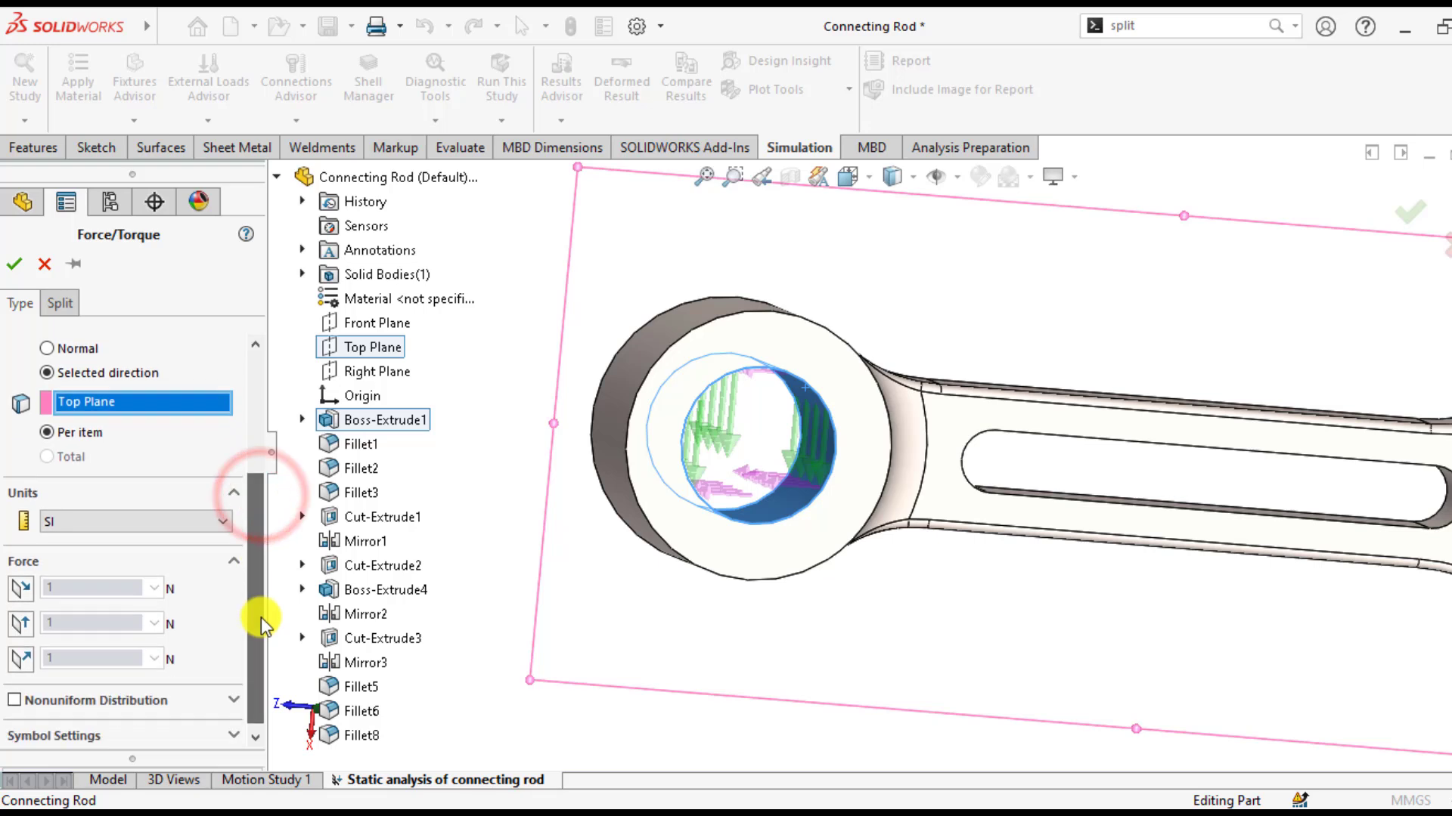
{"action": "left_click", "coordinate": [23, 627]}
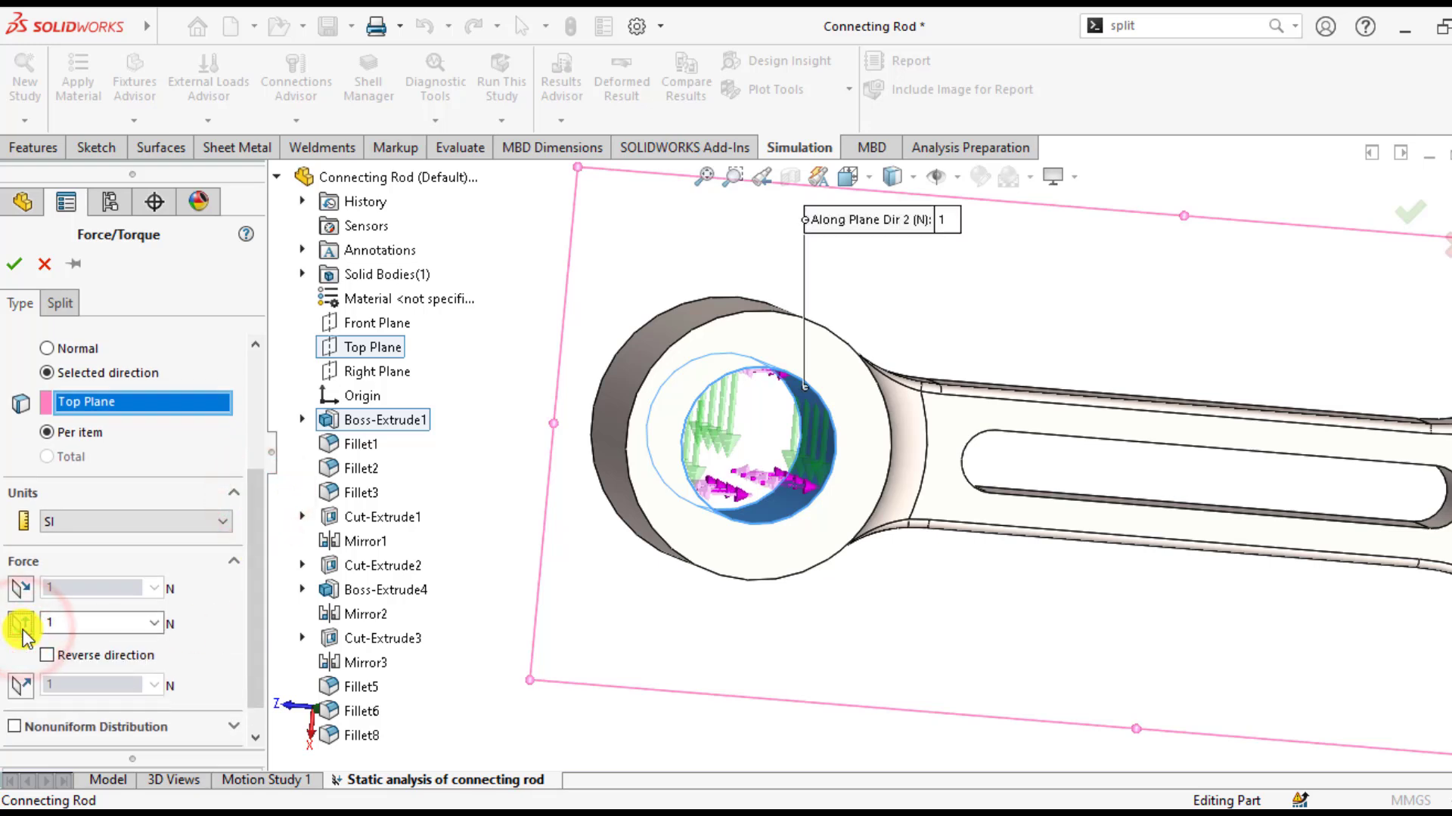
{"action": "double_click", "coordinate": [86, 626]}
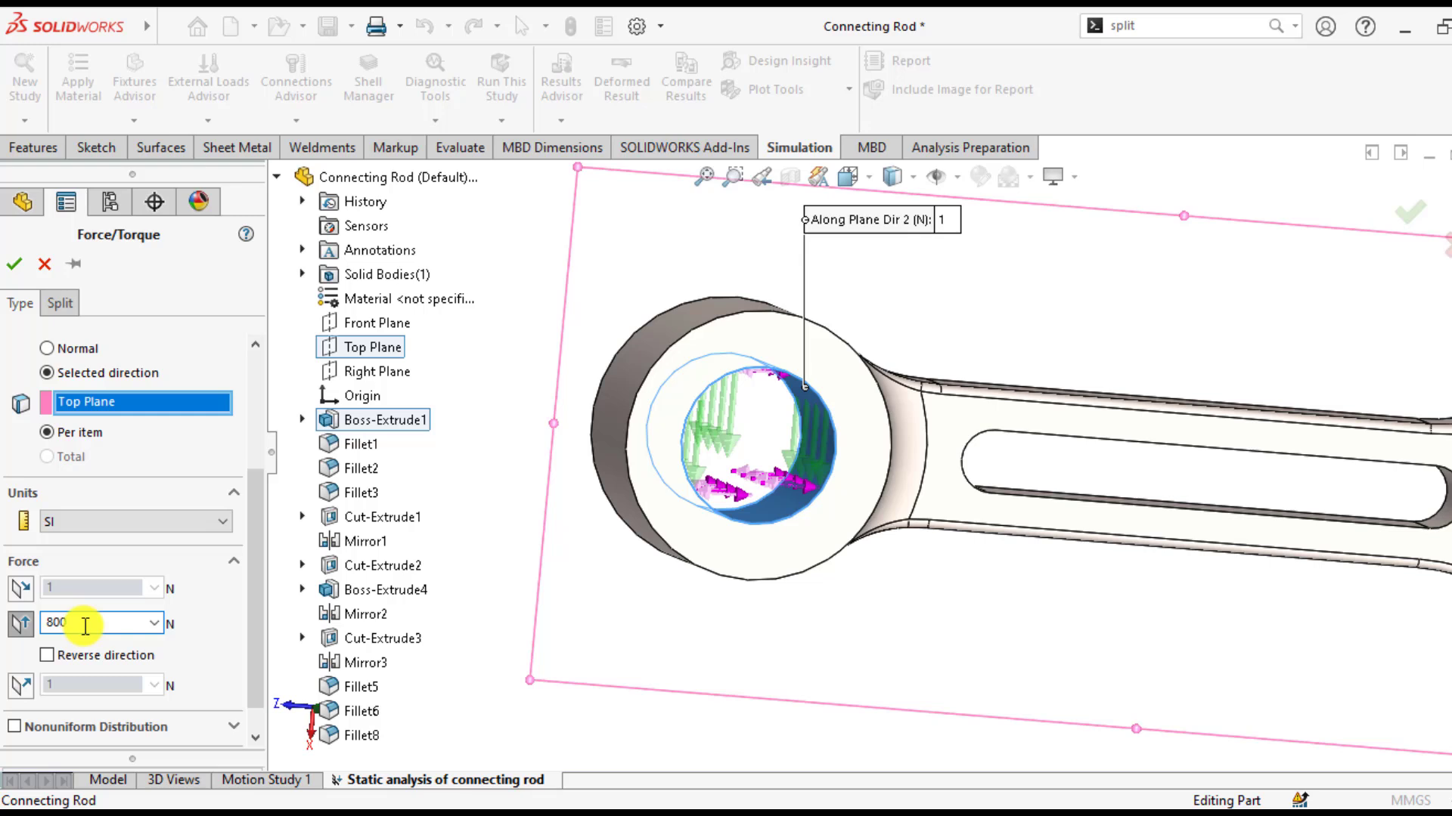
- Commit the 8000 N value and colour the force arrows blue
{"action": "left_click", "coordinate": [261, 561]}
{"action": "left_click", "coordinate": [54, 729]}
{"action": "left_click_drag", "start_coordinate": [253, 565], "coordinate": [254, 616]}
{"action": "left_click", "coordinate": [178, 663]}
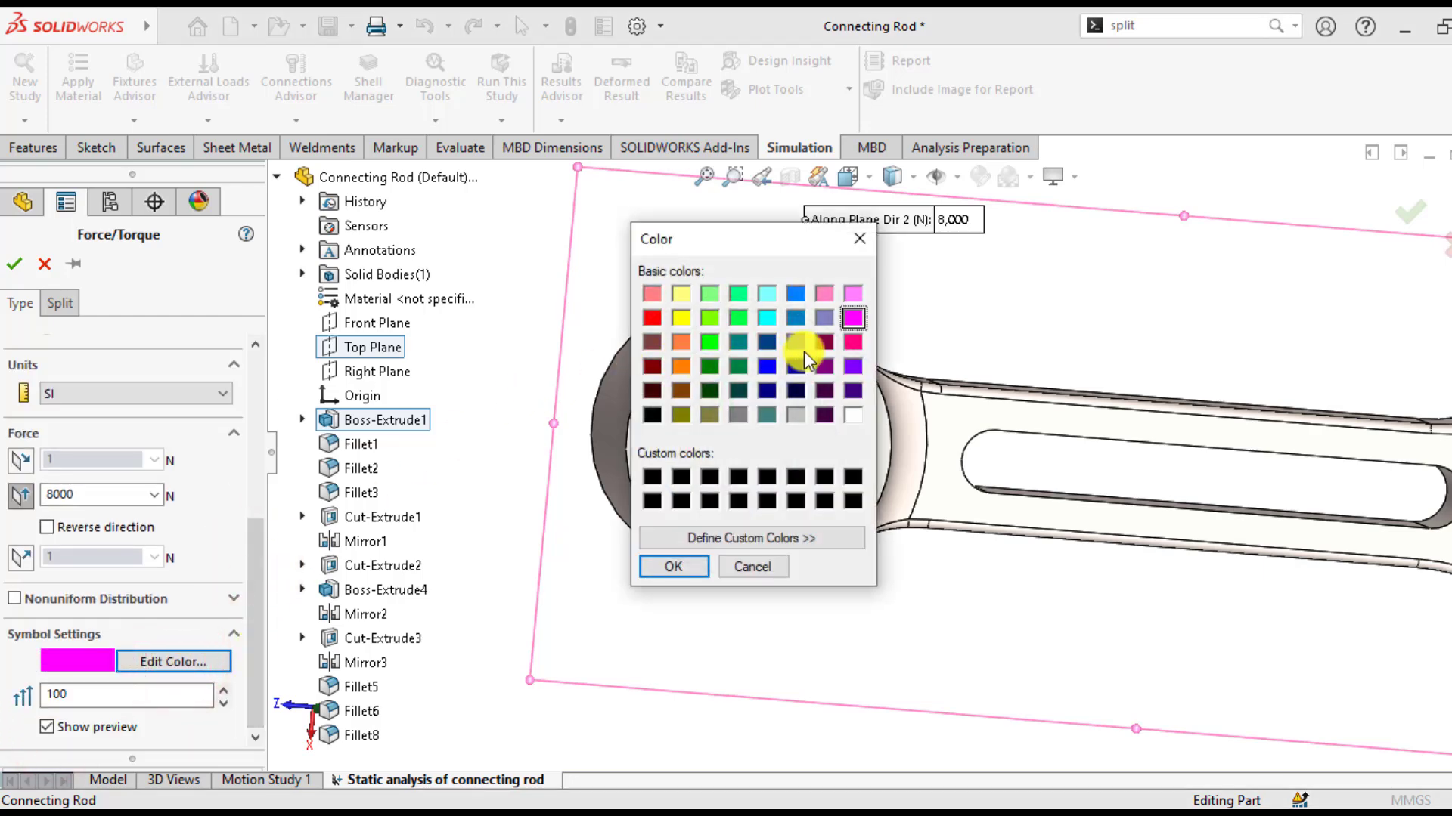
{"action": "left_click", "coordinate": [825, 368]}
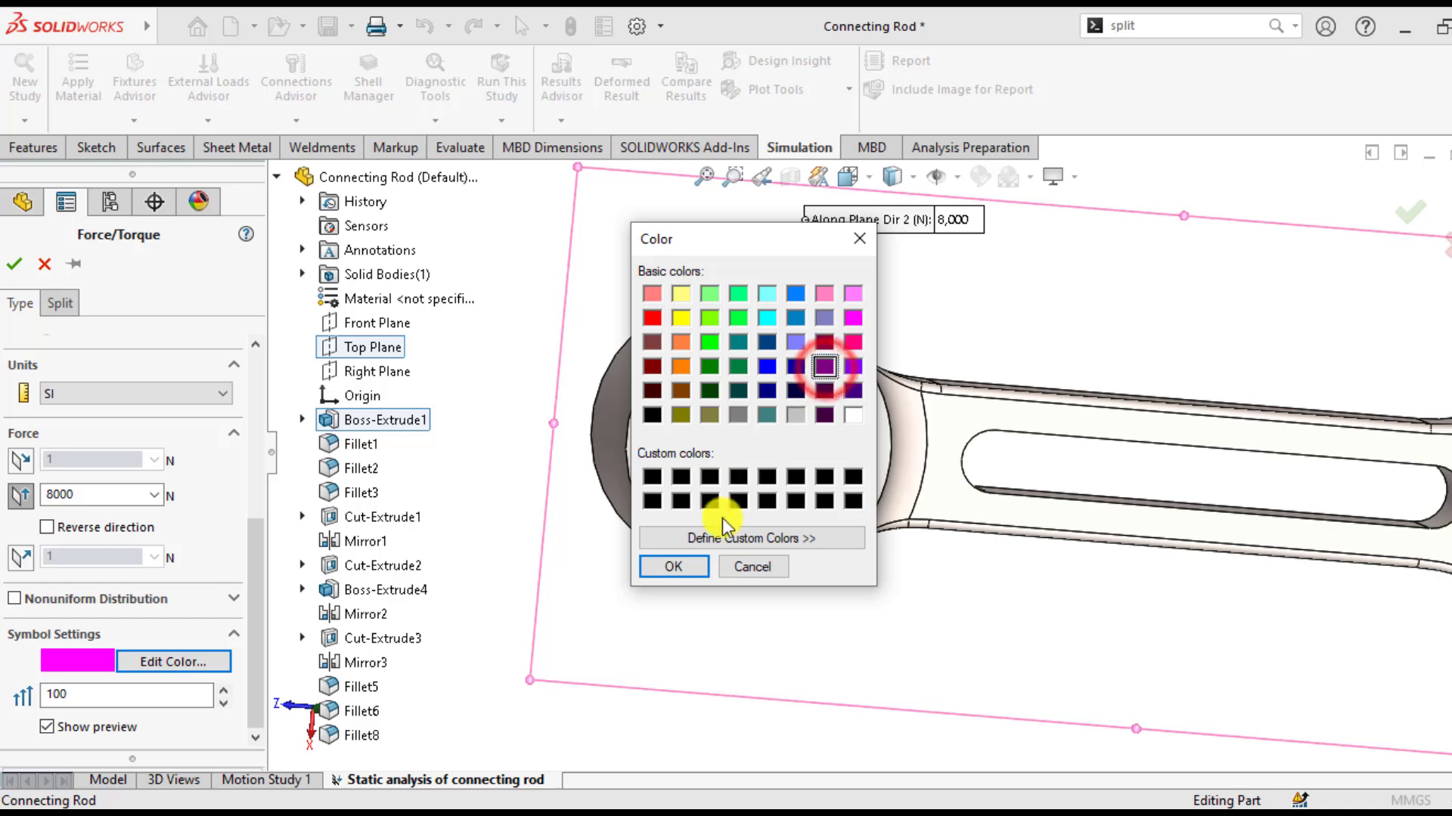
{"action": "left_click", "coordinate": [673, 566]}
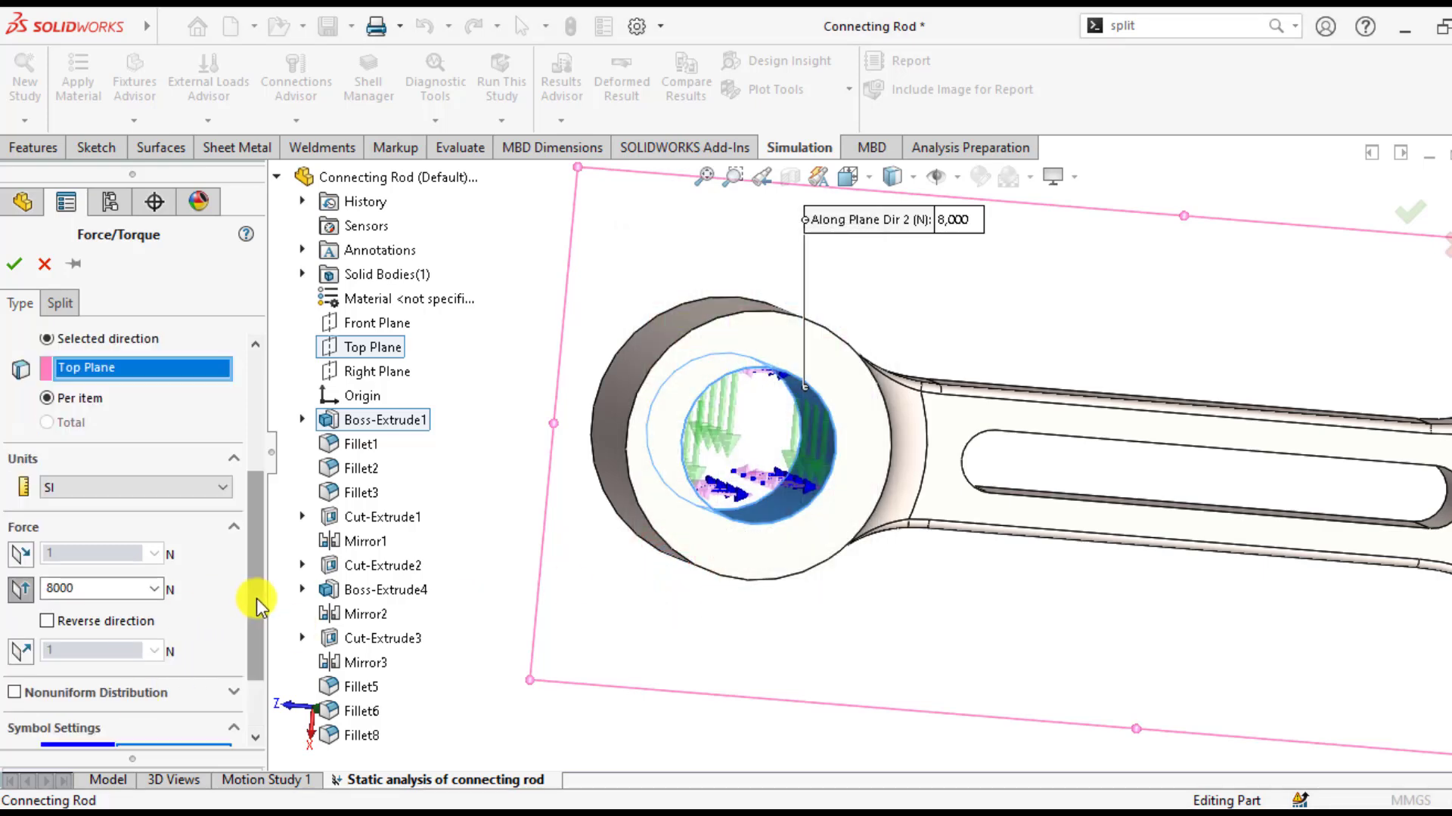
- Set the arrow symbol size to 150 and create Force-3
{"action": "left_click_drag", "start_coordinate": [256, 597], "coordinate": [258, 662]}
{"action": "left_click", "coordinate": [89, 695]}
{"action": "double_click", "coordinate": [89, 695]}
{"action": "type", "text": "200"}
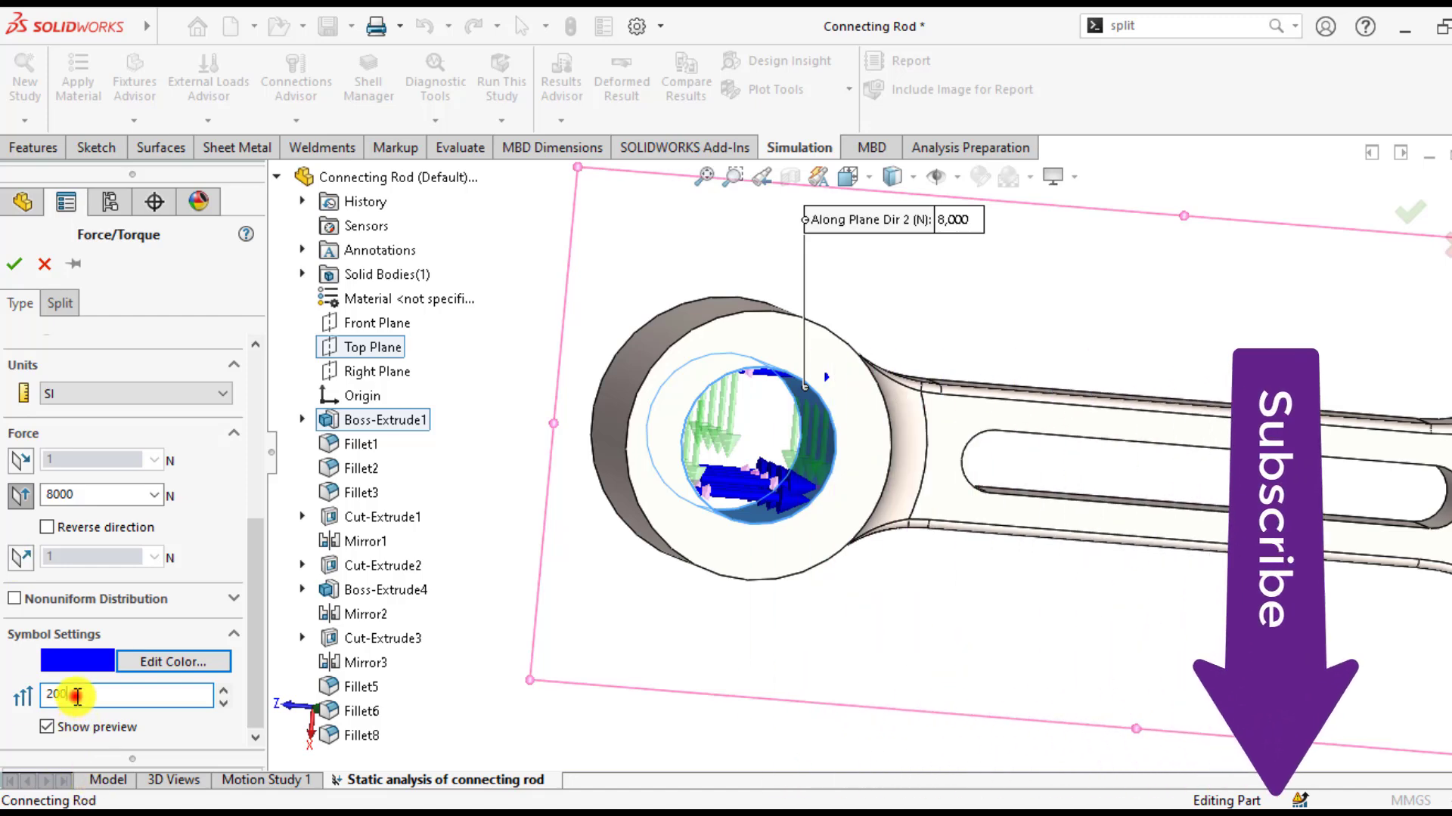
{"action": "double_click", "coordinate": [77, 695]}
{"action": "type", "text": "150"}
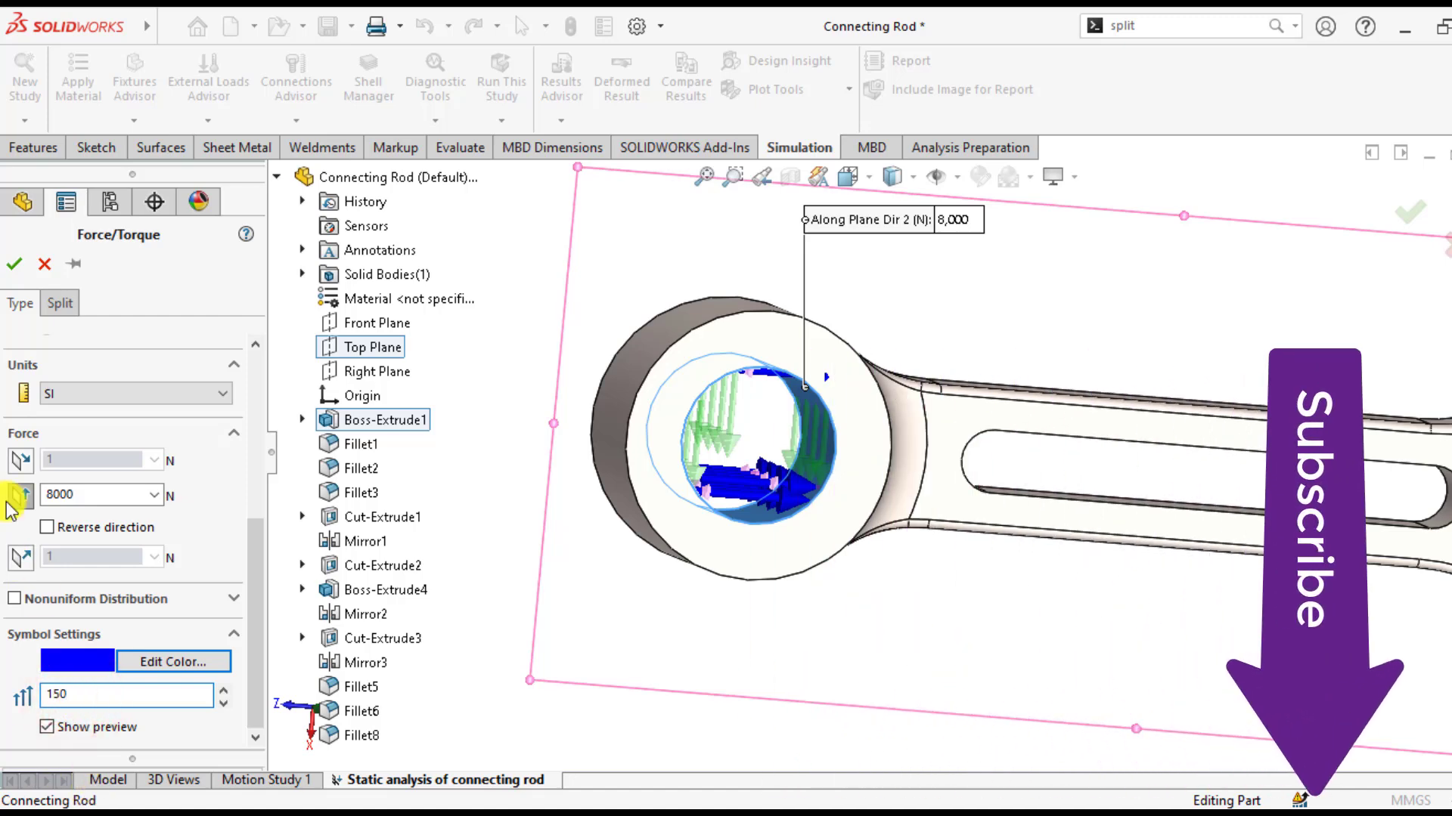
{"action": "left_click", "coordinate": [13, 263]}
{"action": "scroll", "coordinate": [686, 559], "scroll_direction": "down", "scroll_amount": 5}
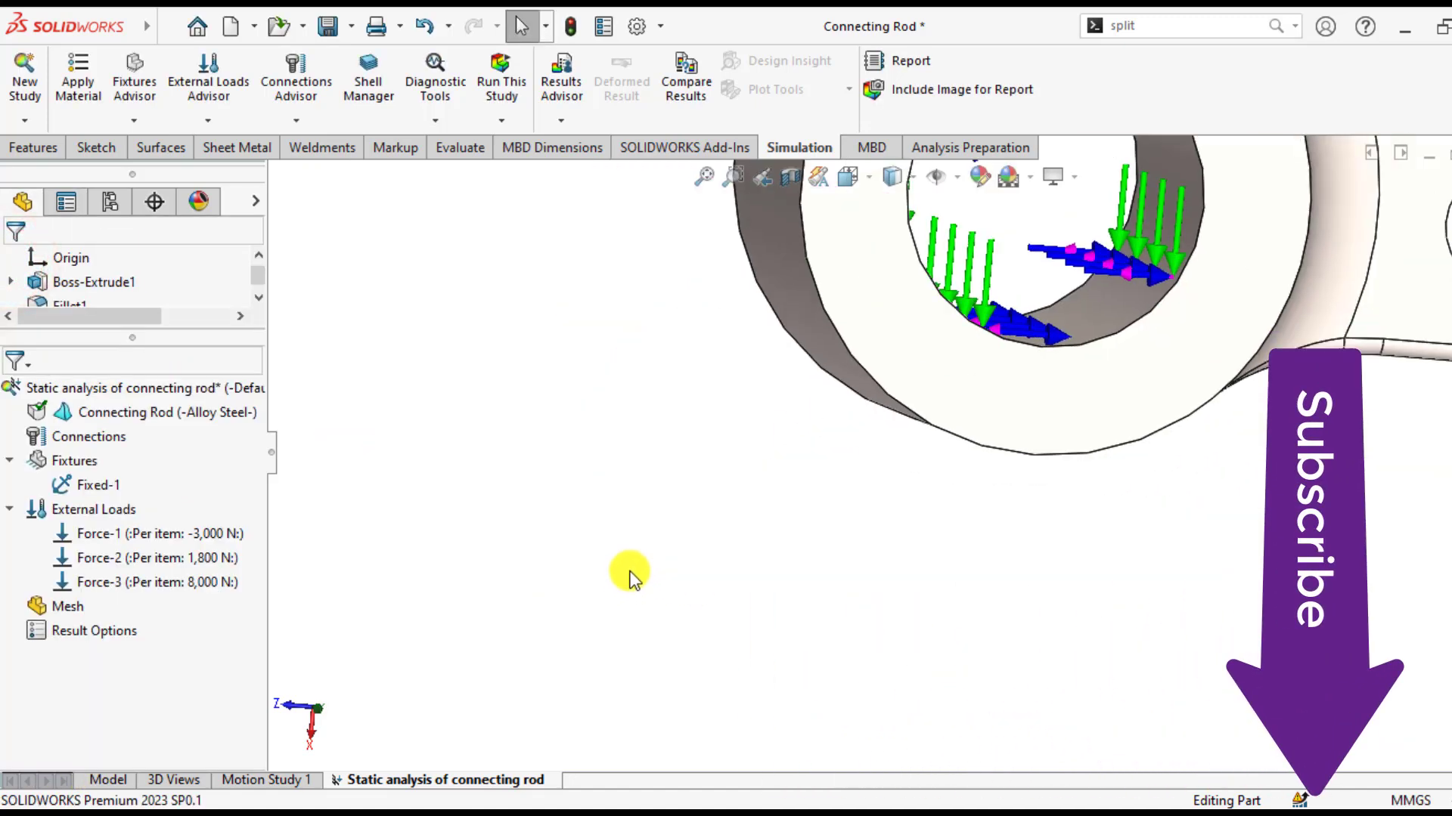
{"action": "scroll", "coordinate": [719, 541], "scroll_direction": "up", "scroll_amount": 5}
{"action": "scroll", "coordinate": [930, 447], "scroll_direction": "down", "scroll_amount": 4}
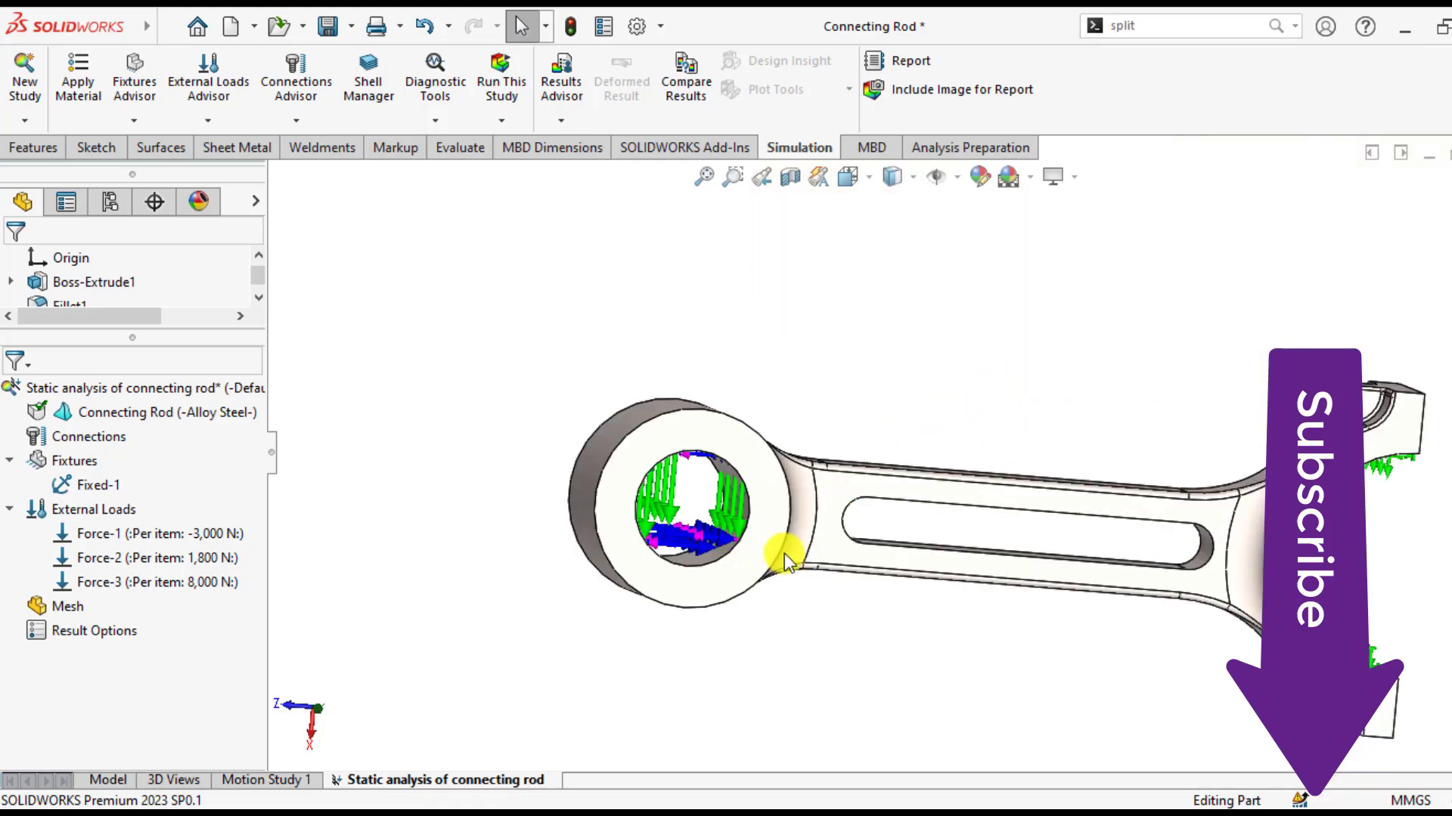
{"action": "scroll", "coordinate": [786, 546], "scroll_direction": "down", "scroll_amount": 3}
{"action": "middle_click_drag", "start_coordinate": [778, 529], "coordinate": [767, 570]}
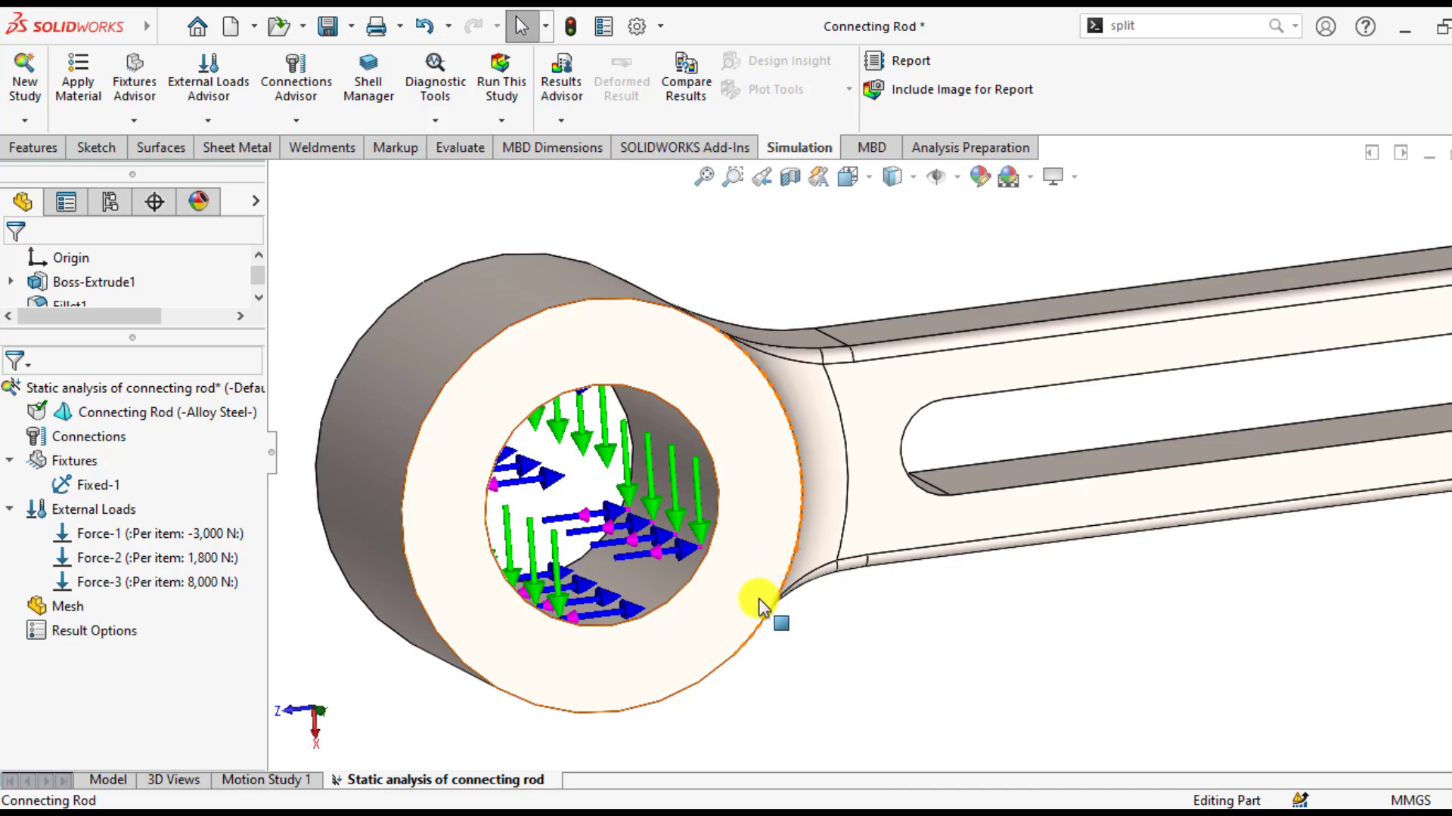
{"action": "scroll", "coordinate": [760, 605], "scroll_direction": "up", "scroll_amount": 5}
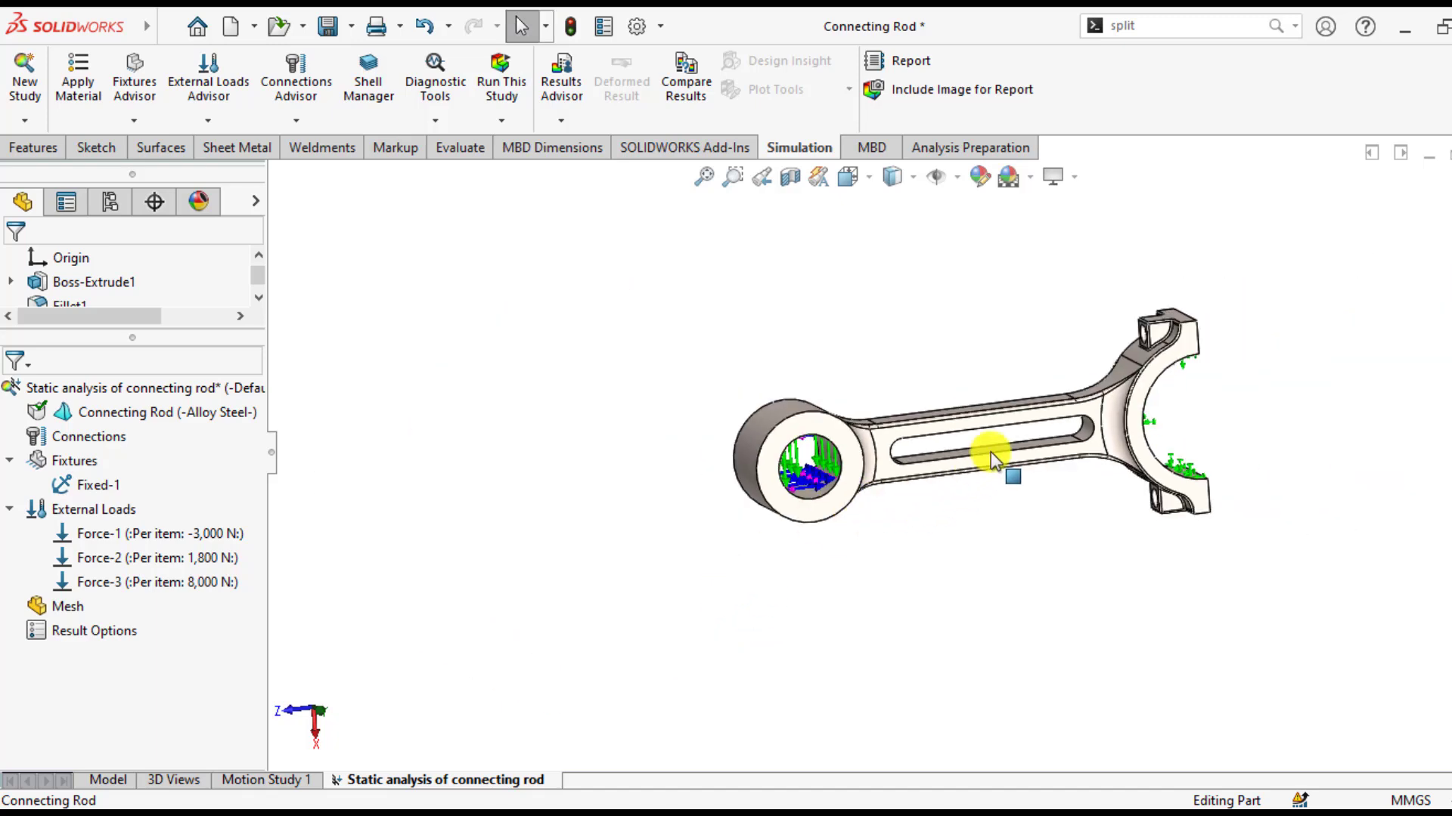
{"action": "scroll", "coordinate": [991, 452], "scroll_direction": "down", "scroll_amount": 2}
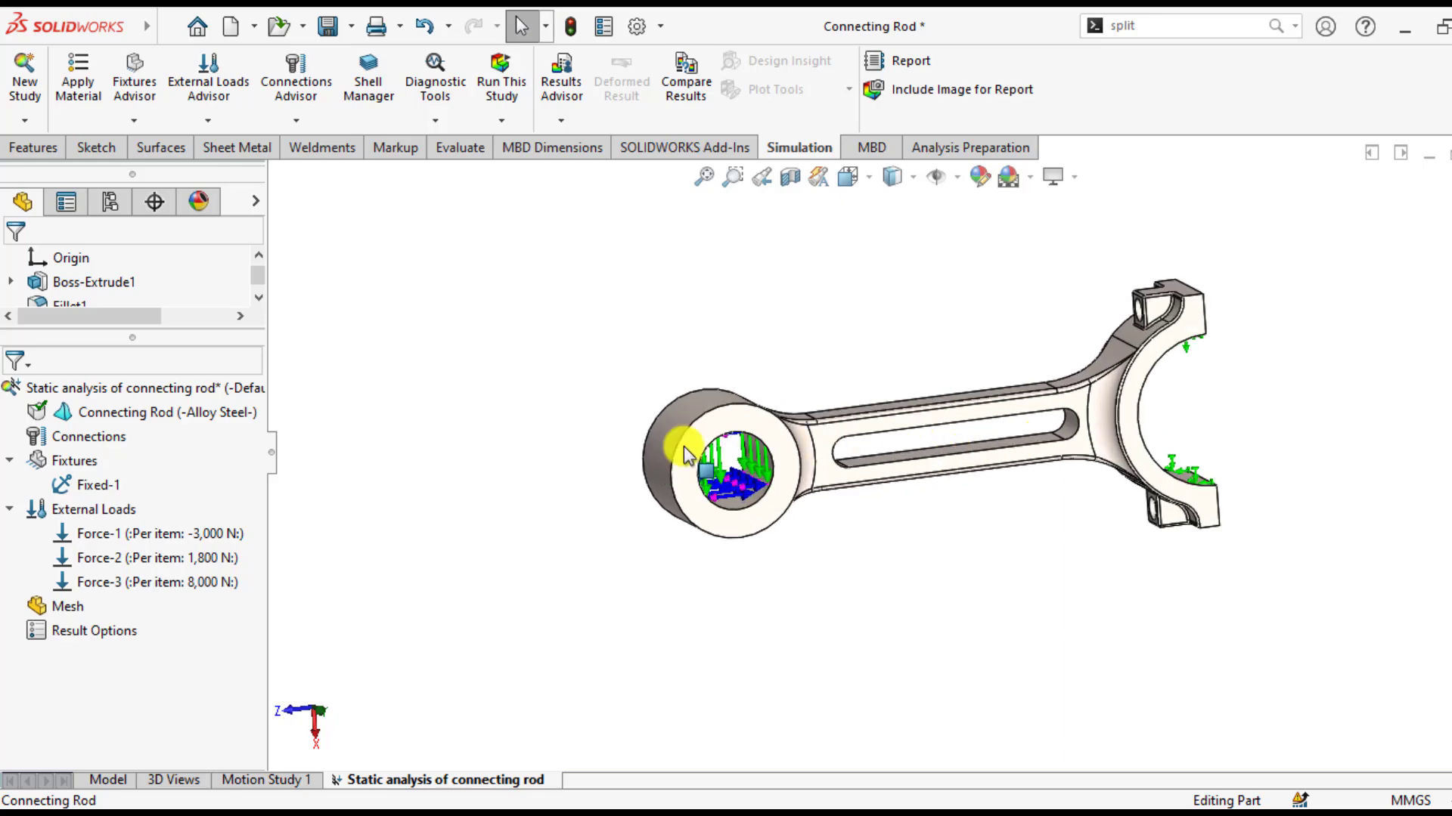
- Generate a curvature-based mesh for the connecting rod with Mesh Parameters enabled
{"action": "right_click", "coordinate": [51, 609]}
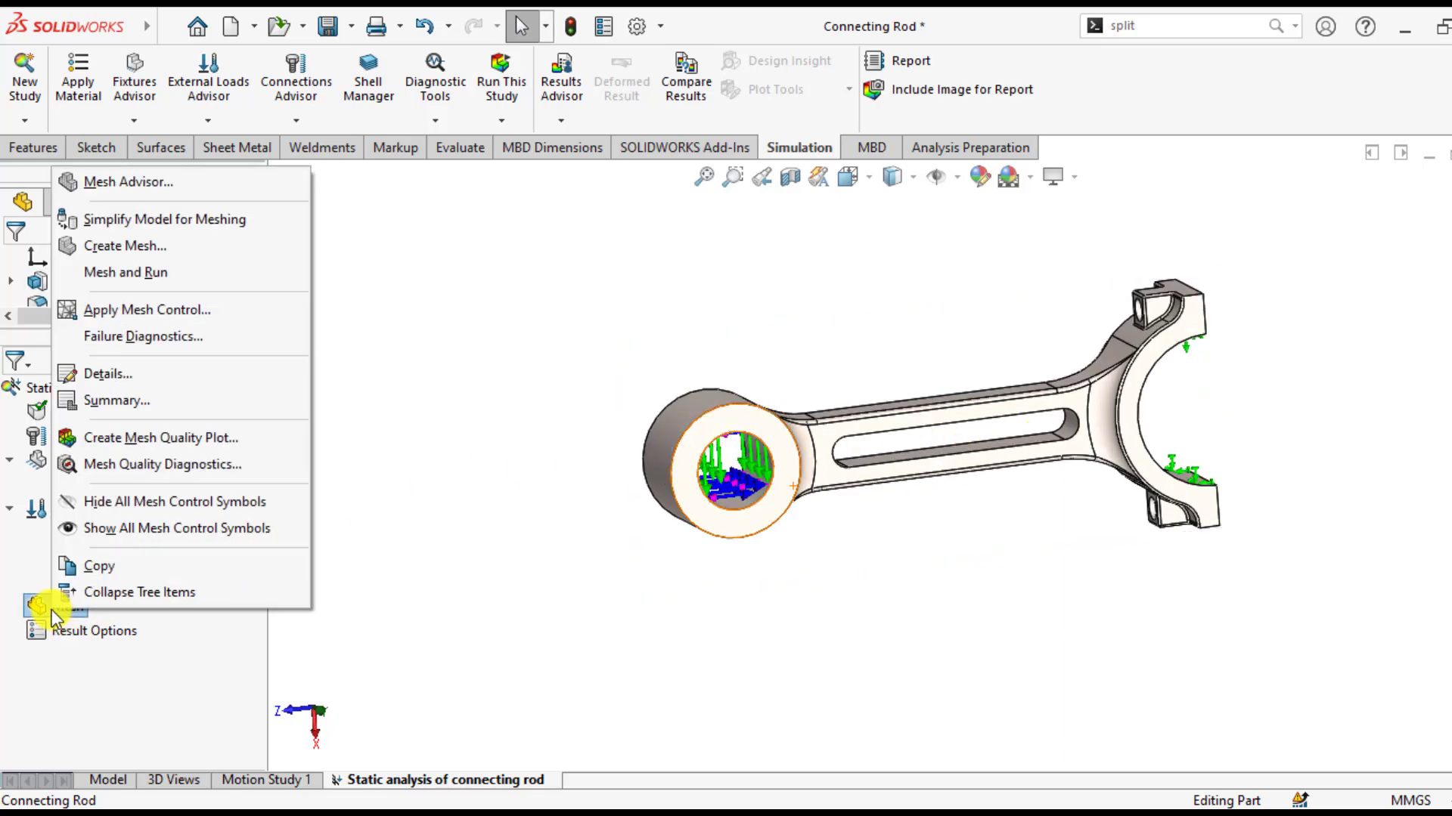
{"action": "left_click", "coordinate": [103, 244]}
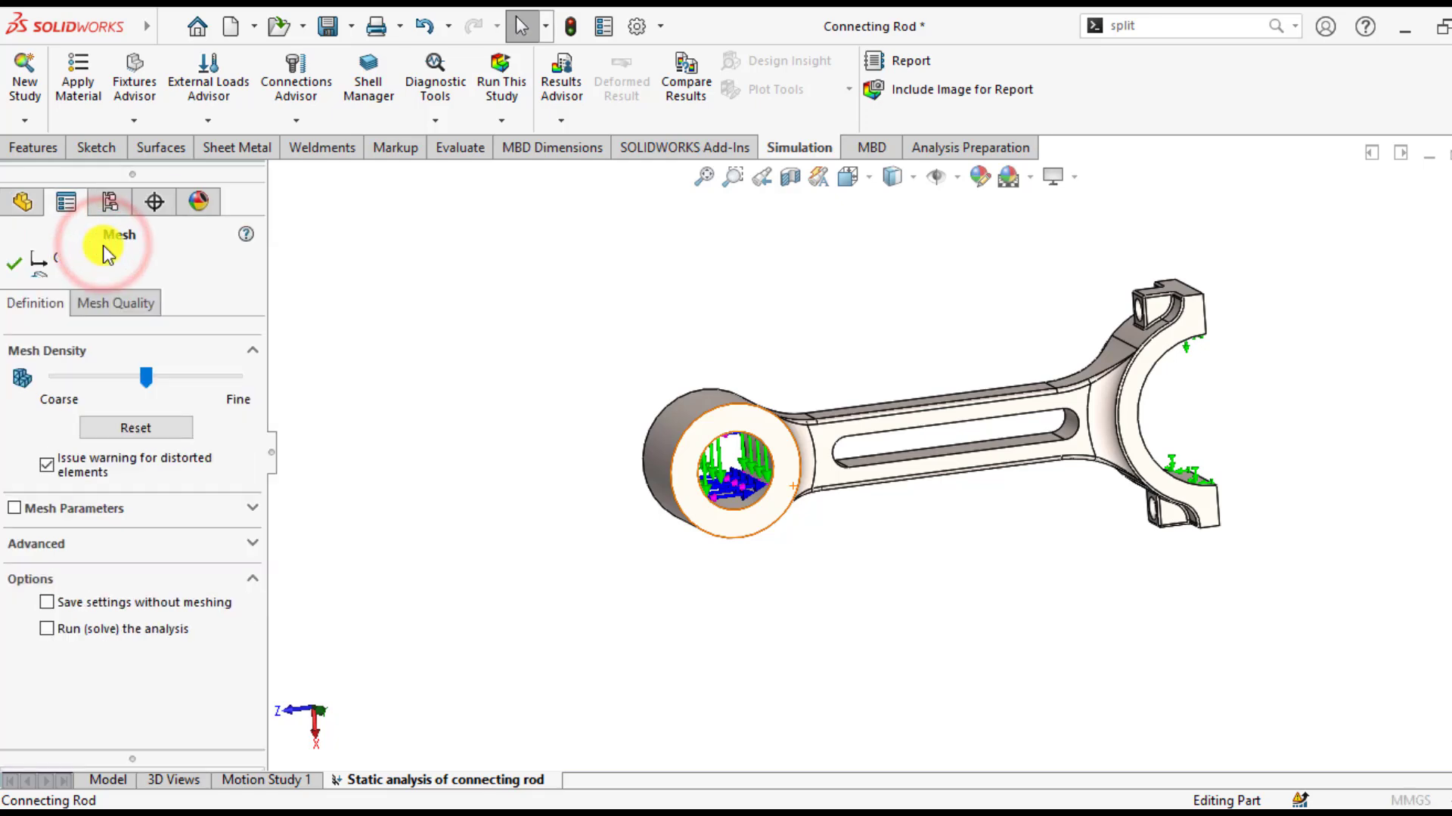
{"action": "left_click", "coordinate": [83, 508]}
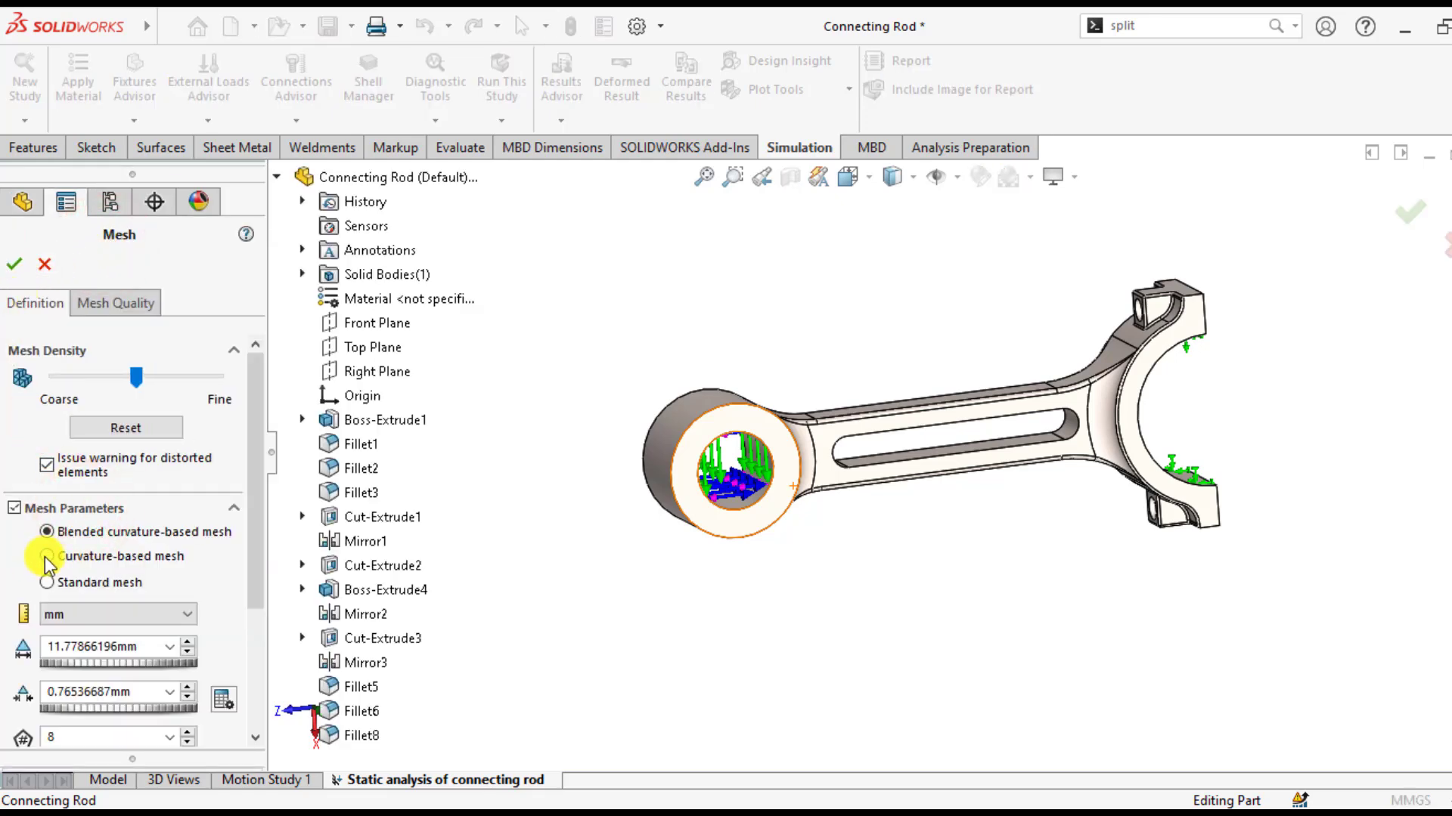
{"action": "left_click", "coordinate": [45, 556]}
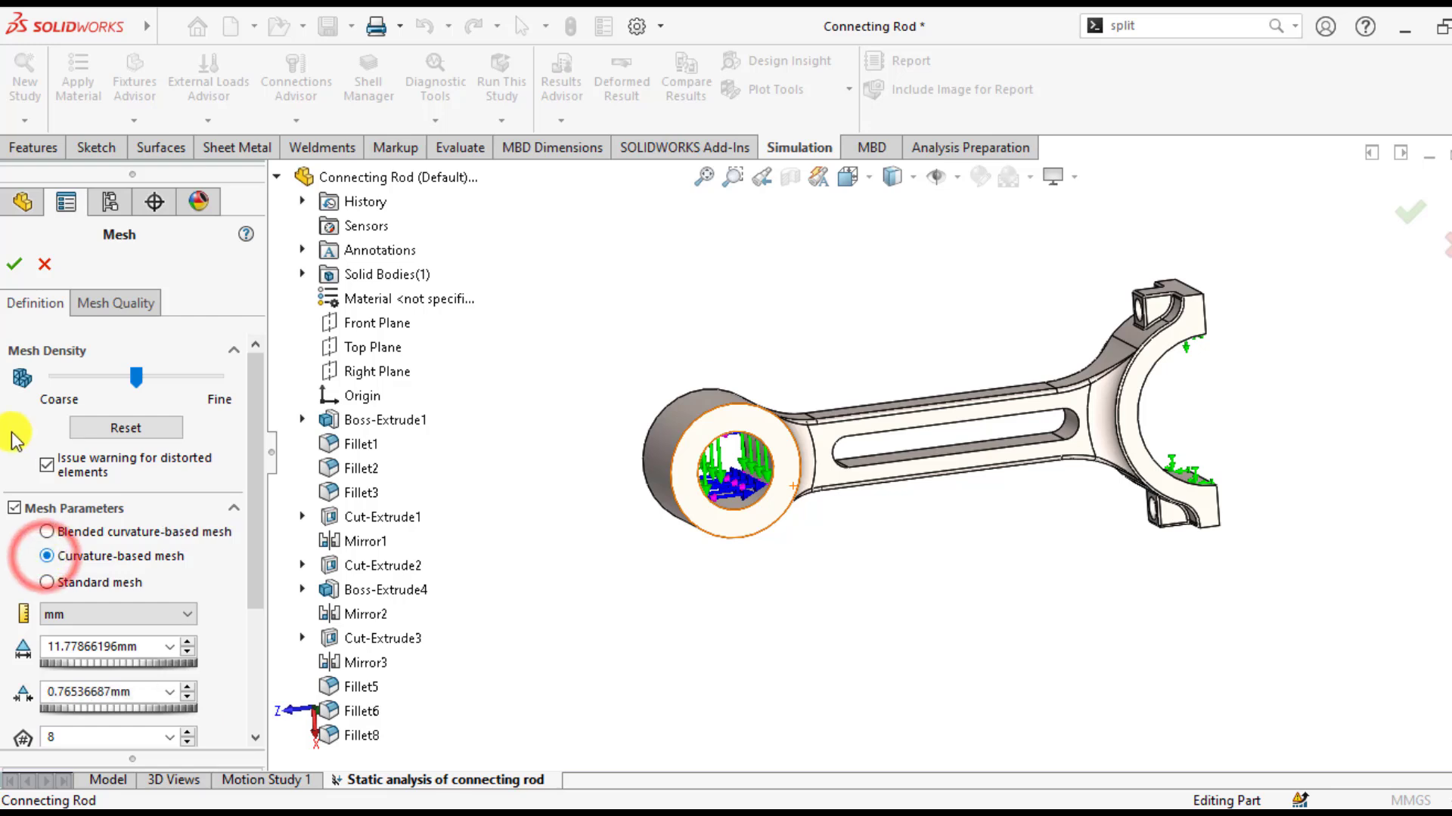
{"action": "left_click", "coordinate": [13, 264]}
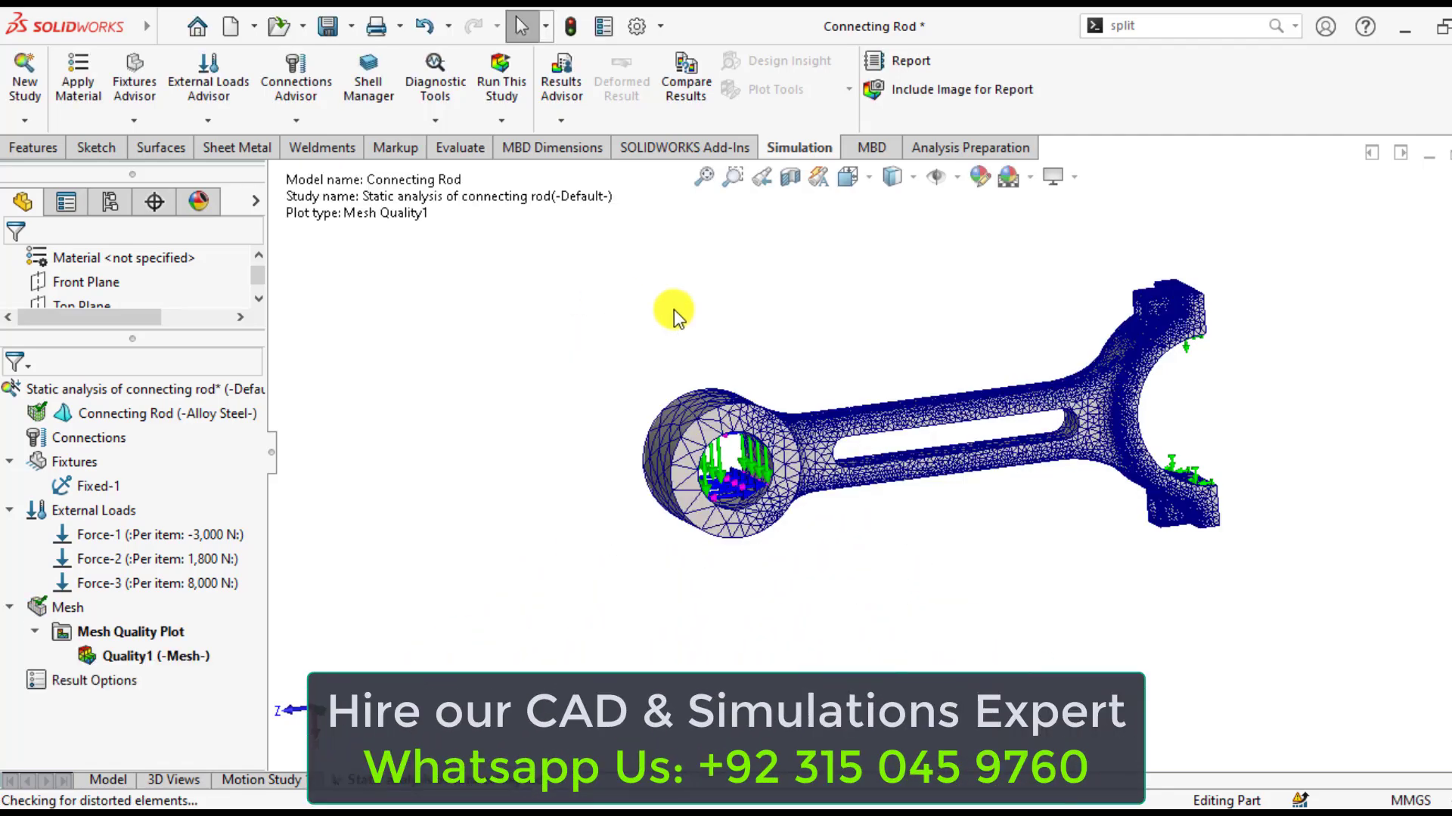
{"action": "scroll", "coordinate": [1041, 394], "scroll_direction": "down", "scroll_amount": 6}
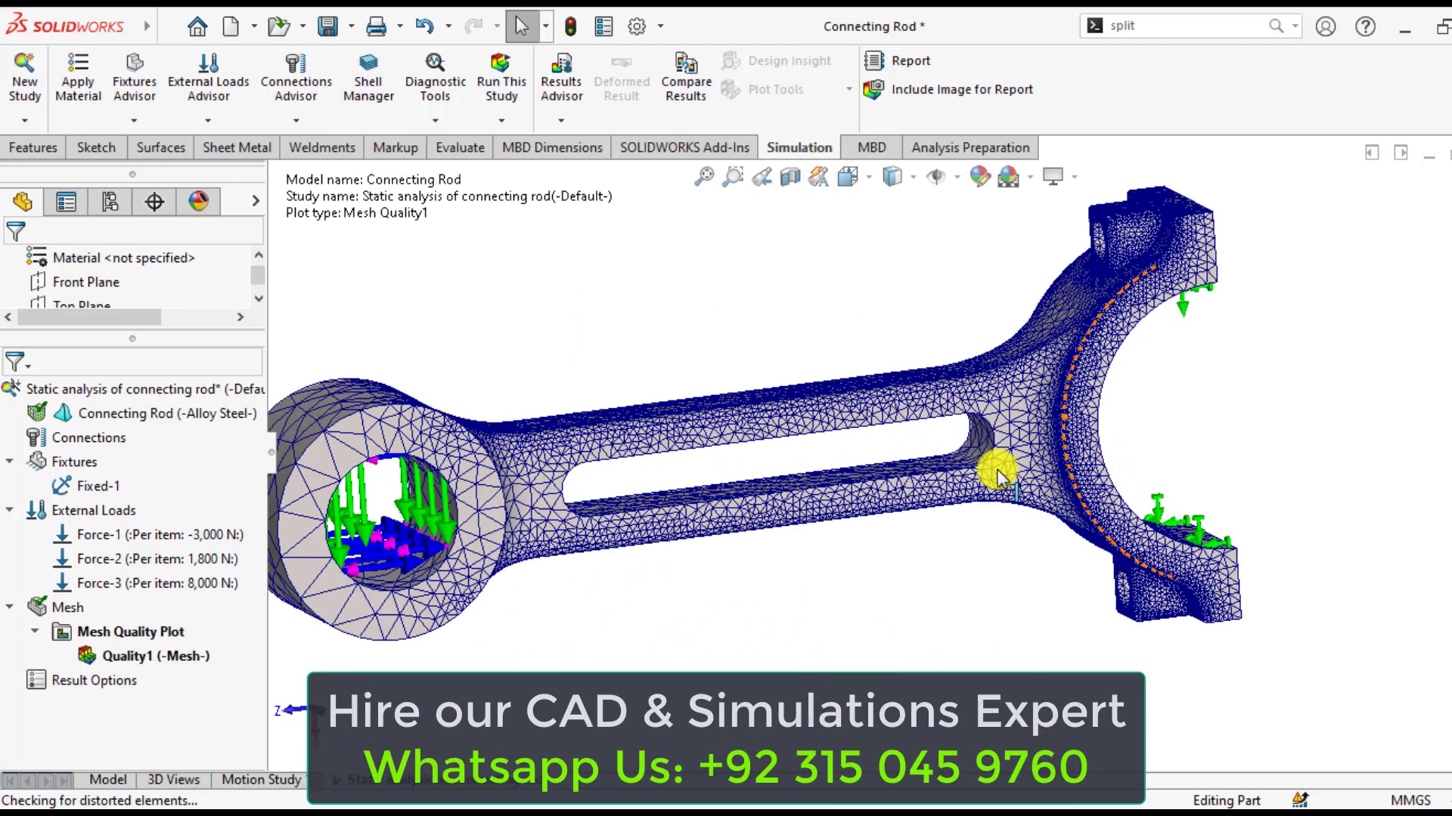
{"action": "middle_click_drag", "start_coordinate": [878, 480], "coordinate": [905, 570]}
{"action": "scroll", "coordinate": [887, 551], "scroll_direction": "up", "scroll_amount": 5}
{"action": "scroll", "coordinate": [888, 552], "scroll_direction": "up", "scroll_amount": 2}
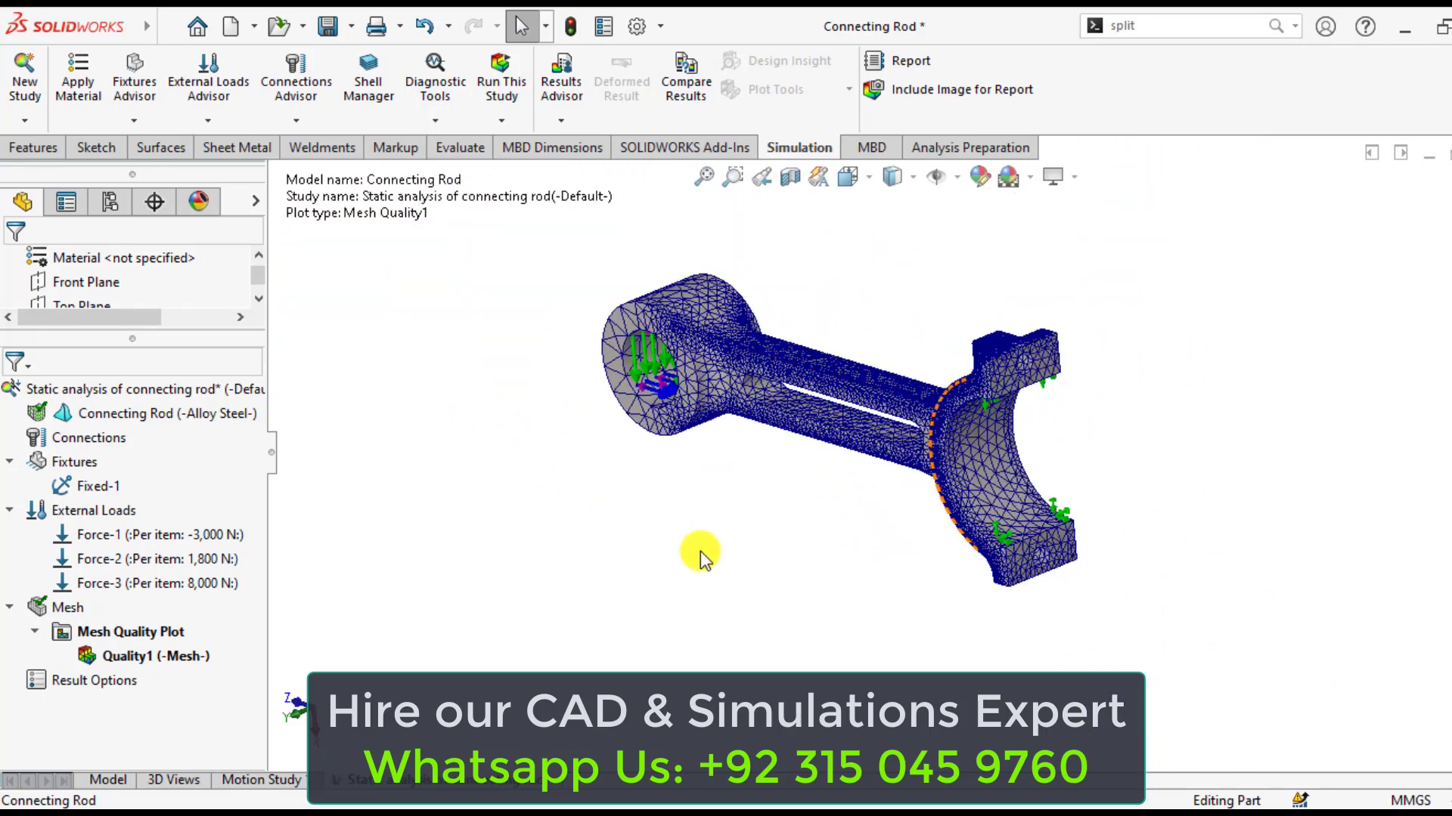
{"action": "scroll", "coordinate": [710, 522], "scroll_direction": "up", "scroll_amount": 2}
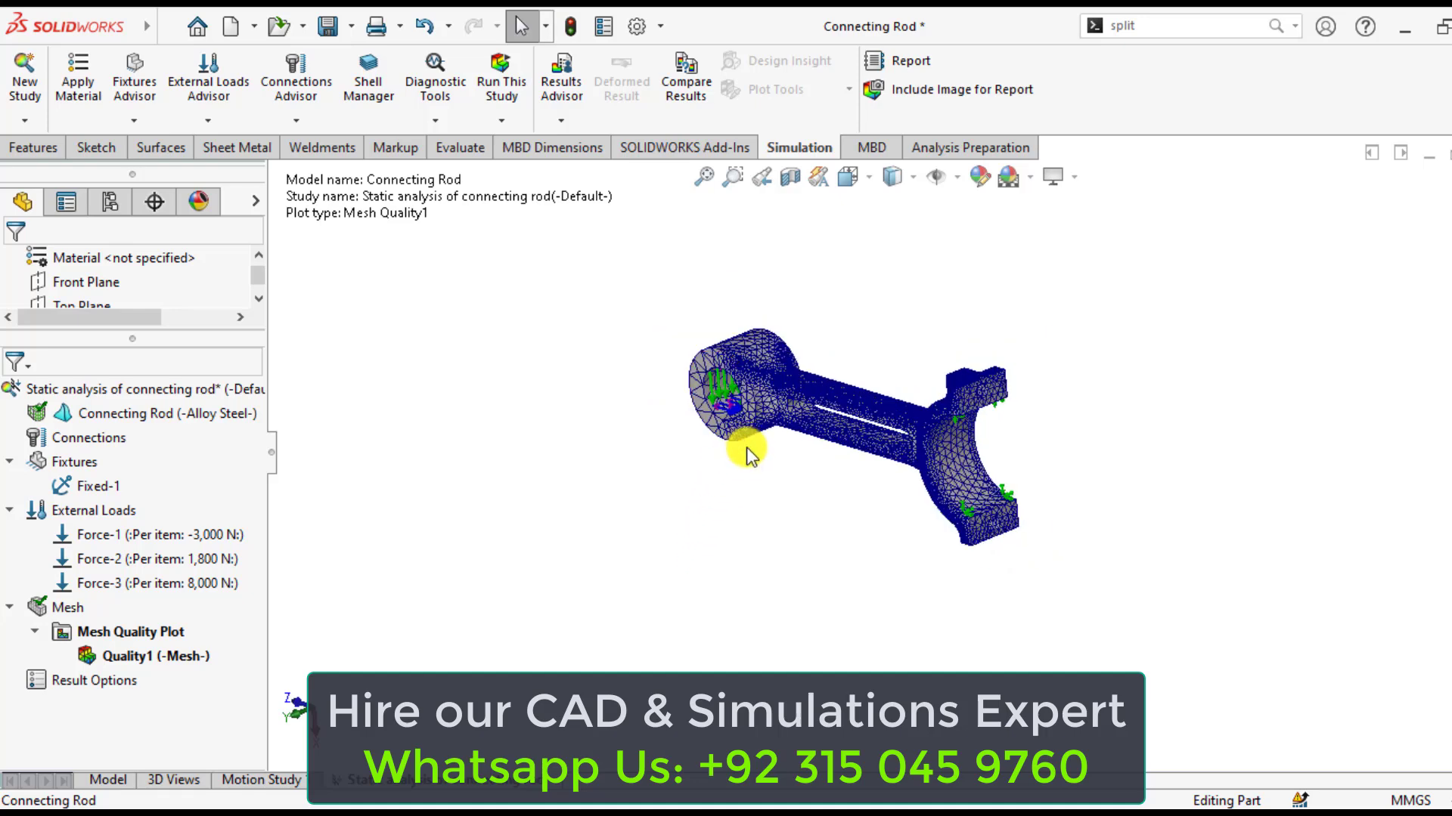
- Run the static study and orbit the von Mises stress result to look down the bore
{"action": "left_click", "coordinate": [499, 78]}
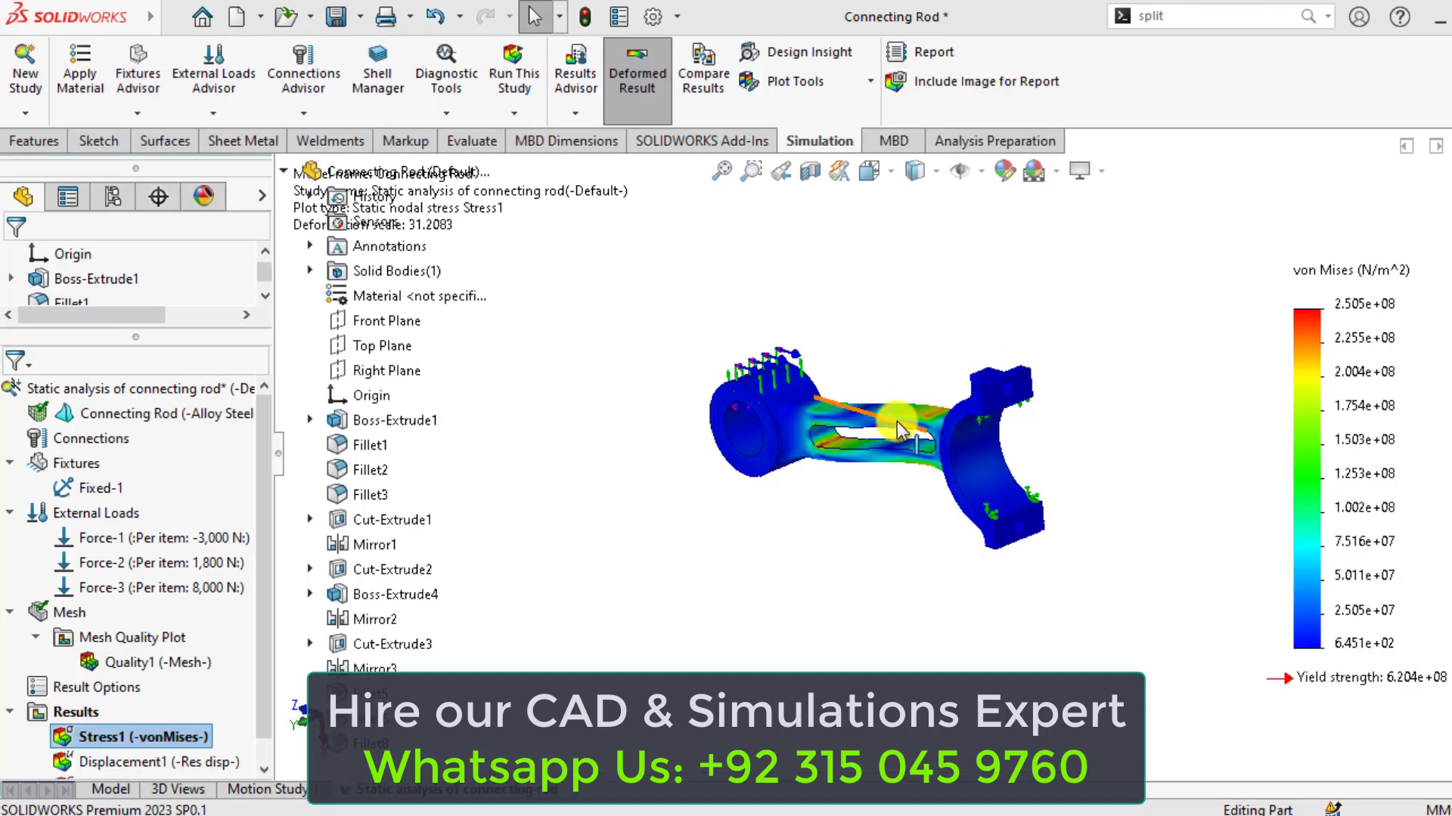
{"action": "middle_click_drag", "start_coordinate": [903, 416], "coordinate": [1039, 415]}
{"action": "scroll", "coordinate": [907, 468], "scroll_direction": "up", "scroll_amount": 2}
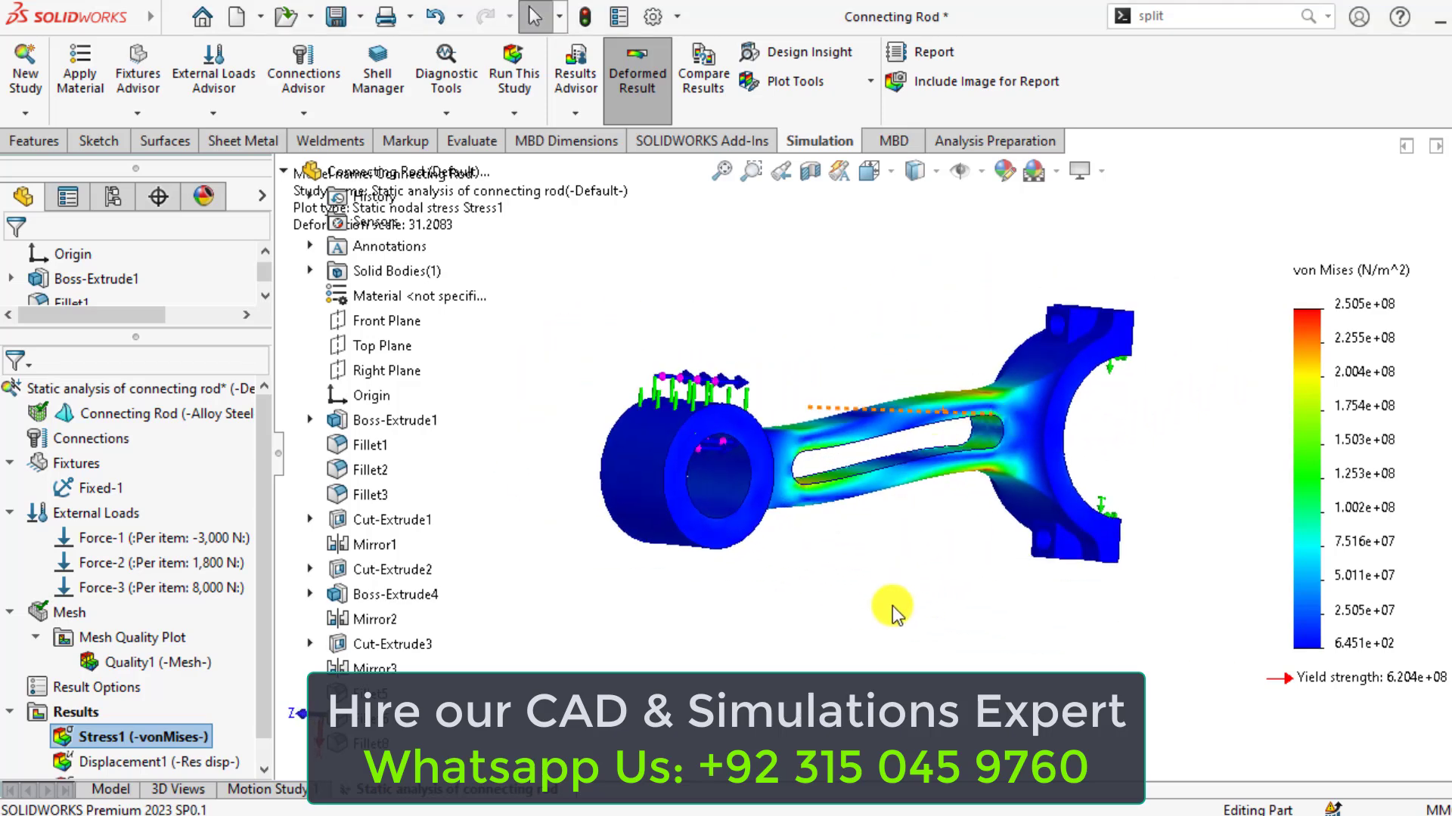
{"action": "left_click", "coordinate": [891, 607]}
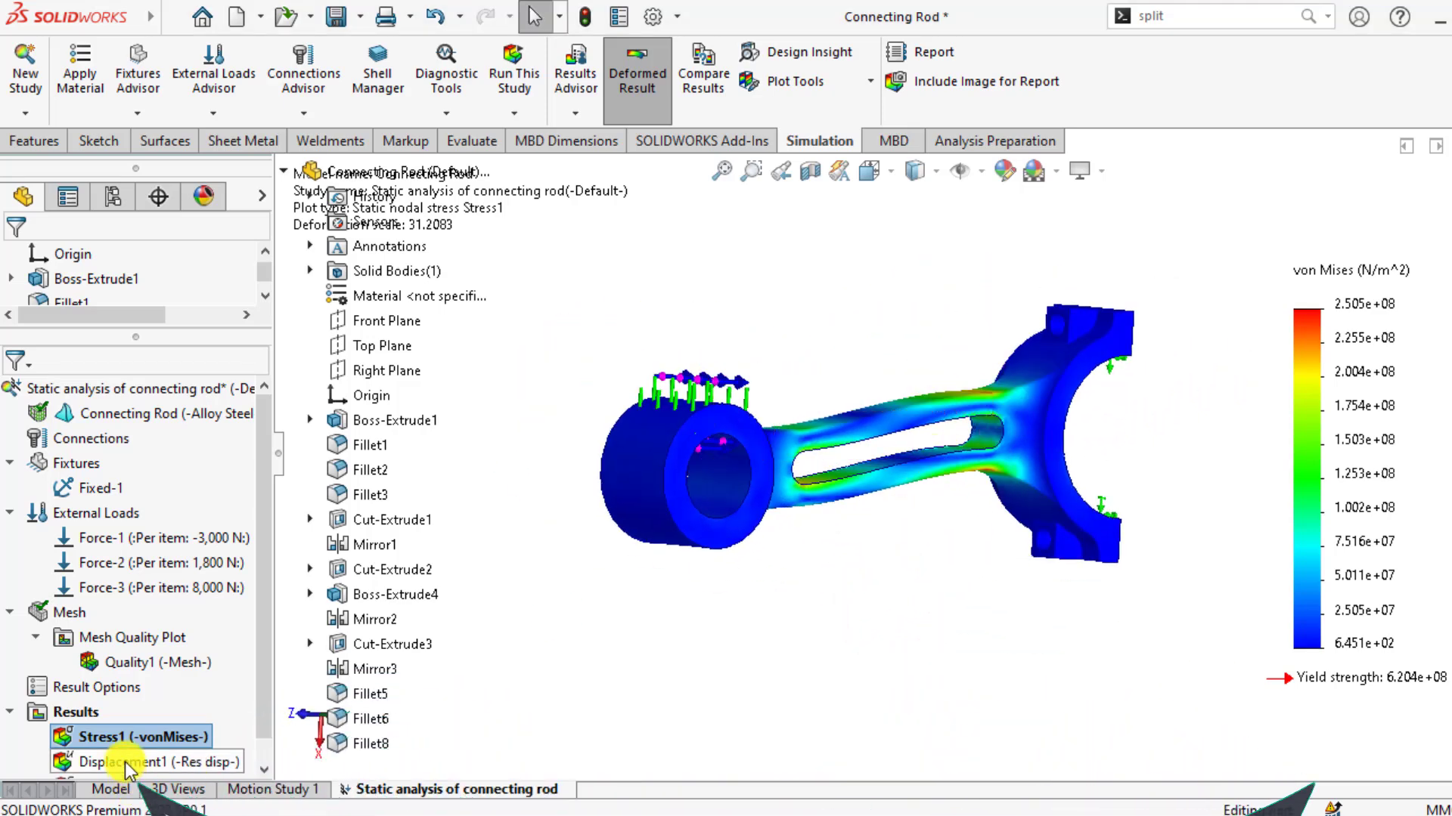
- Change Stress1 to N/mm^2 (MPa) units with a floating legend number format
{"action": "right_click", "coordinate": [114, 736]}
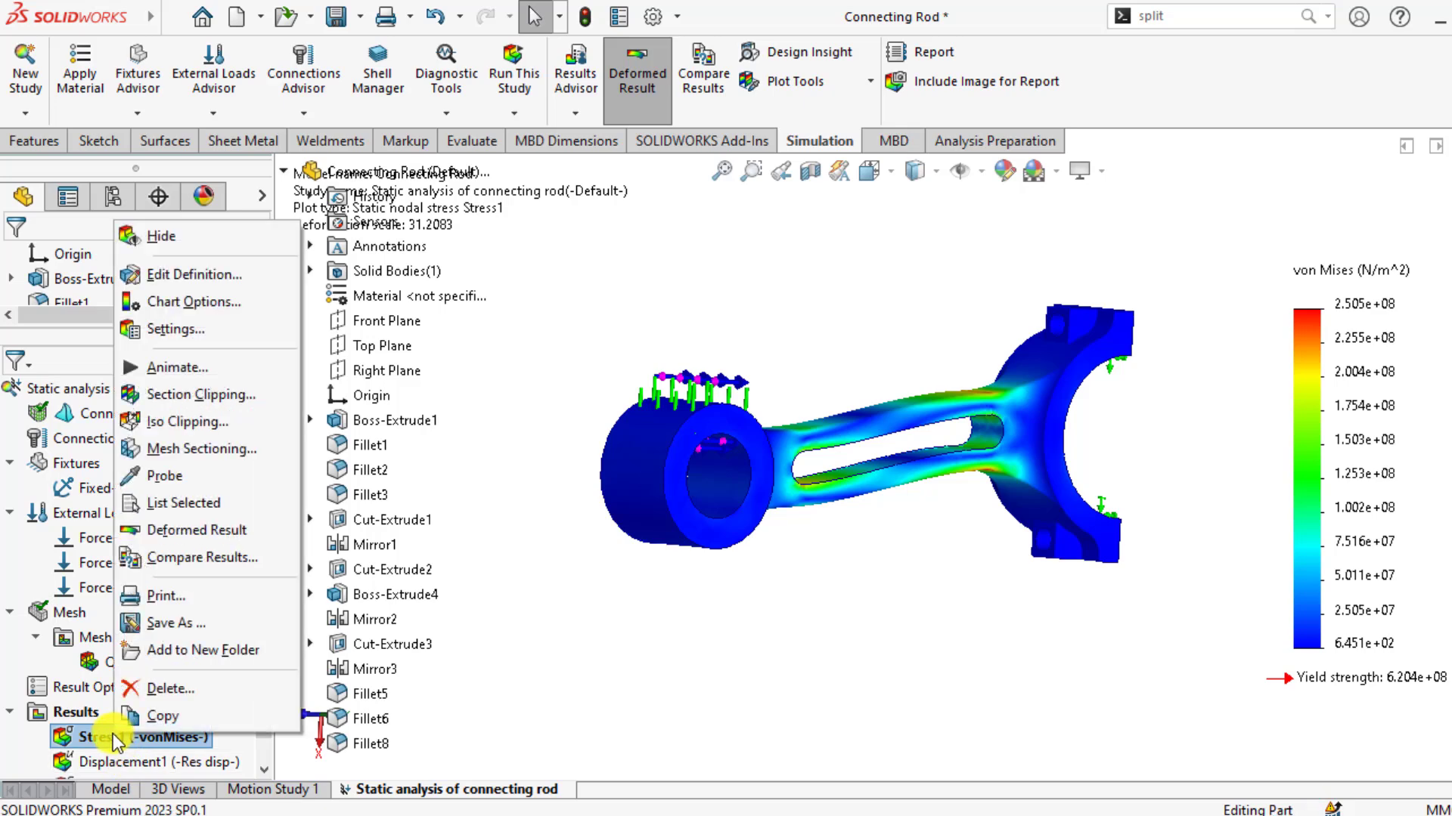
{"action": "left_click", "coordinate": [175, 275]}
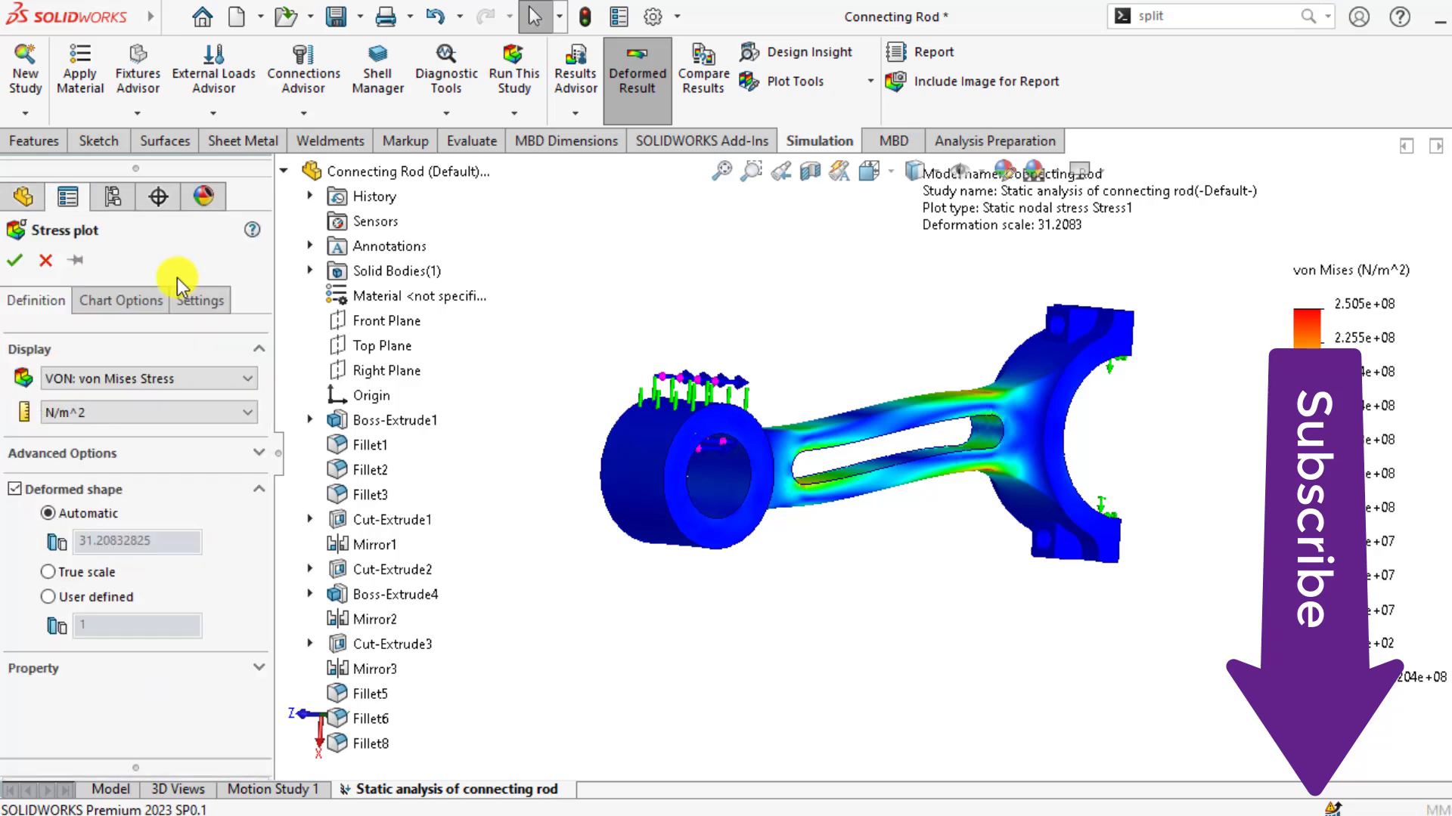
{"action": "left_click", "coordinate": [119, 414]}
{"action": "left_click", "coordinate": [107, 477]}
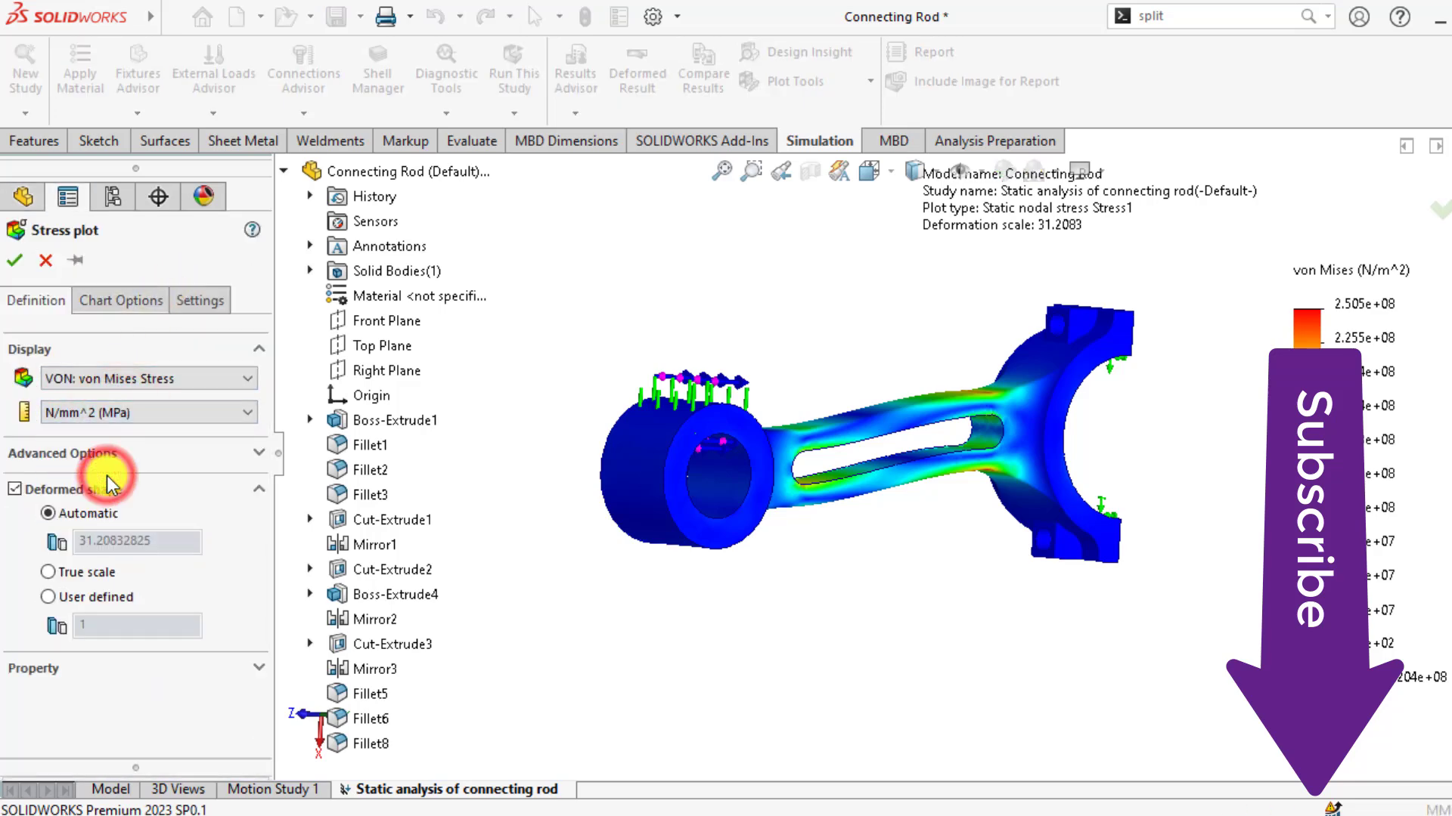
{"action": "left_click", "coordinate": [109, 301]}
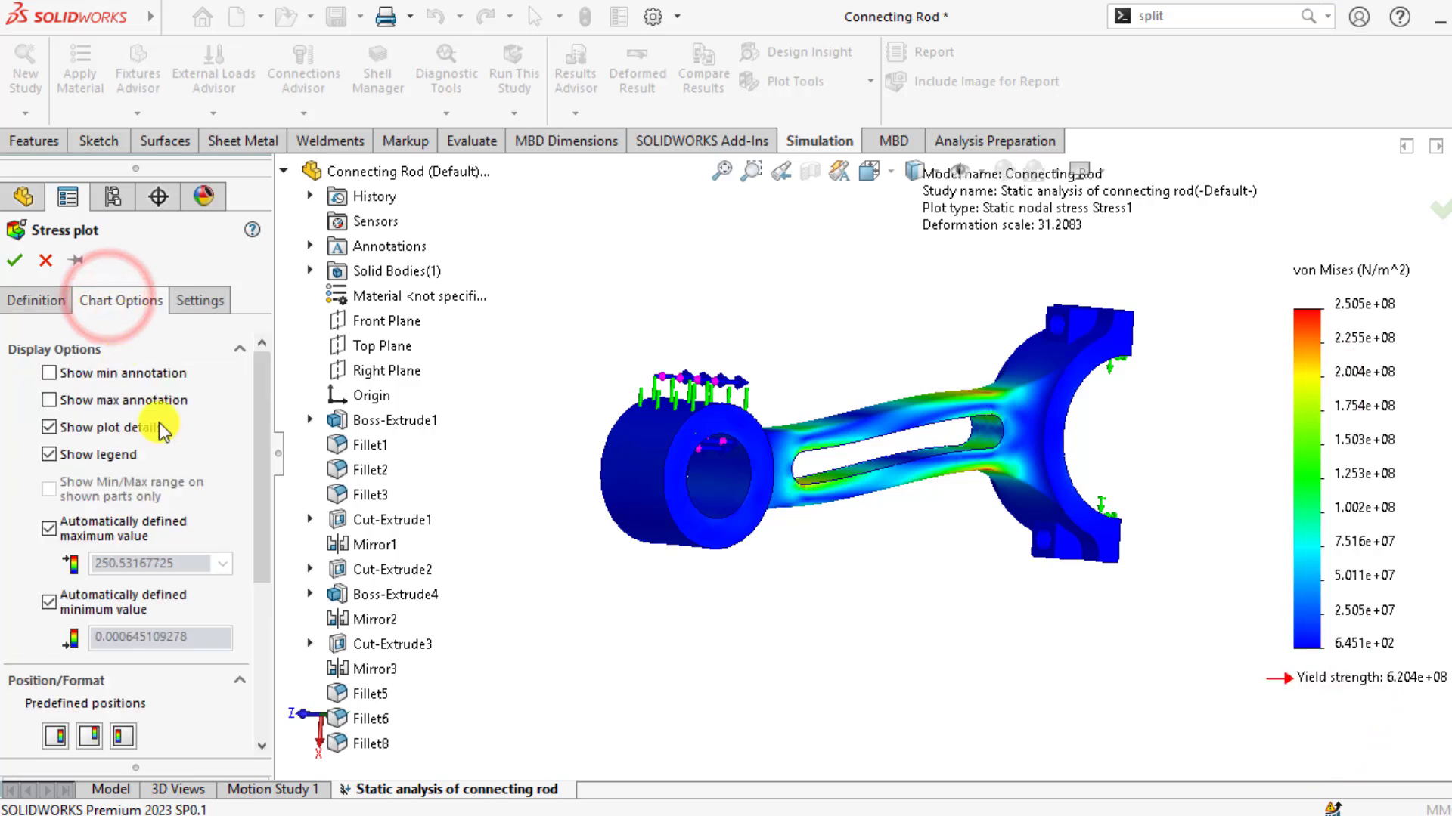
{"action": "left_click_drag", "start_coordinate": [264, 480], "coordinate": [263, 631]}
{"action": "left_click", "coordinate": [123, 622]}
{"action": "left_click", "coordinate": [87, 660]}
{"action": "left_click", "coordinate": [14, 260]}
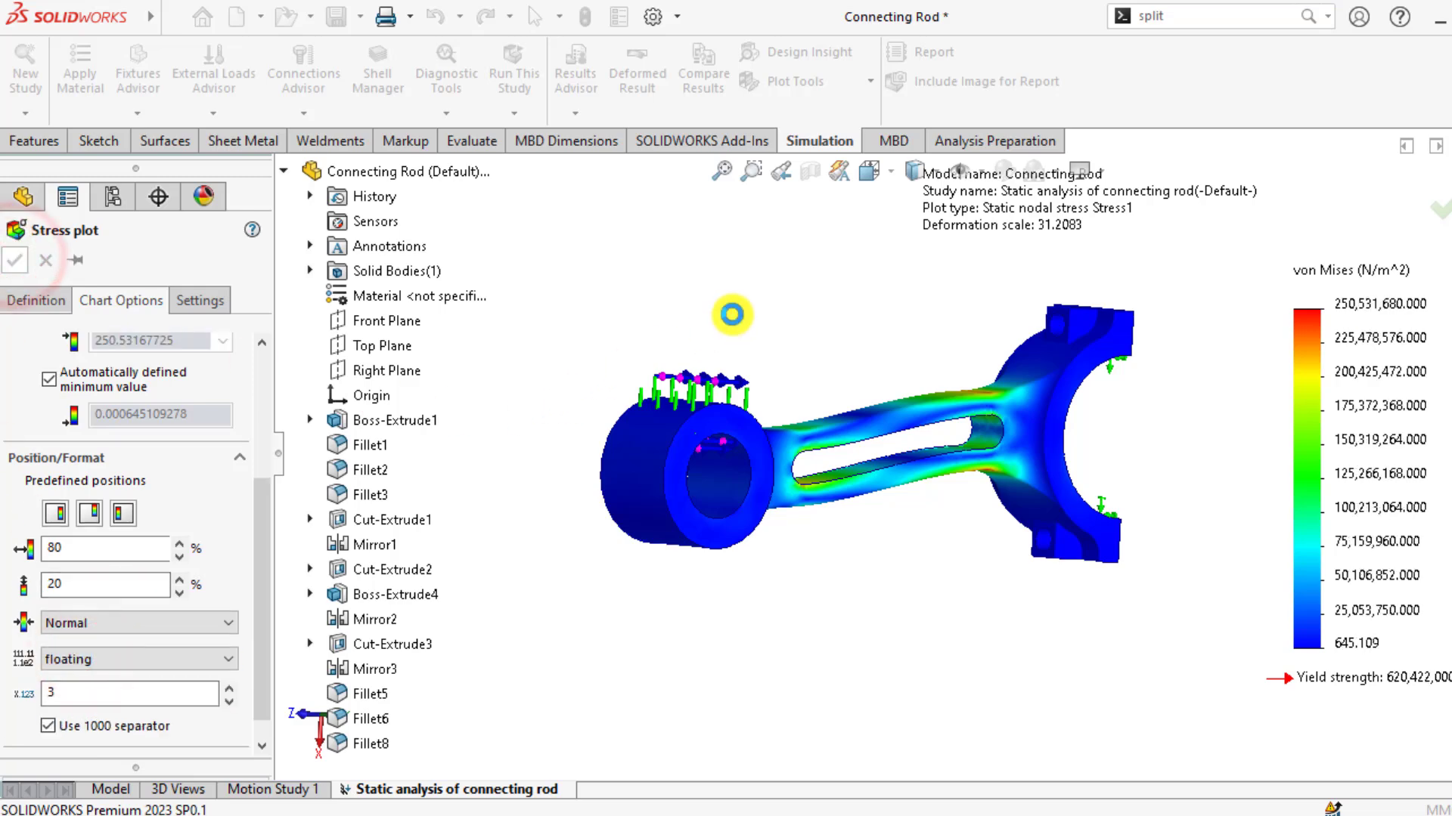
- Orbit the rod to a new 3-D angle showing stress along the slotted shank
{"action": "left_click", "coordinate": [708, 284]}
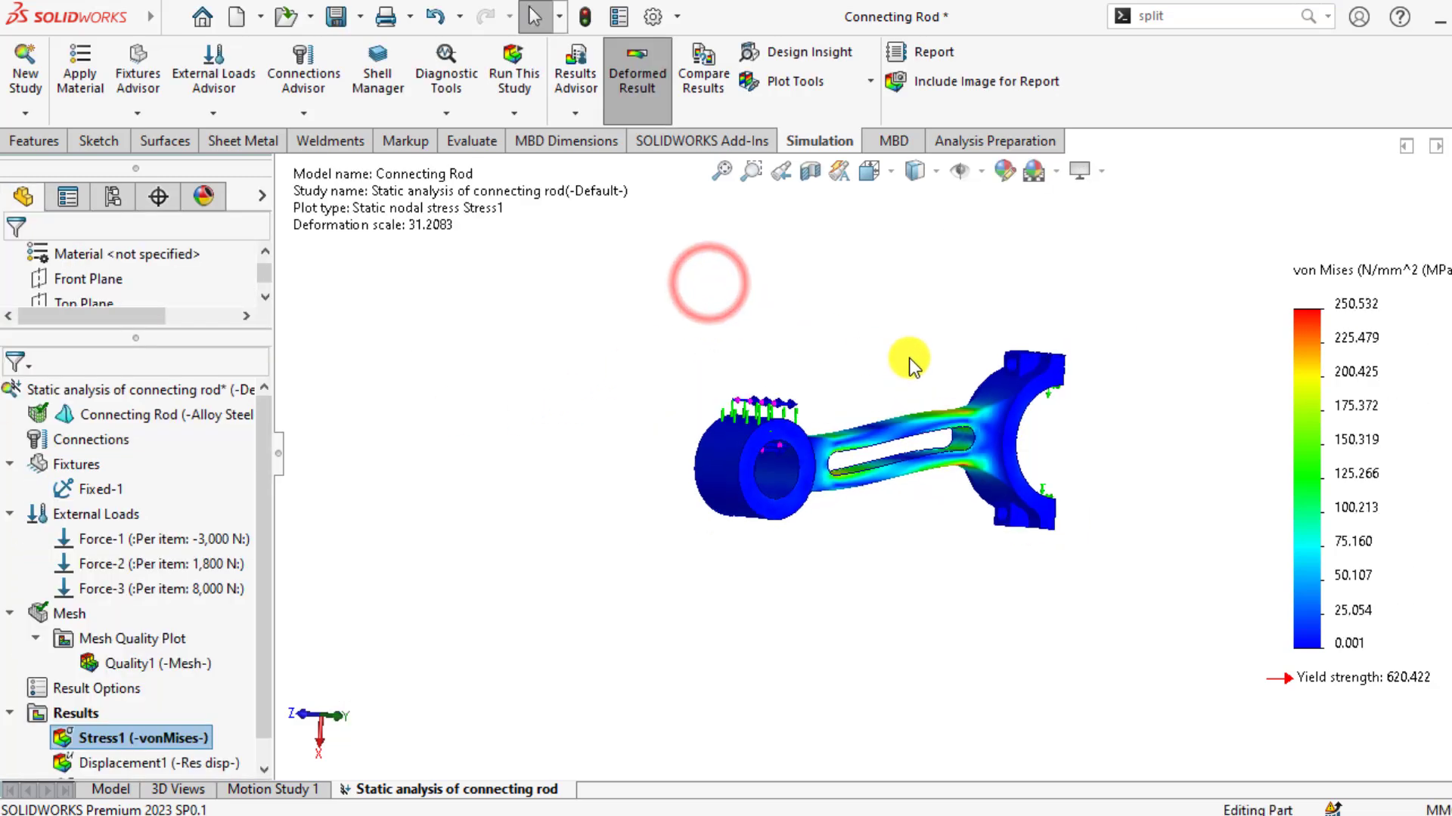
{"action": "middle_click_drag", "start_coordinate": [928, 361], "coordinate": [892, 418]}
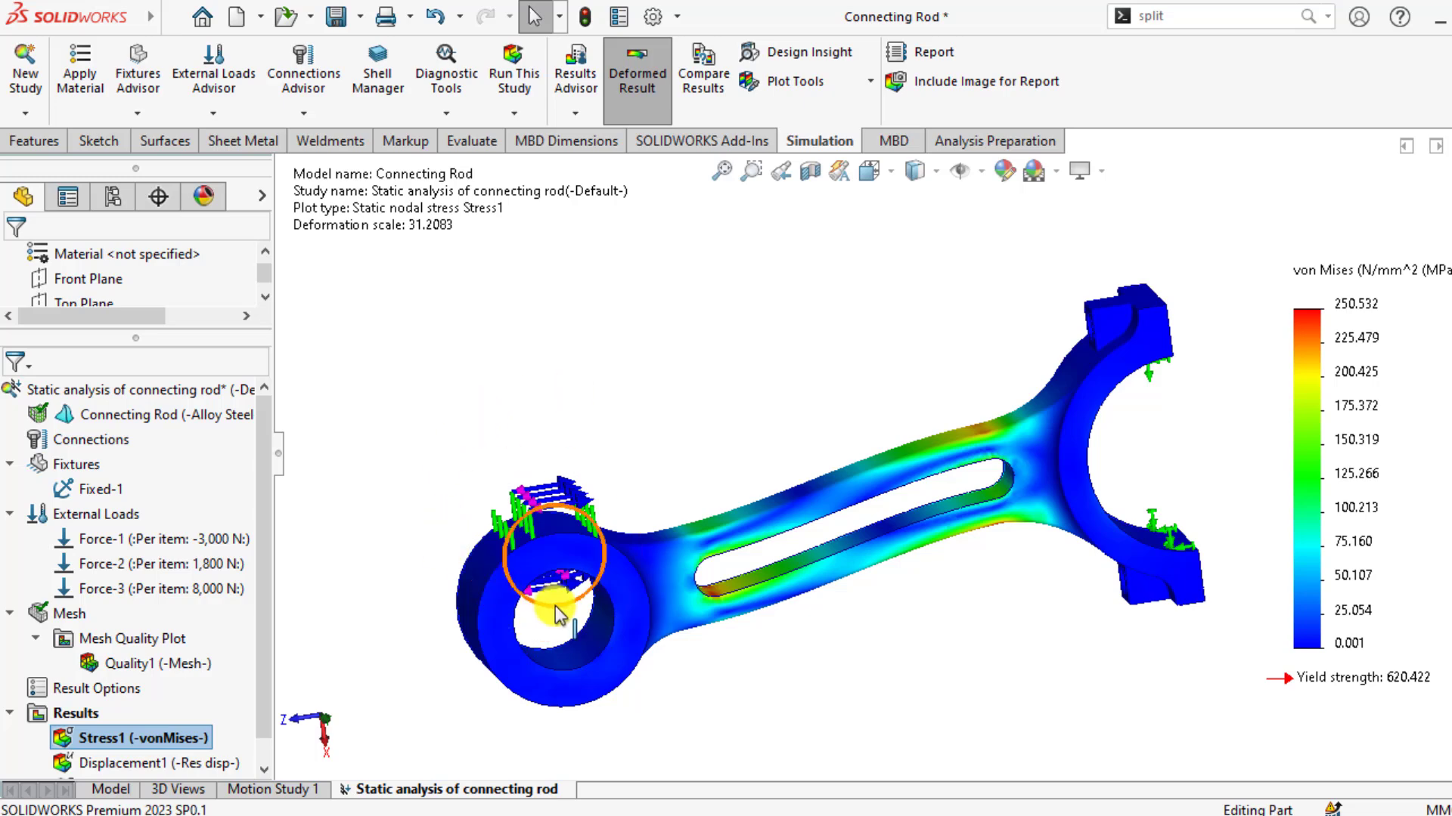
{"action": "left_click", "coordinate": [653, 376]}
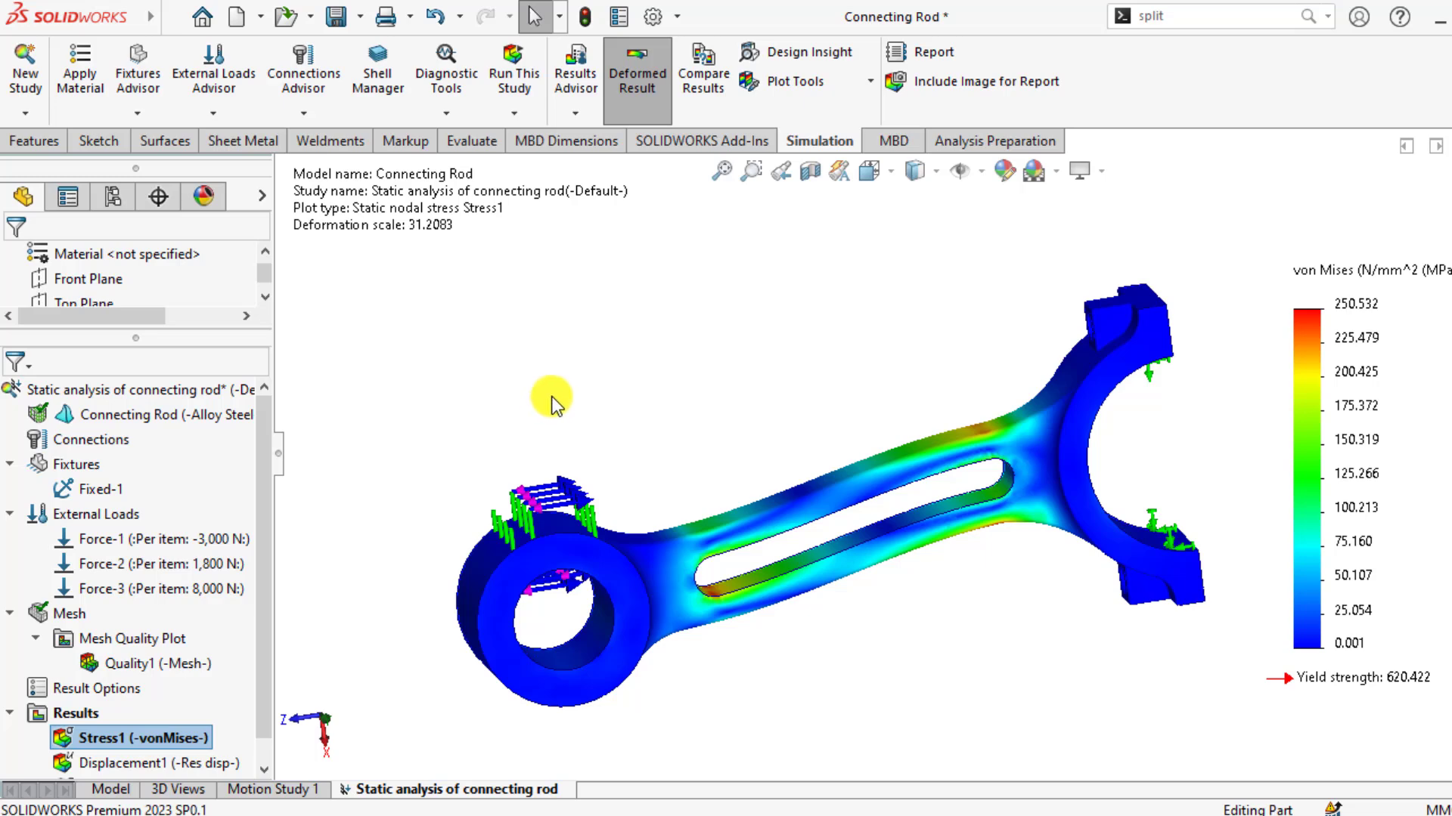
- Enable Show max annotation on Stress1, labelling the 250.532 MPa peak
{"action": "right_click", "coordinate": [126, 742]}
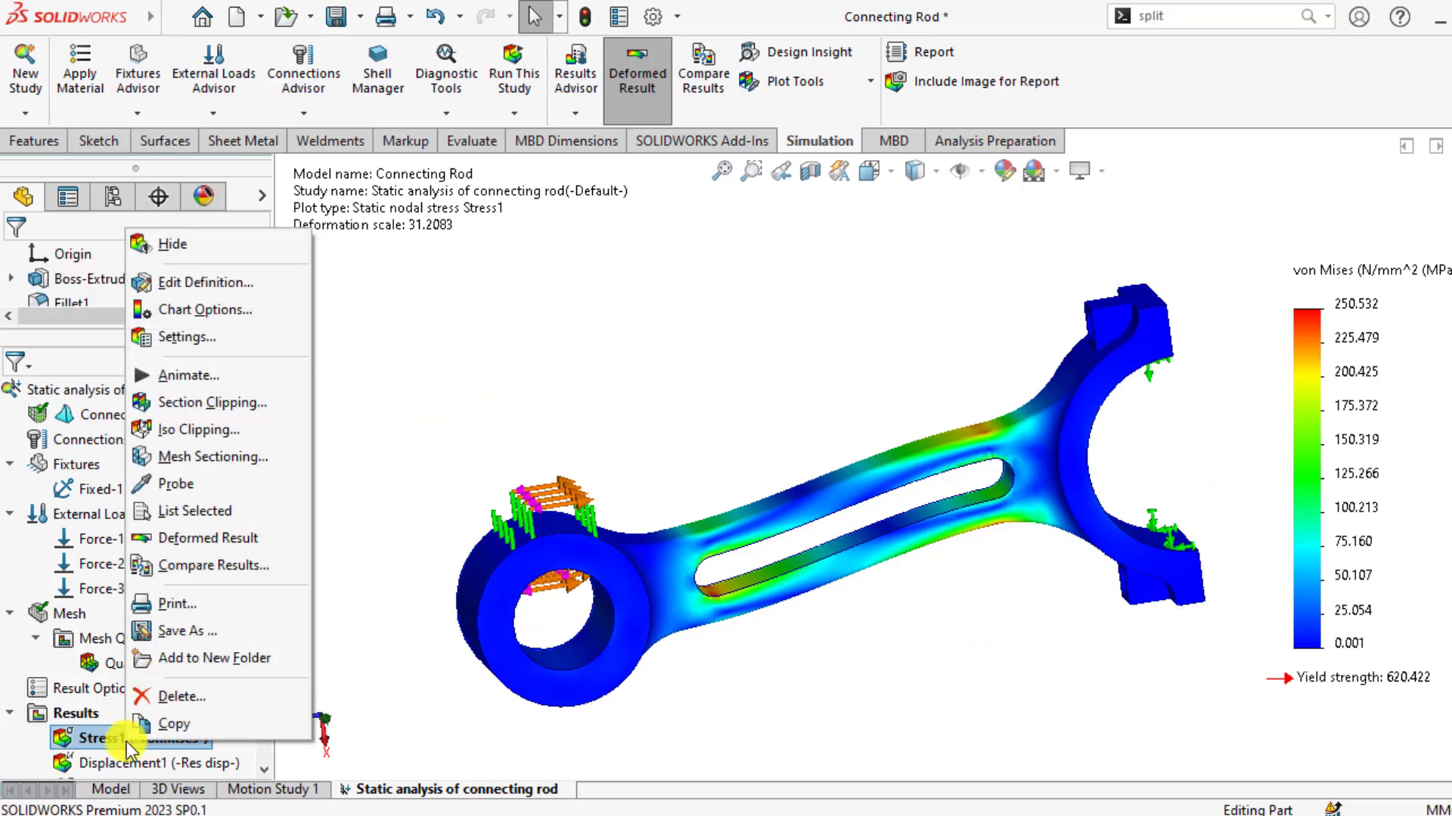
{"action": "left_click", "coordinate": [176, 281]}
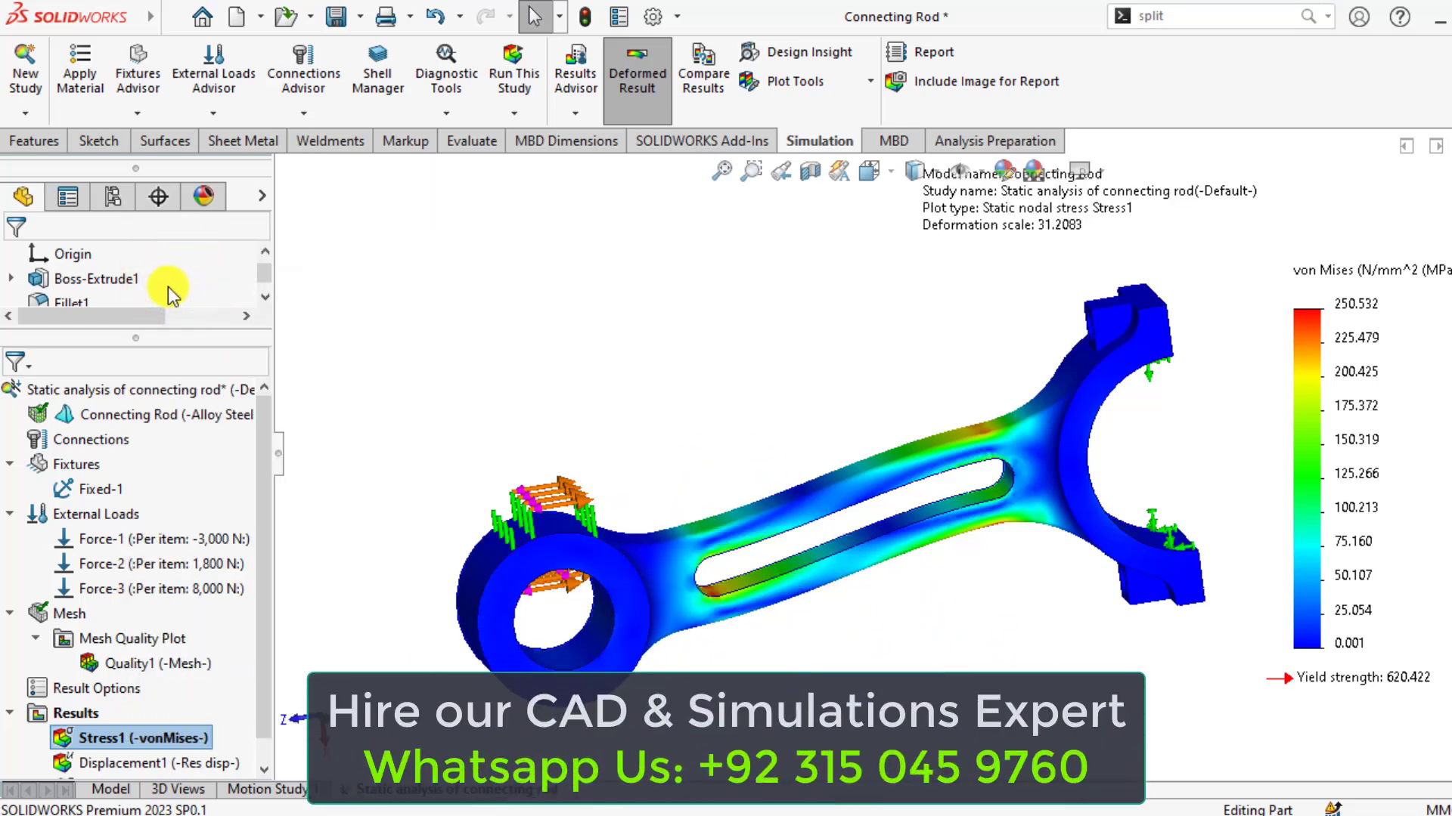
{"action": "left_click", "coordinate": [108, 302]}
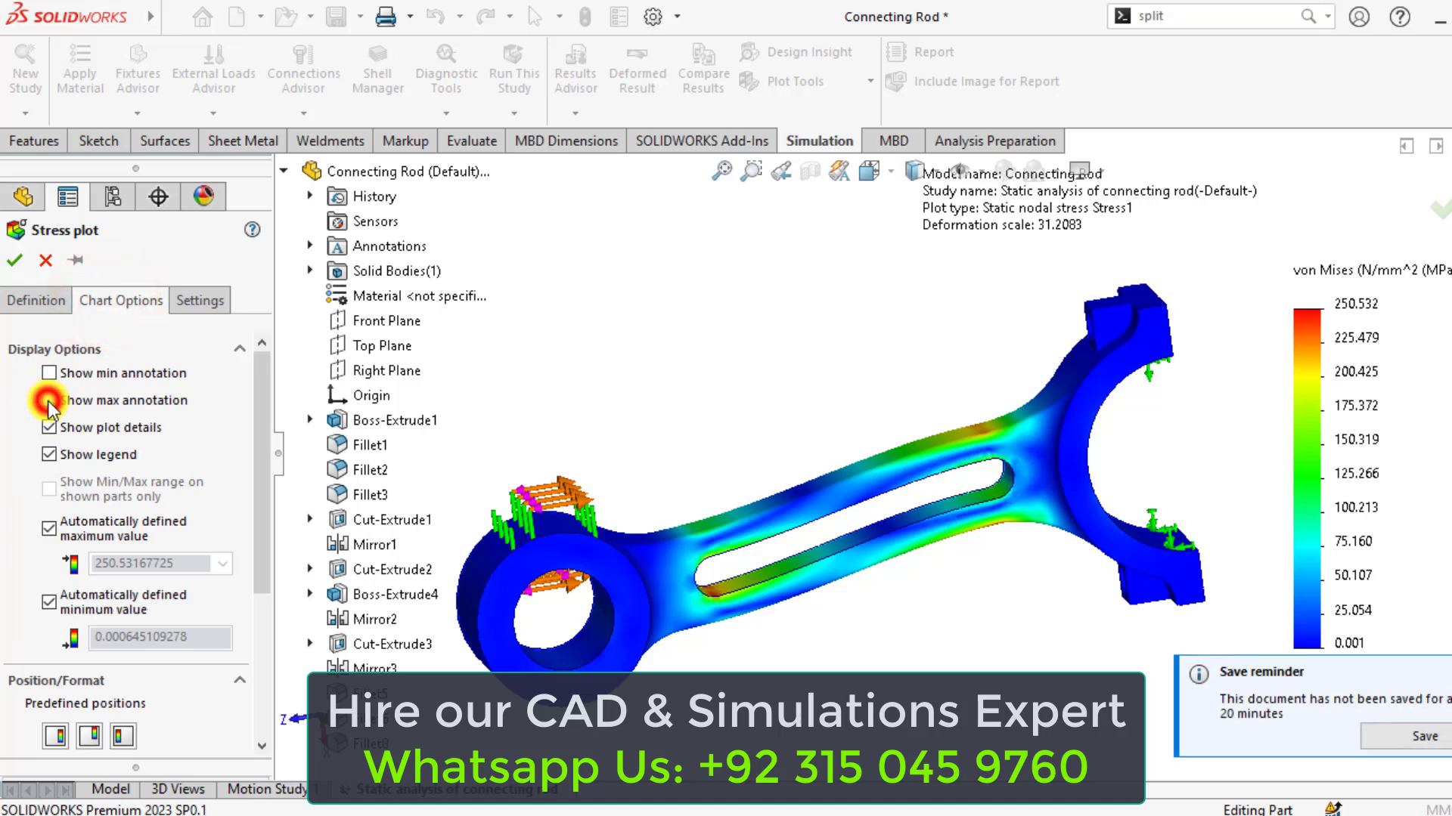
{"action": "left_click", "coordinate": [47, 401]}
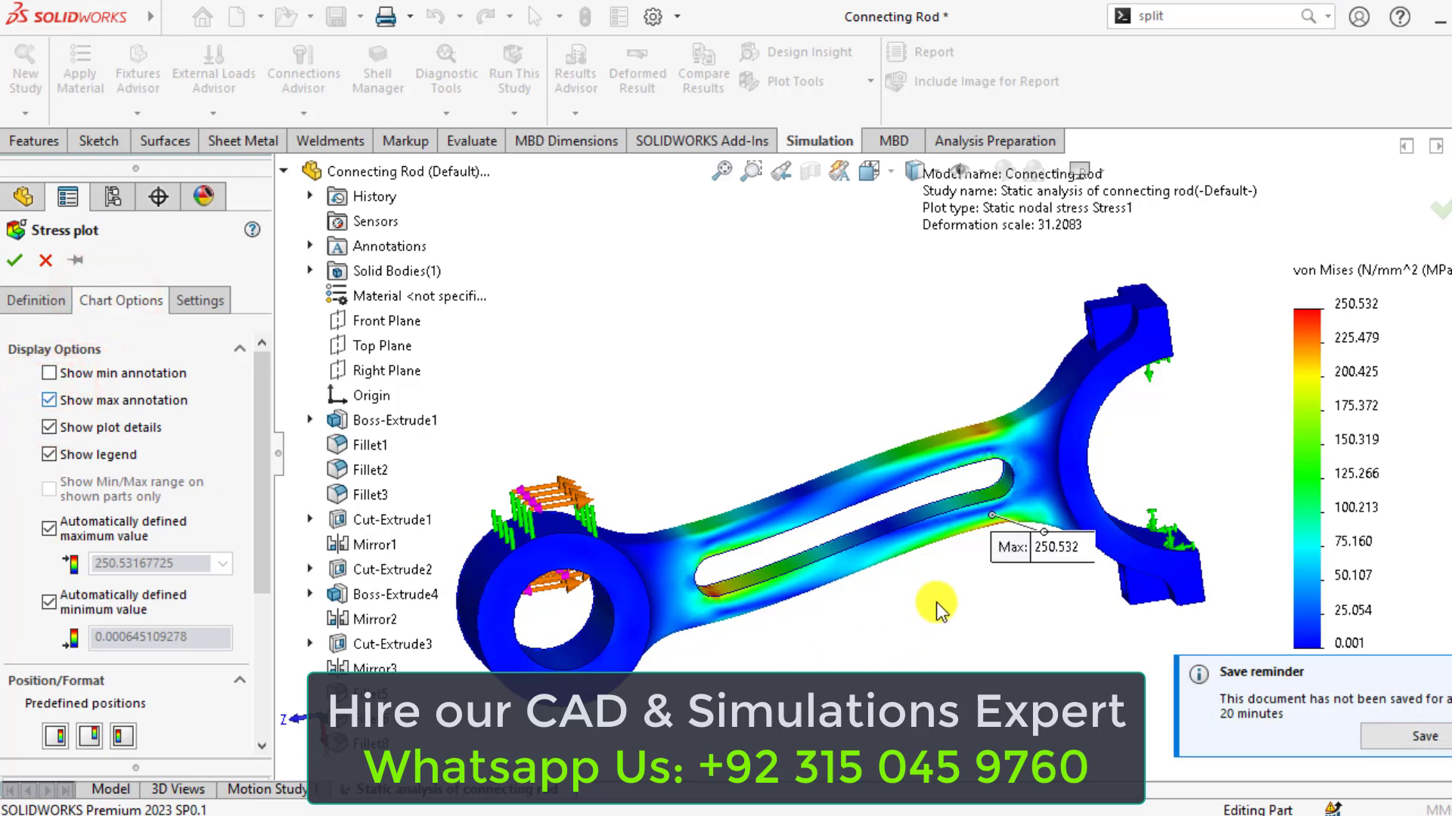
{"action": "left_click", "coordinate": [11, 262]}
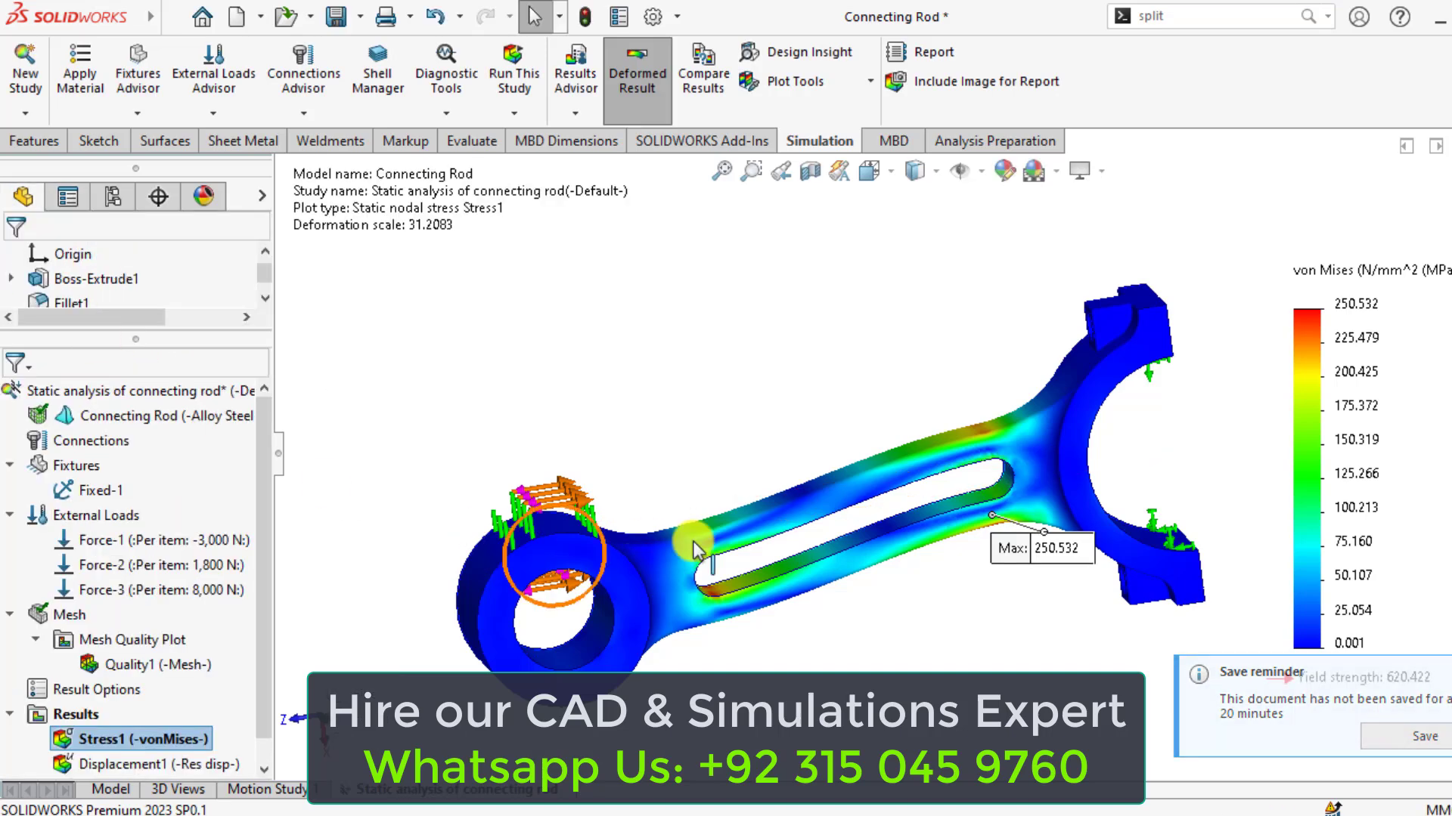
- Move the Max label aside and orbit toward the peak-stress spot at the slot edge
{"action": "scroll", "coordinate": [715, 541], "scroll_direction": "down", "scroll_amount": 3}
{"action": "left_click_drag", "start_coordinate": [1114, 538], "coordinate": [1091, 589]}
{"action": "middle_click_drag", "start_coordinate": [1091, 590], "coordinate": [1031, 520]}
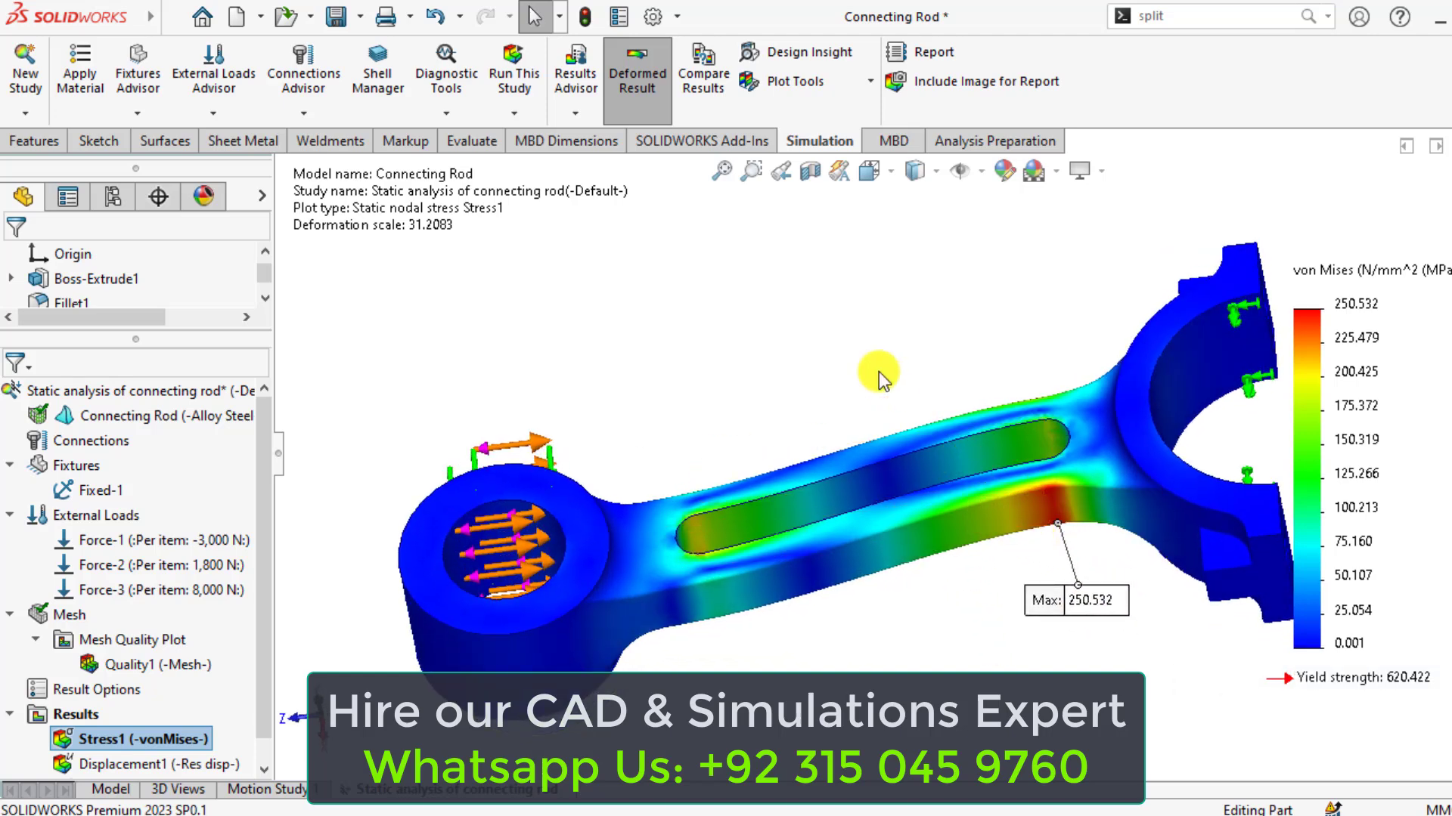
{"action": "mouse_move", "coordinate": [878, 371]}
{"action": "middle_mouse_down"}
{"action": "mouse_move", "coordinate": [939, 657]}
{"action": "mouse_move", "coordinate": [940, 615]}
{"action": "mouse_move", "coordinate": [862, 586]}
{"action": "mouse_move", "coordinate": [813, 601]}
{"action": "middle_mouse_up"}
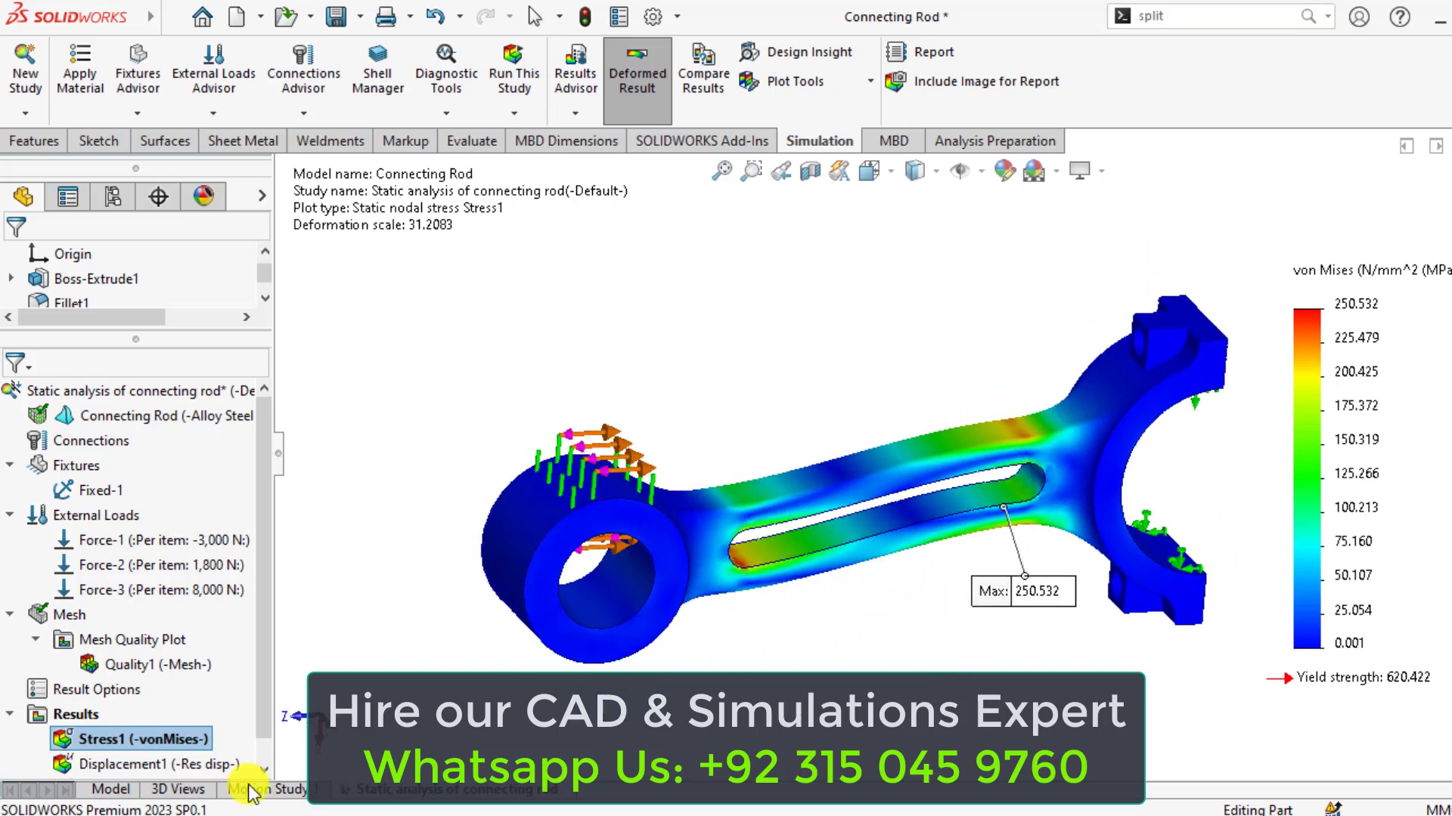
- Show the Displacement1 plot (peak 8.011e-01 mm) and play its deformation animation
{"action": "double_click", "coordinate": [106, 765]}
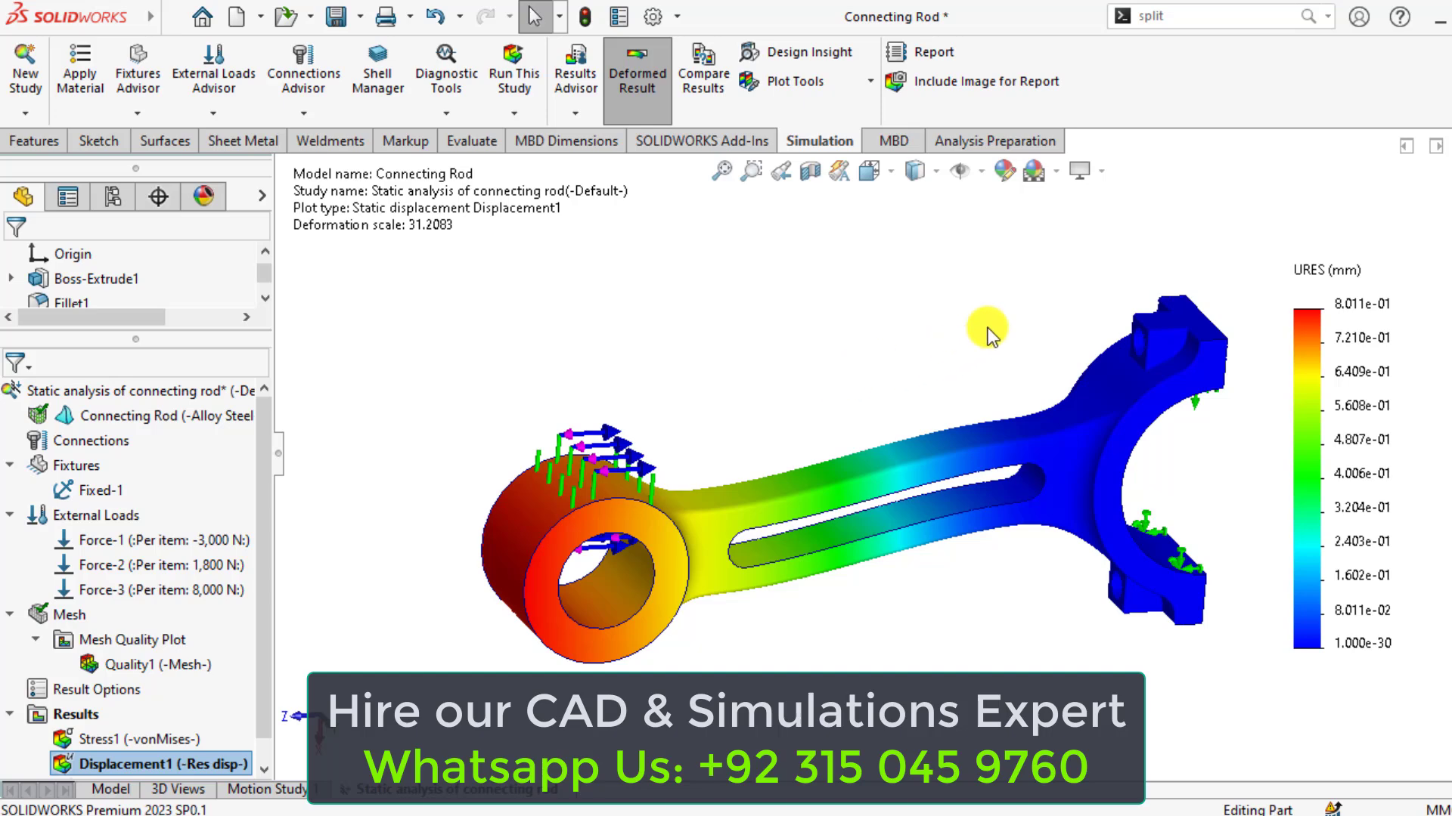
{"action": "right_click", "coordinate": [121, 762]}
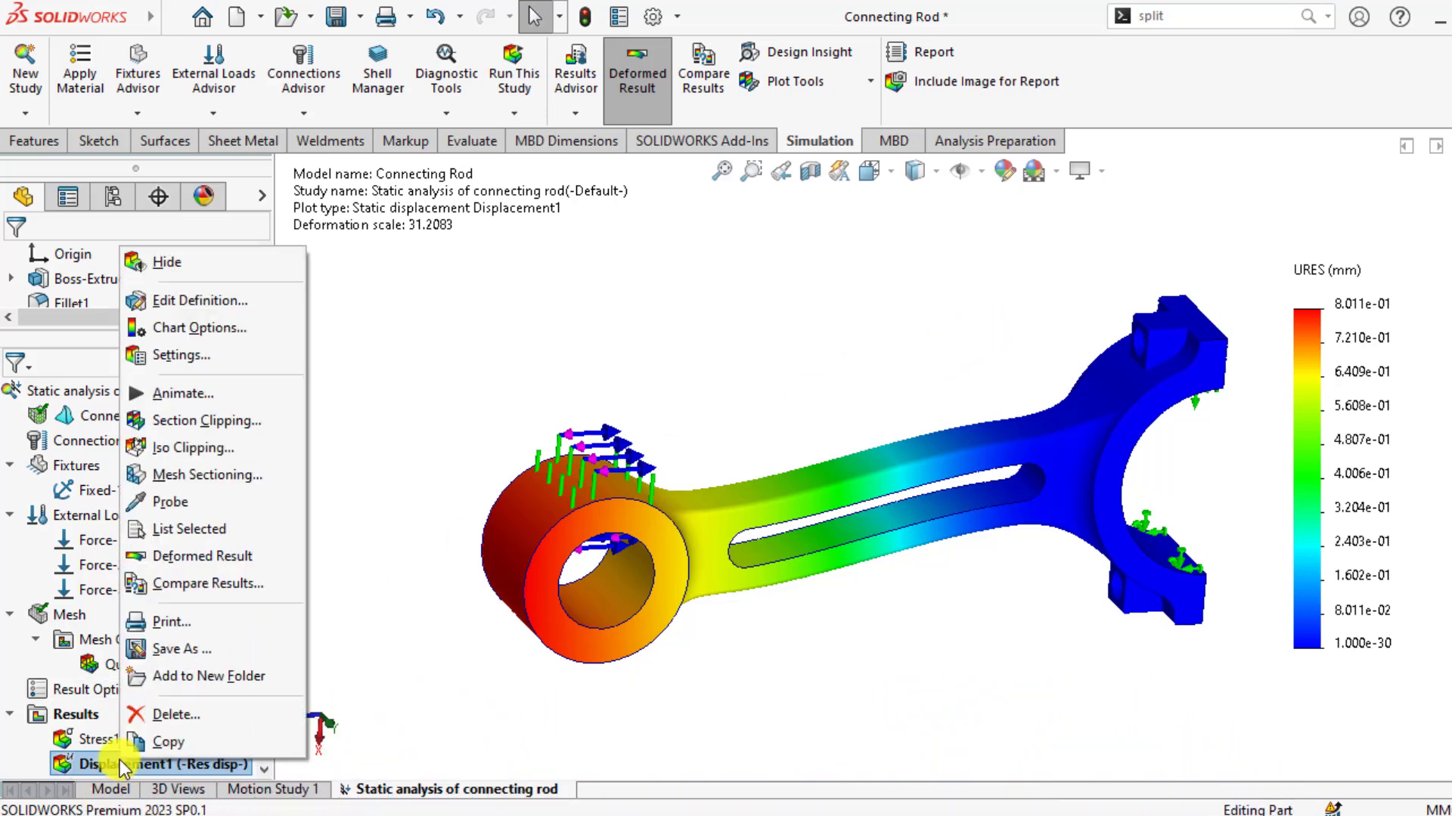
{"action": "left_click", "coordinate": [178, 393]}
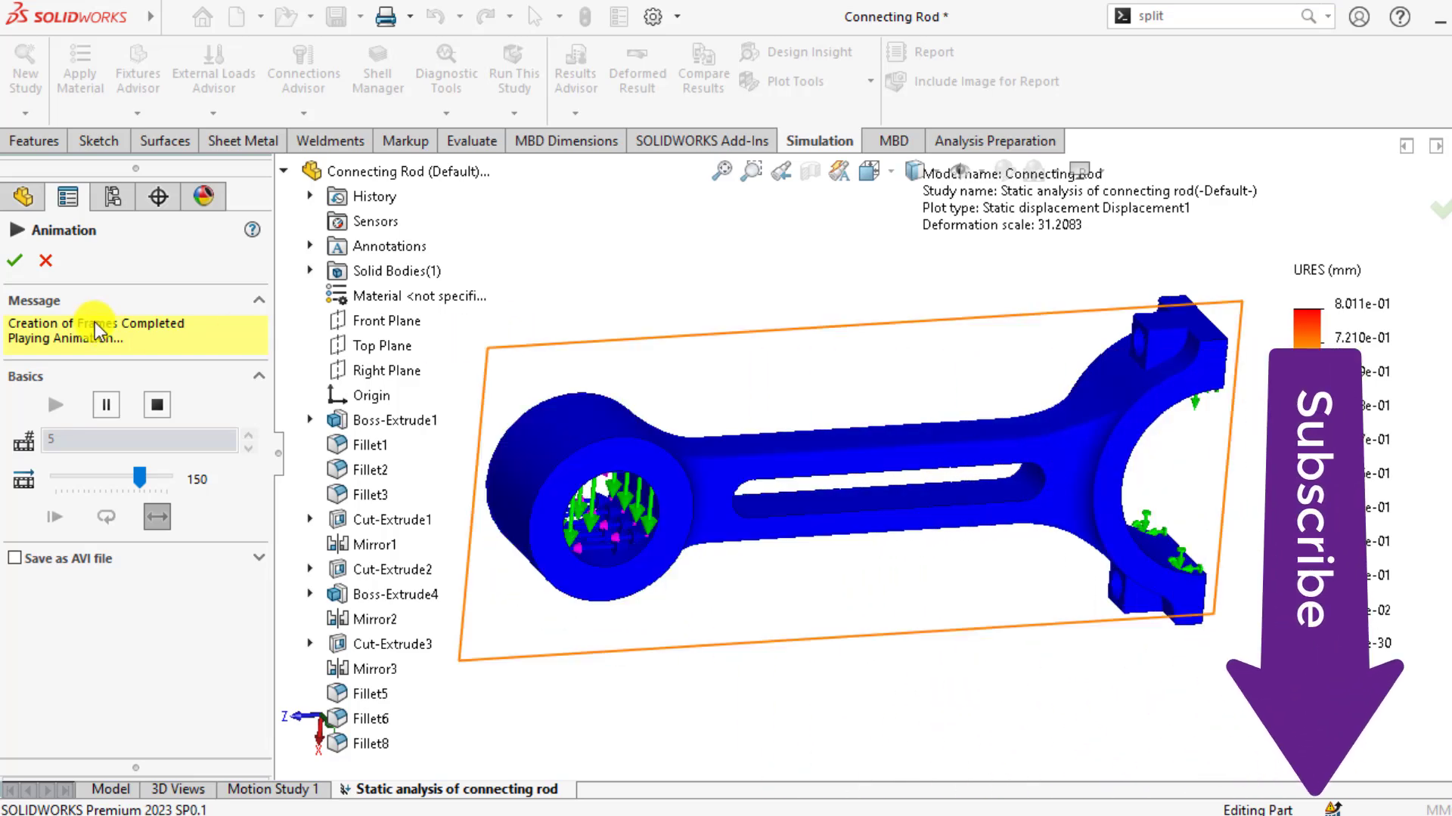
{"action": "left_click", "coordinate": [14, 260]}
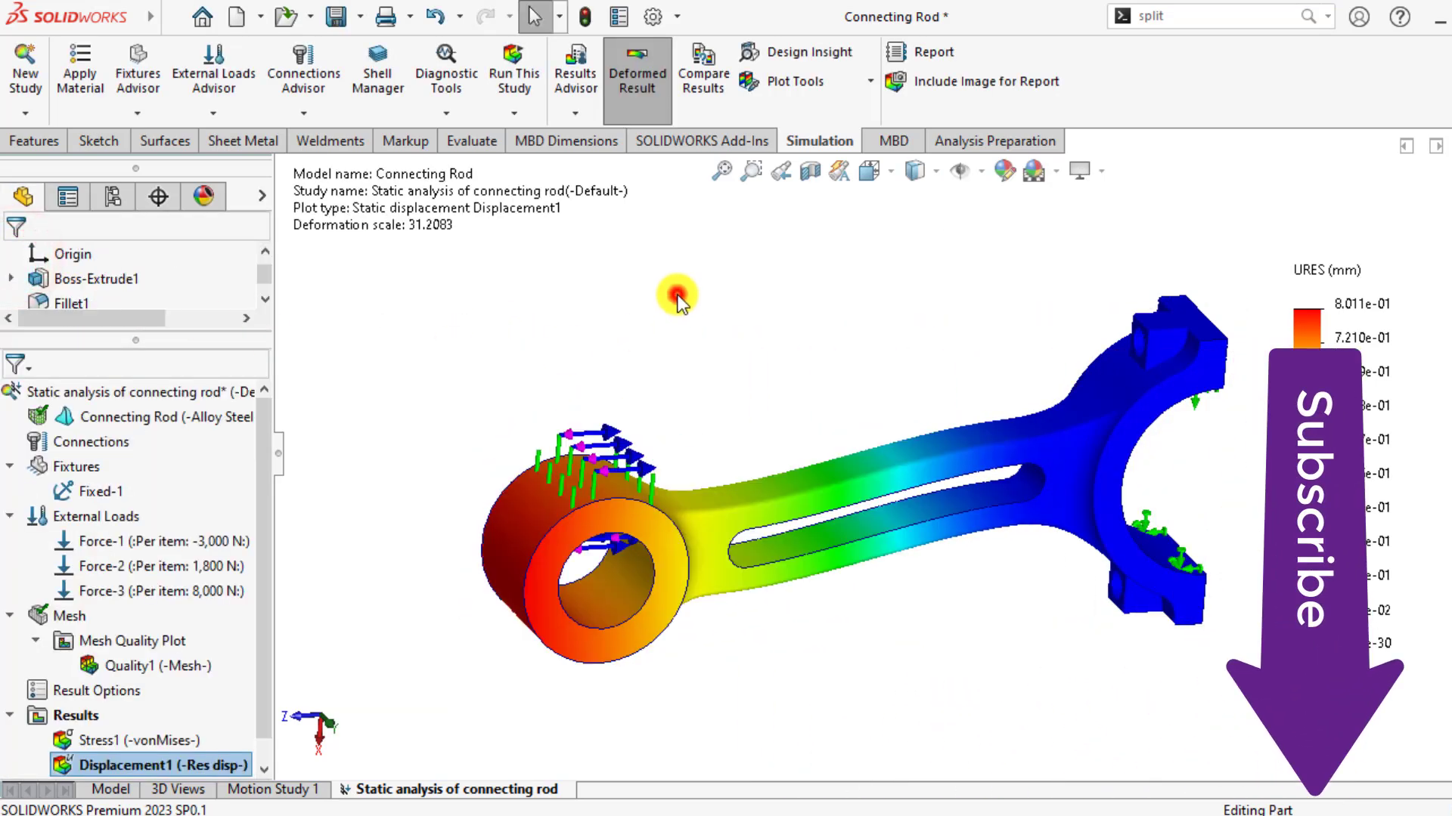
{"action": "scroll", "coordinate": [678, 295], "scroll_direction": "up", "scroll_amount": 3}
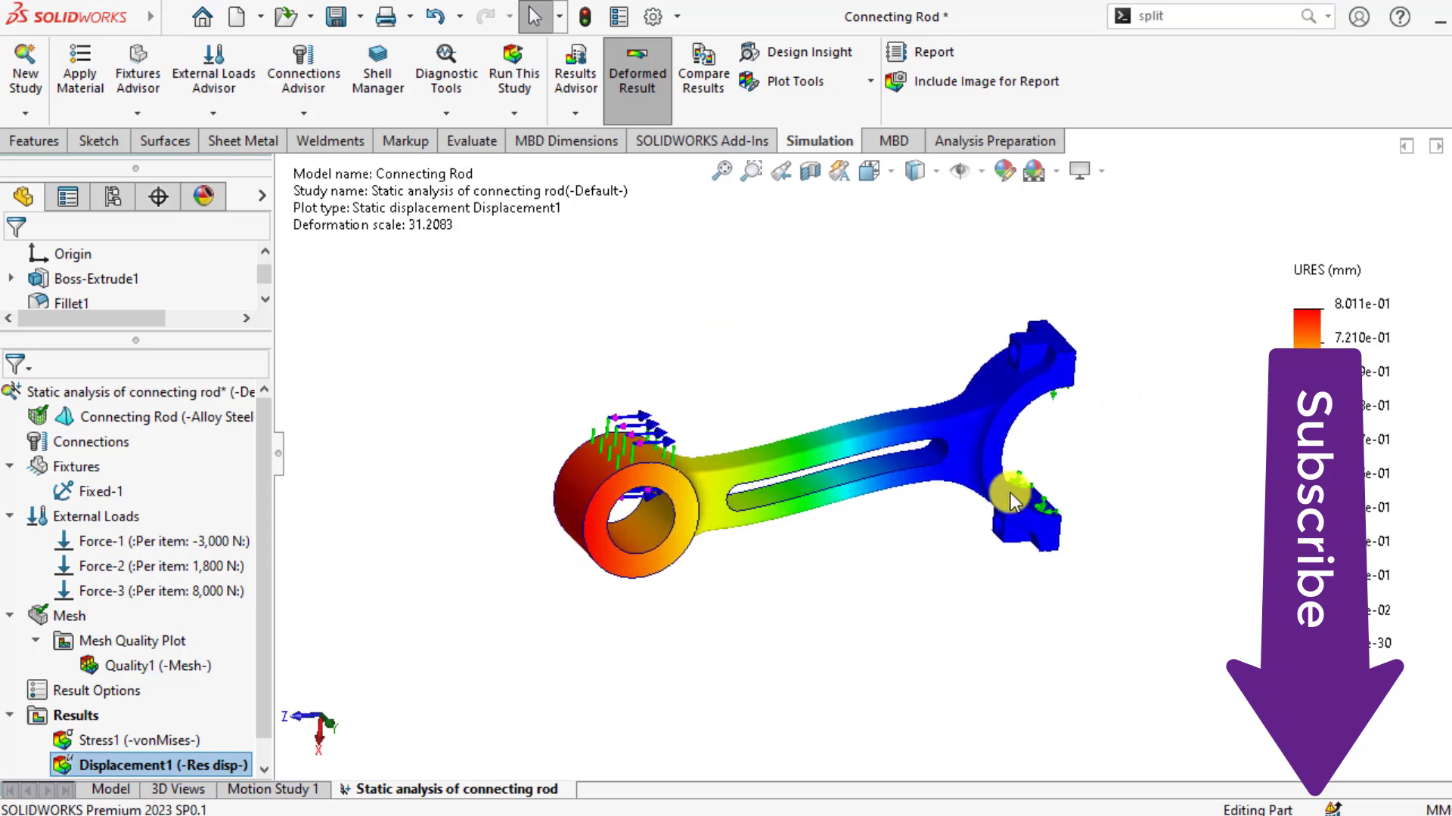
- Add a Factor of Safety1 plot using Max von Mises Stress, giving minimum FOS 2.5
{"action": "right_click", "coordinate": [73, 720]}
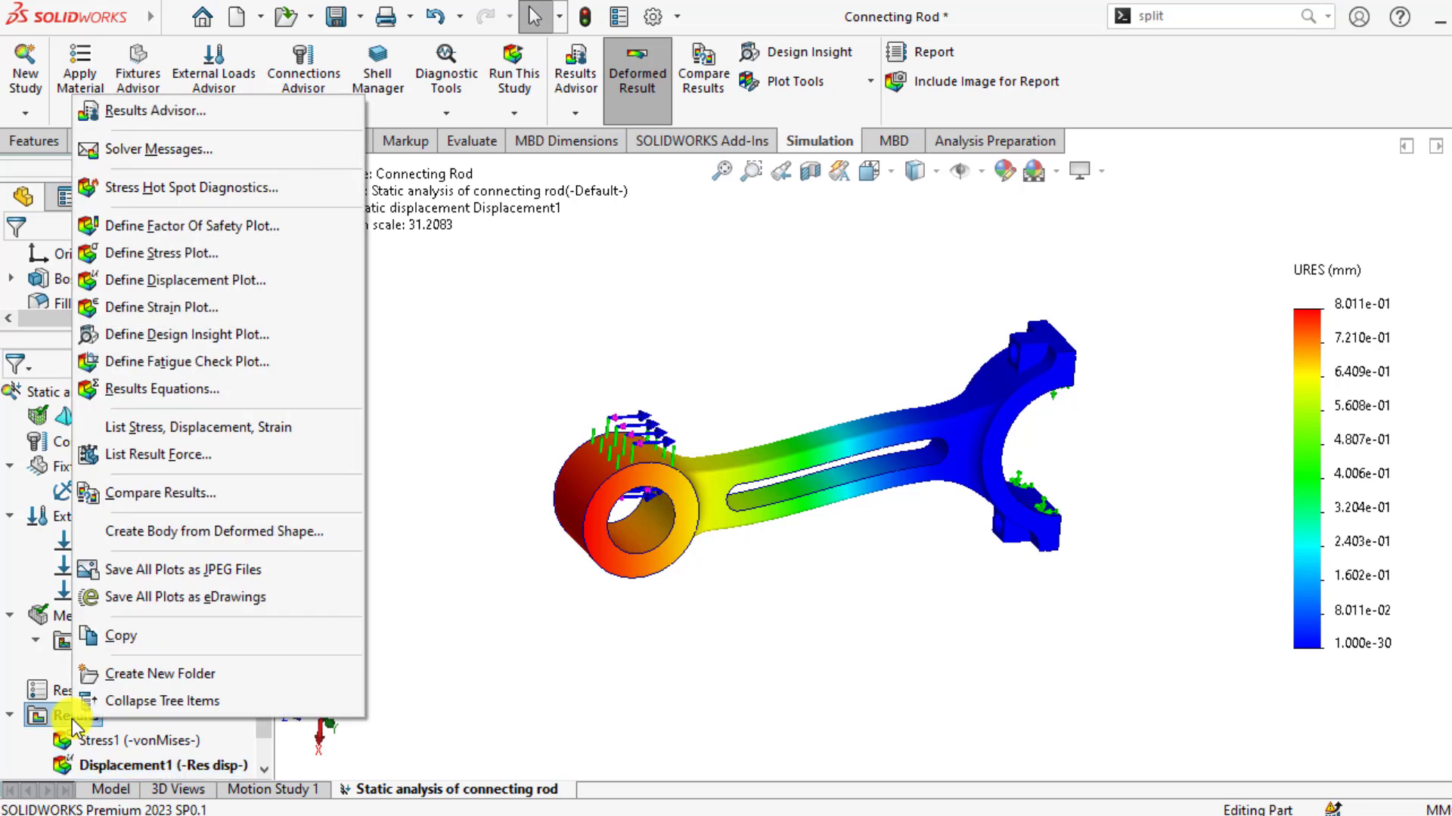
{"action": "left_click", "coordinate": [175, 226]}
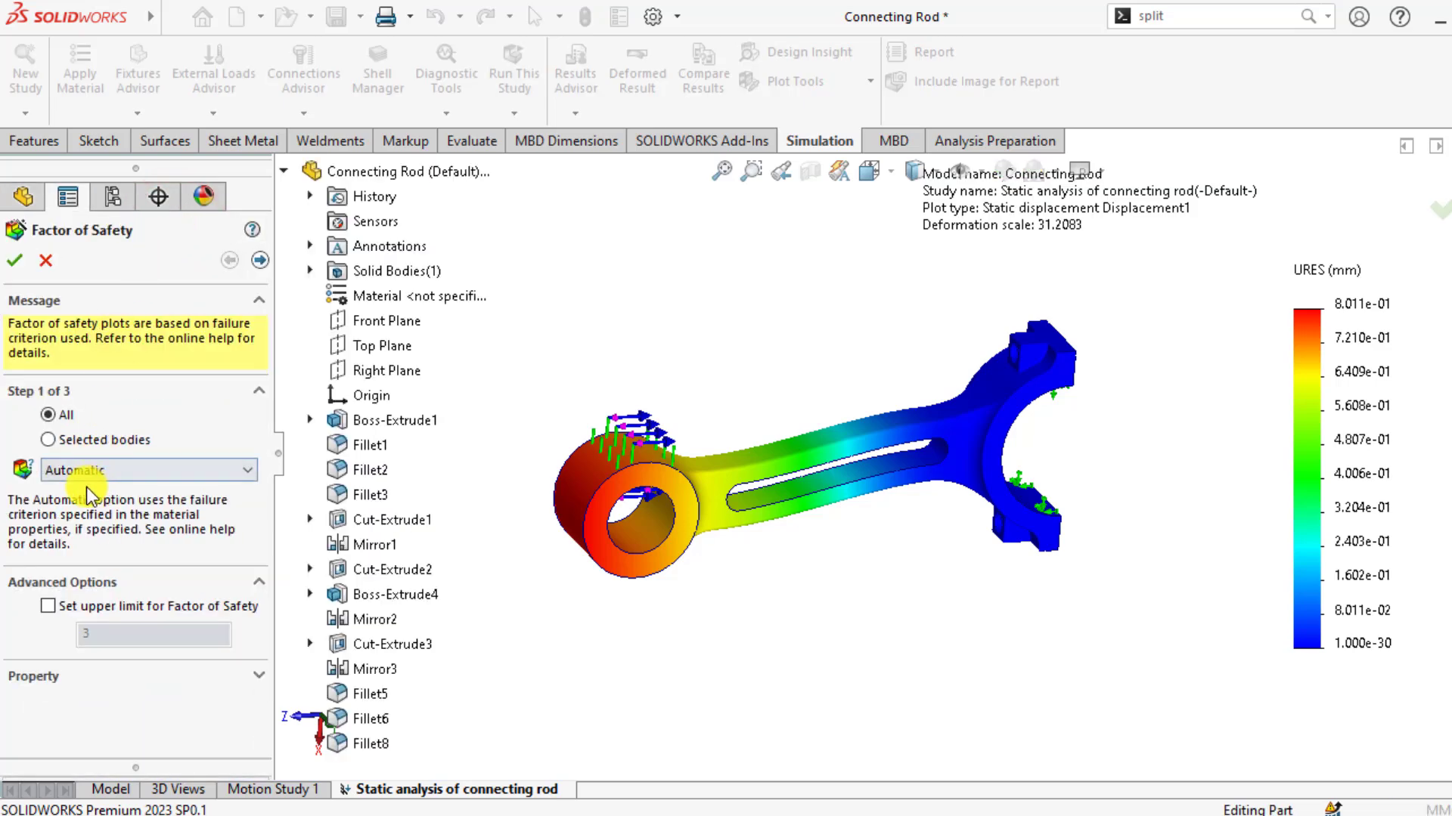
{"action": "left_click", "coordinate": [78, 470]}
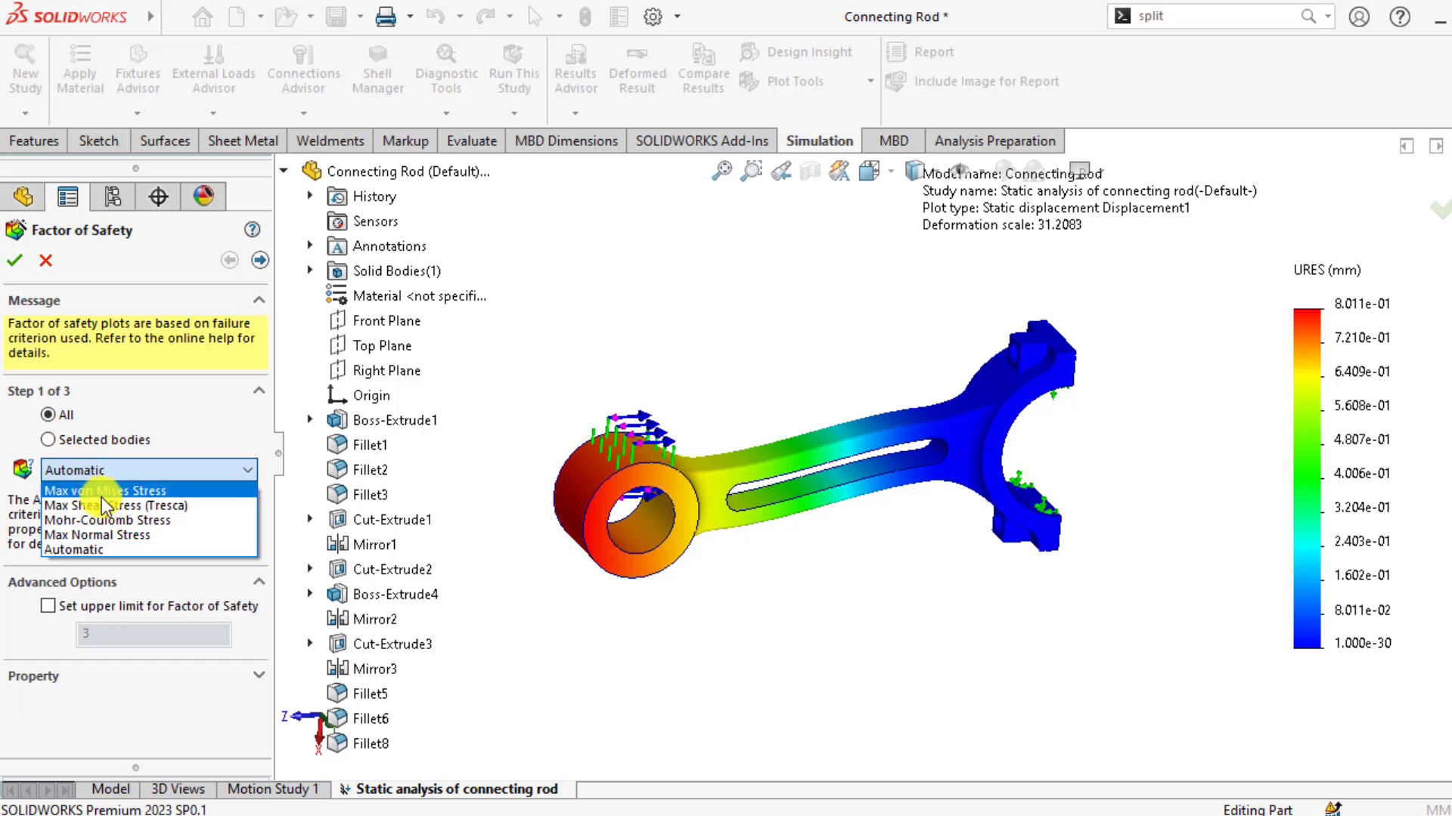
{"action": "left_click", "coordinate": [103, 493]}
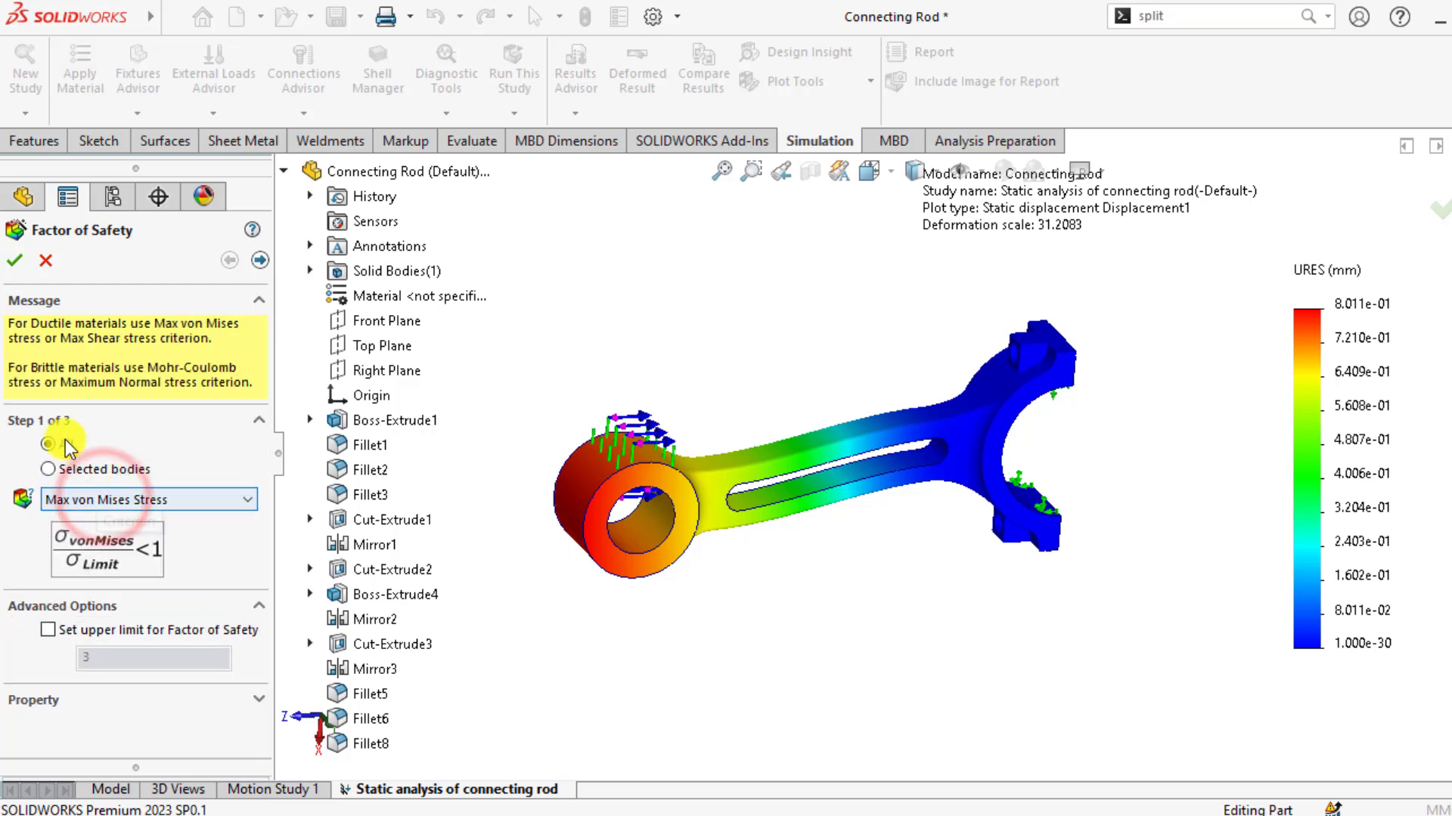
{"action": "left_click", "coordinate": [14, 260]}
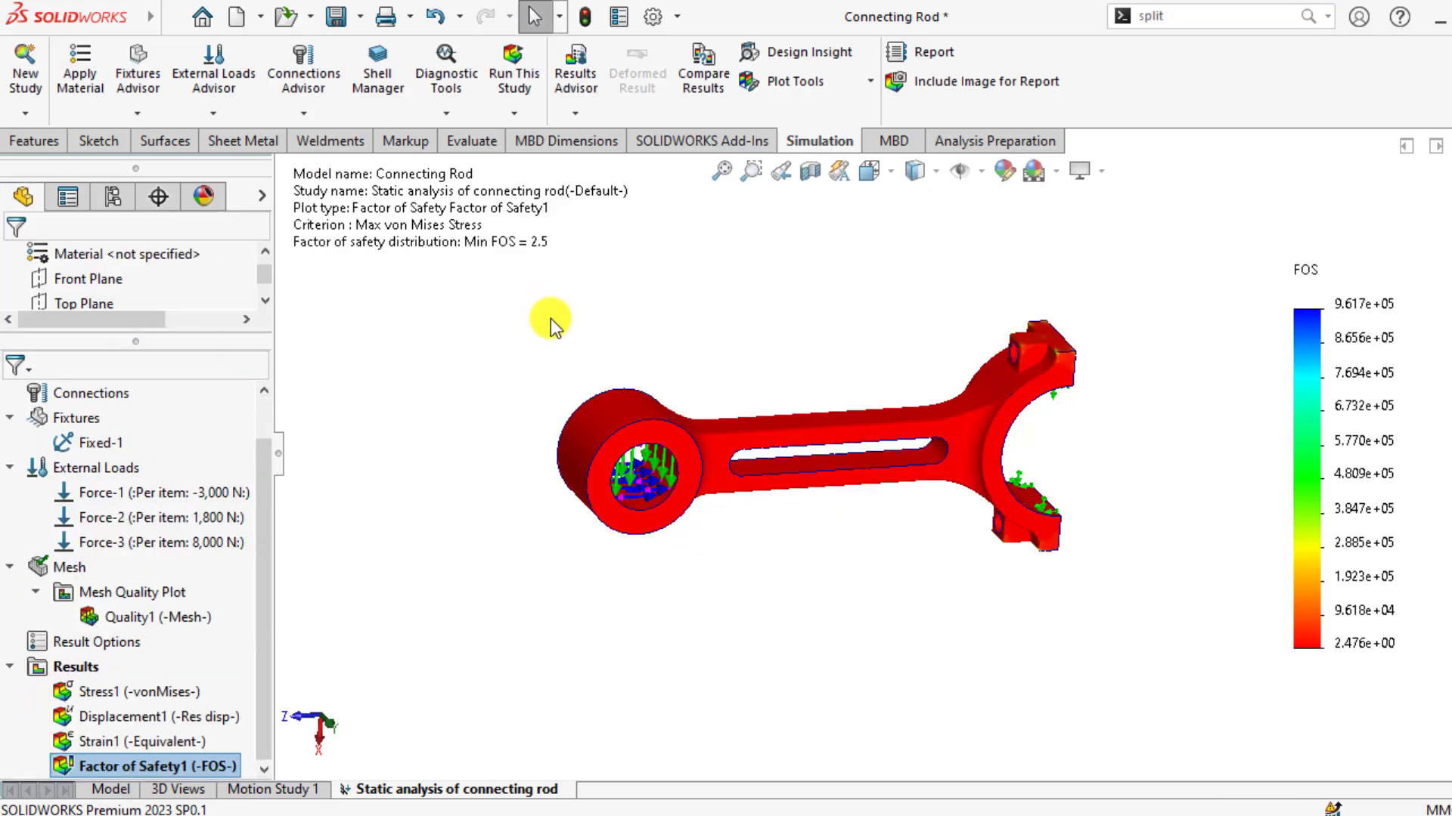
{"action": "left_click", "coordinate": [545, 338]}
{"action": "scroll", "coordinate": [859, 342], "scroll_direction": "down", "scroll_amount": 2}
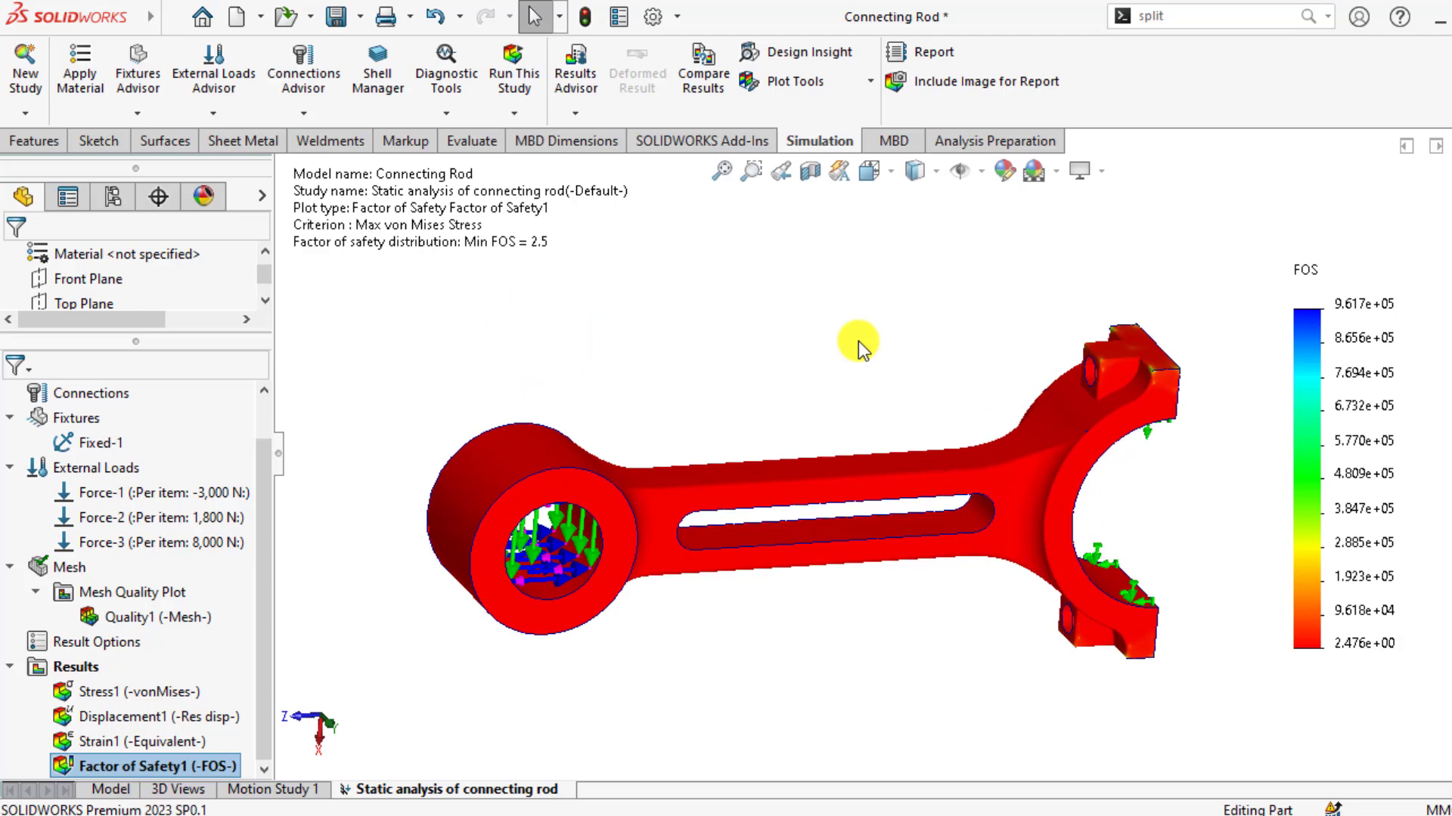